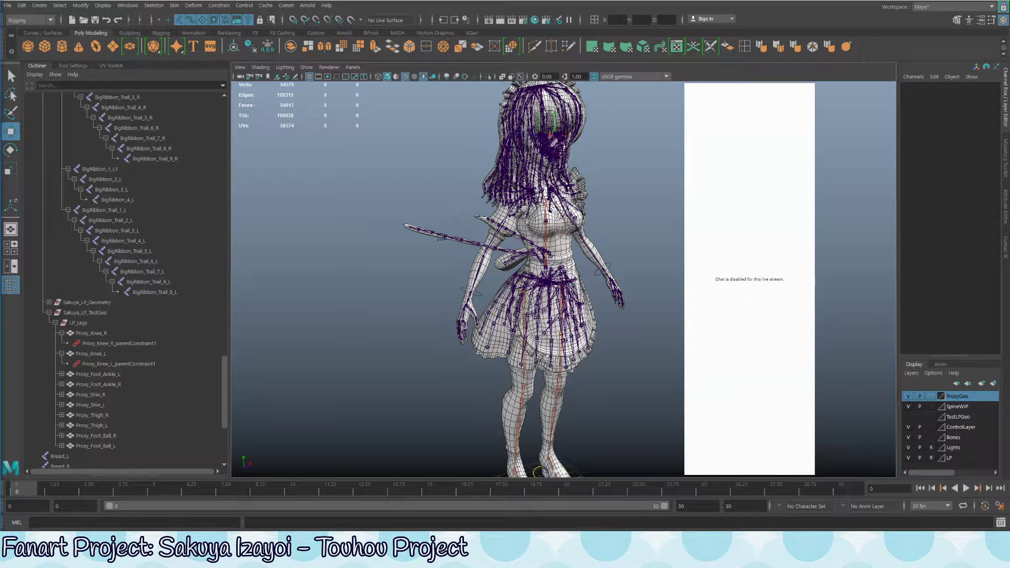
# Step: Open Notepad from the system search
pyautogui.press('super')
pyautogui.write('notepad')
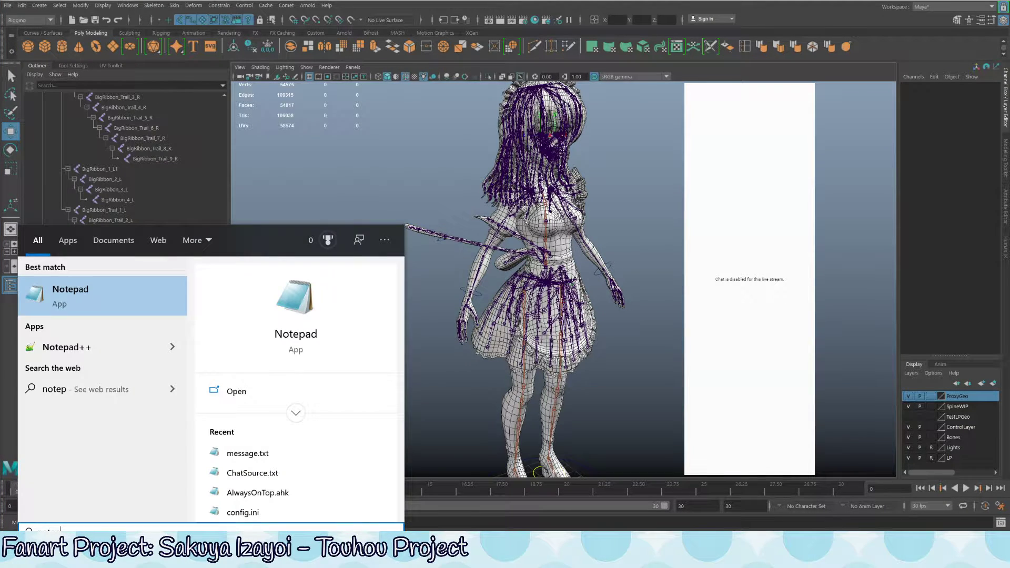
pyautogui.press('Return')
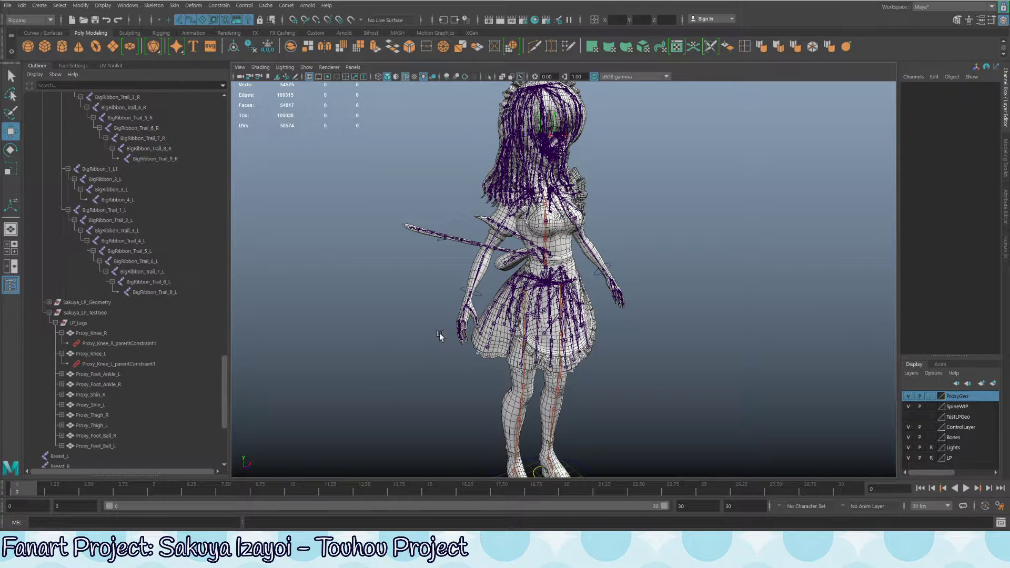
# Step: Examine the character rig from the torso and skirt down to the legs and foot controls
pyautogui.keyDown('alt'); pyautogui.moveTo(468, 387); pyautogui.dragTo(531, 275, button='middle'); pyautogui.keyUp('alt')
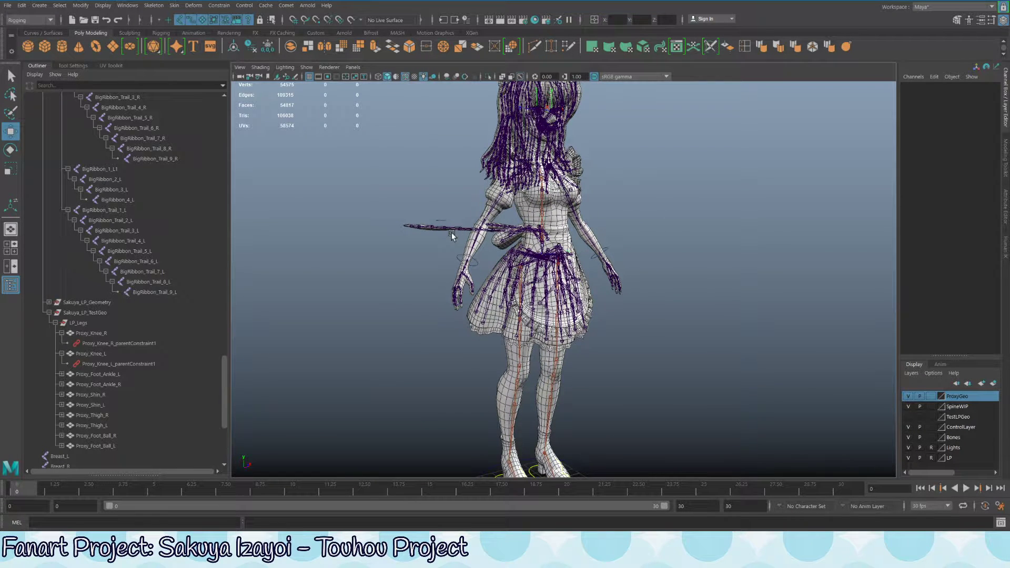
pyautogui.keyDown('alt'); pyautogui.moveTo(429, 283); pyautogui.dragTo(459, 310, button='middle'); pyautogui.keyUp('alt')
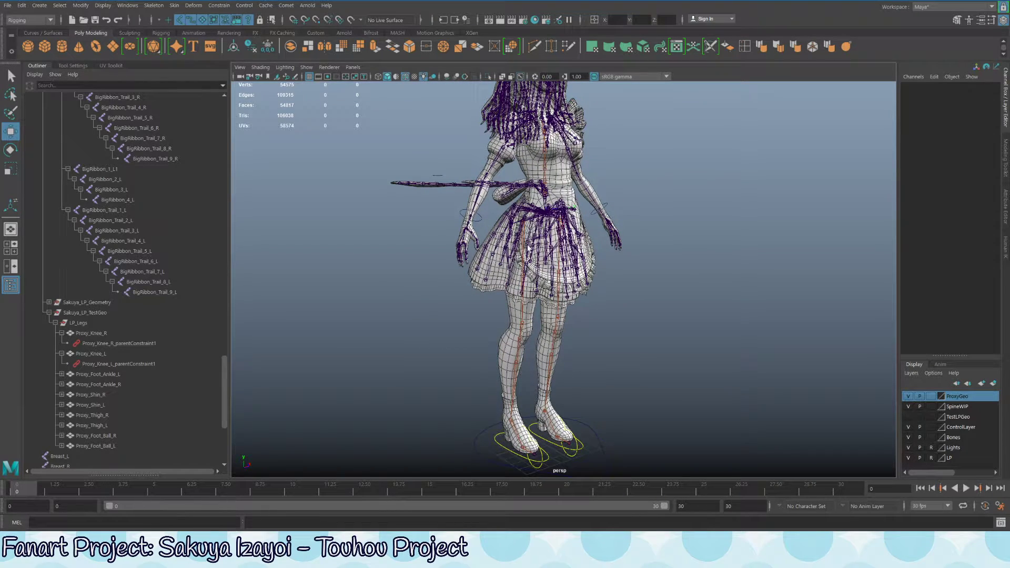
pyautogui.moveTo(477, 246)
pyautogui.keyDown('alt'); pyautogui.mouseDown(button='middle')
pyautogui.moveTo(477, 312)
pyautogui.moveTo(479, 255)
pyautogui.mouseUp(button='middle'); pyautogui.keyUp('alt')
pyautogui.keyDown('alt'); pyautogui.moveTo(484, 253); pyautogui.dragTo(530, 276, button='right'); pyautogui.keyUp('alt')
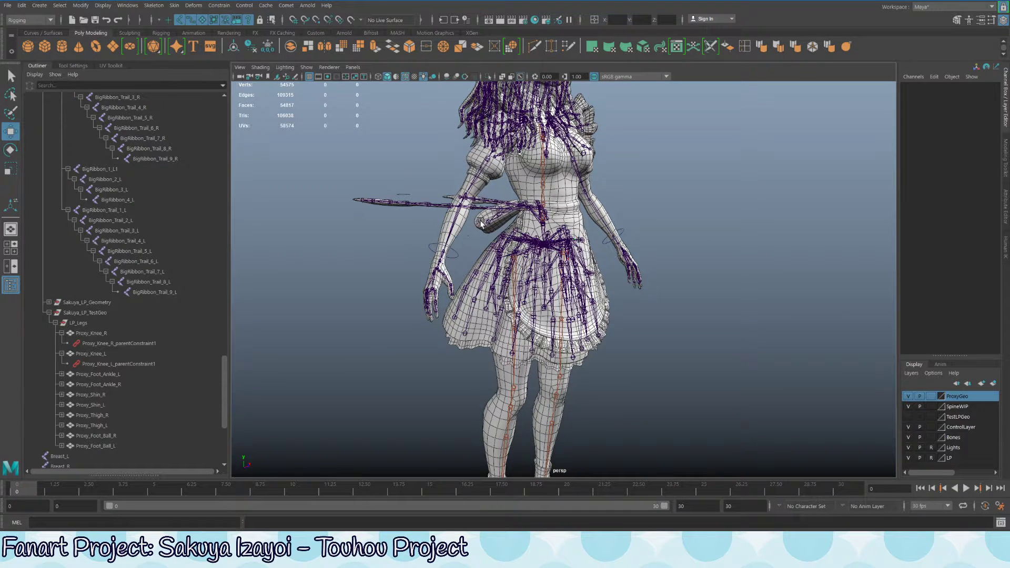
pyautogui.keyDown('alt'); pyautogui.moveTo(482, 223); pyautogui.dragTo(485, 250); pyautogui.keyUp('alt')
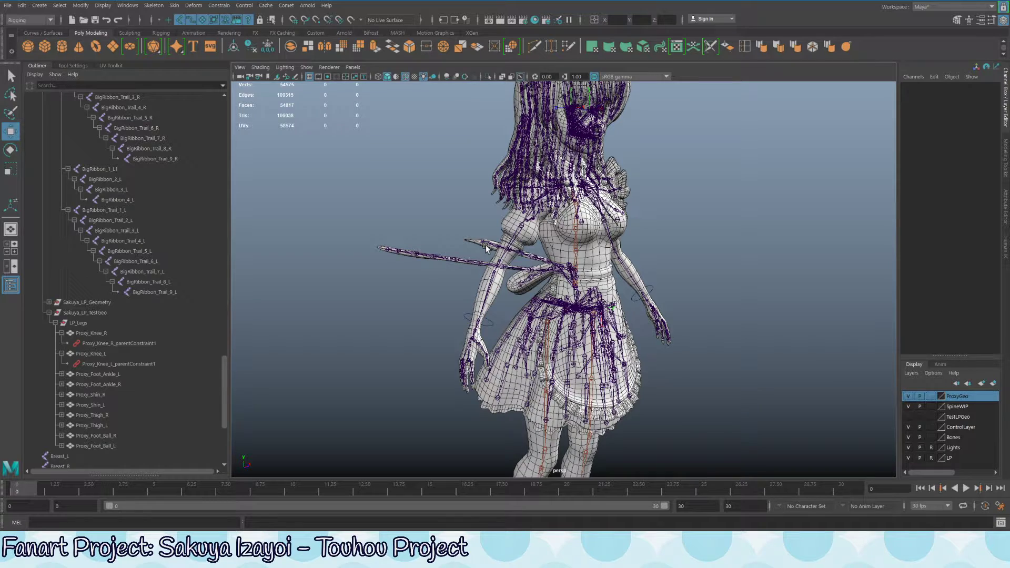
pyautogui.keyDown('alt'); pyautogui.moveTo(544, 356); pyautogui.dragTo(540, 260, button='middle'); pyautogui.keyUp('alt')
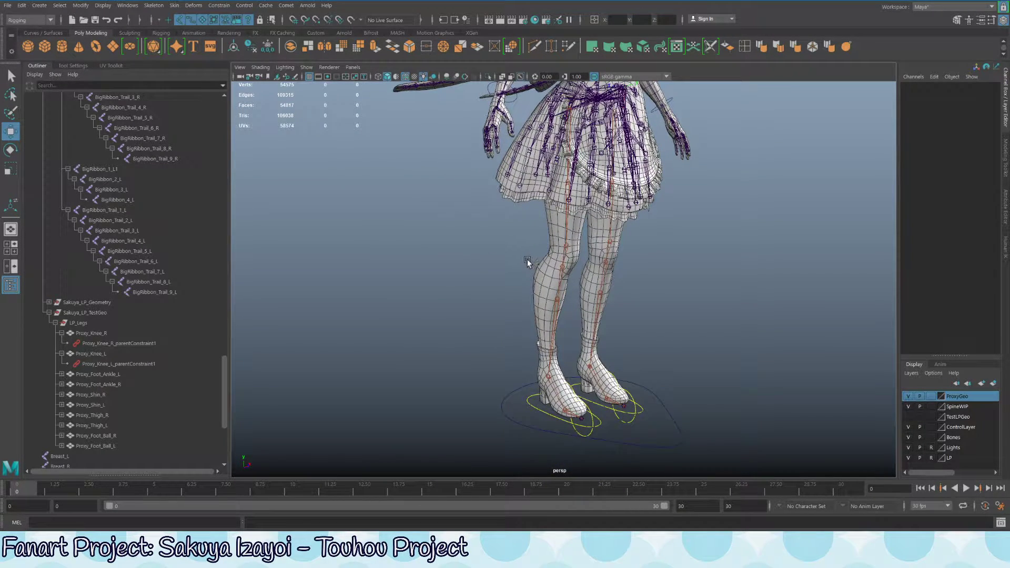
pyautogui.keyDown('alt'); pyautogui.moveTo(508, 261); pyautogui.dragTo(486, 267); pyautogui.keyUp('alt')
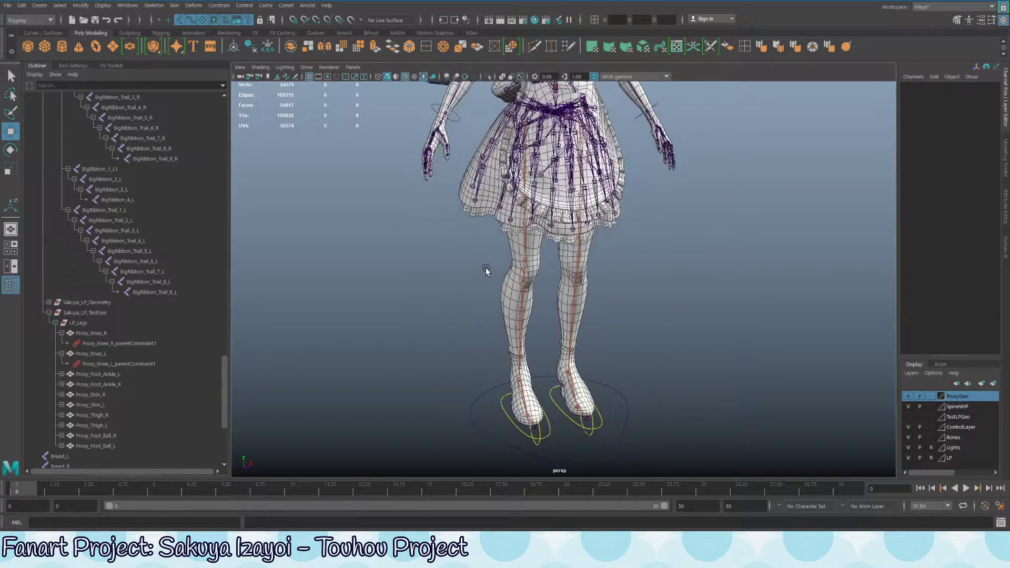
pyautogui.moveTo(486, 267)
pyautogui.keyDown('alt'); pyautogui.mouseDown(button='right')
pyautogui.moveTo(513, 280)
pyautogui.moveTo(500, 267)
pyautogui.mouseUp(button='right'); pyautogui.keyUp('alt')
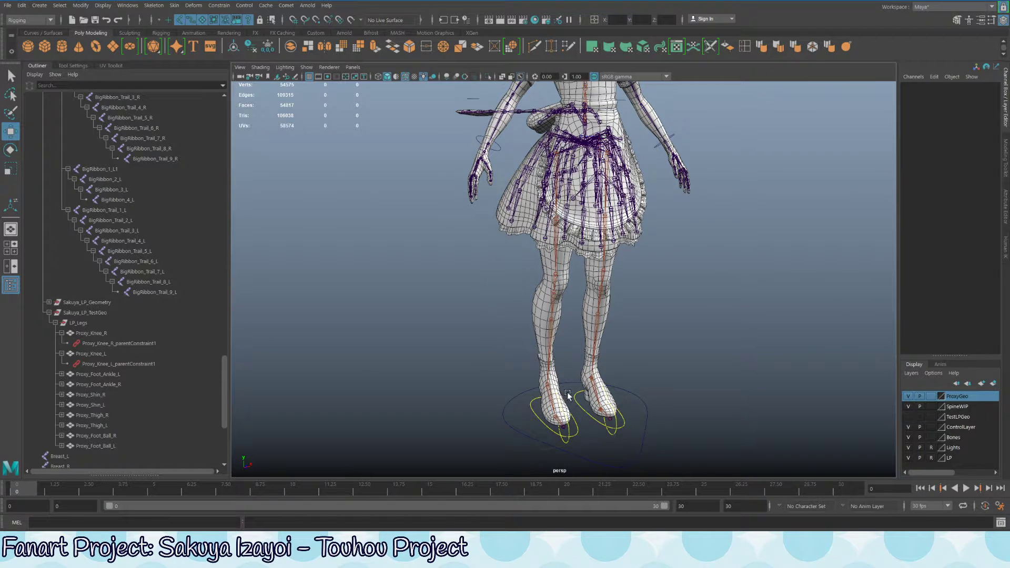
pyautogui.keyDown('alt'); pyautogui.moveTo(544, 391); pyautogui.dragTo(521, 290, button='middle'); pyautogui.keyUp('alt')
pyautogui.keyDown('alt'); pyautogui.moveTo(521, 290); pyautogui.dragTo(518, 347); pyautogui.keyUp('alt')
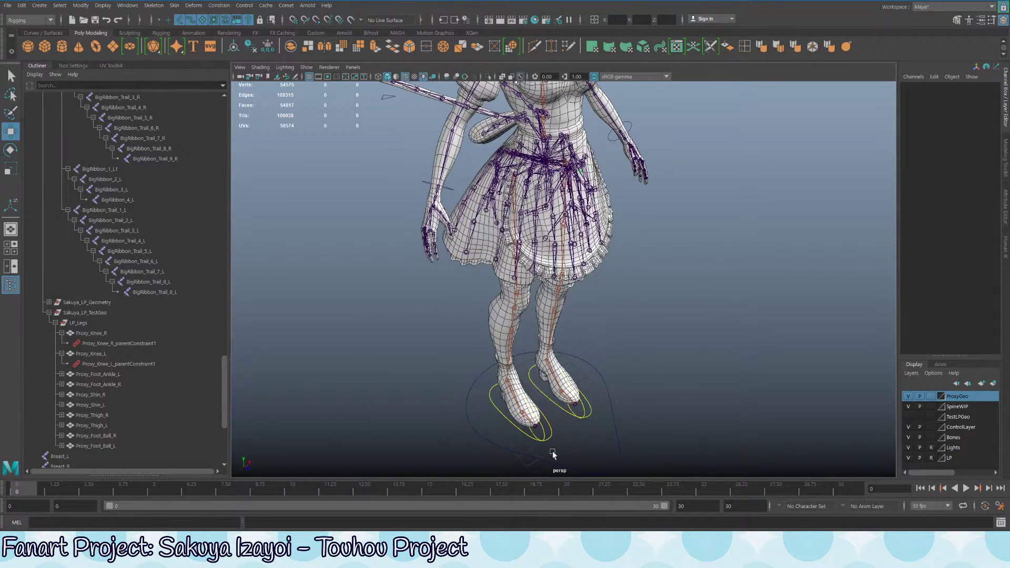
# Step: Select the right foot control Ctrl_Foot_R and inspect the leg joints and shoes from several angles
pyautogui.click(509, 419)
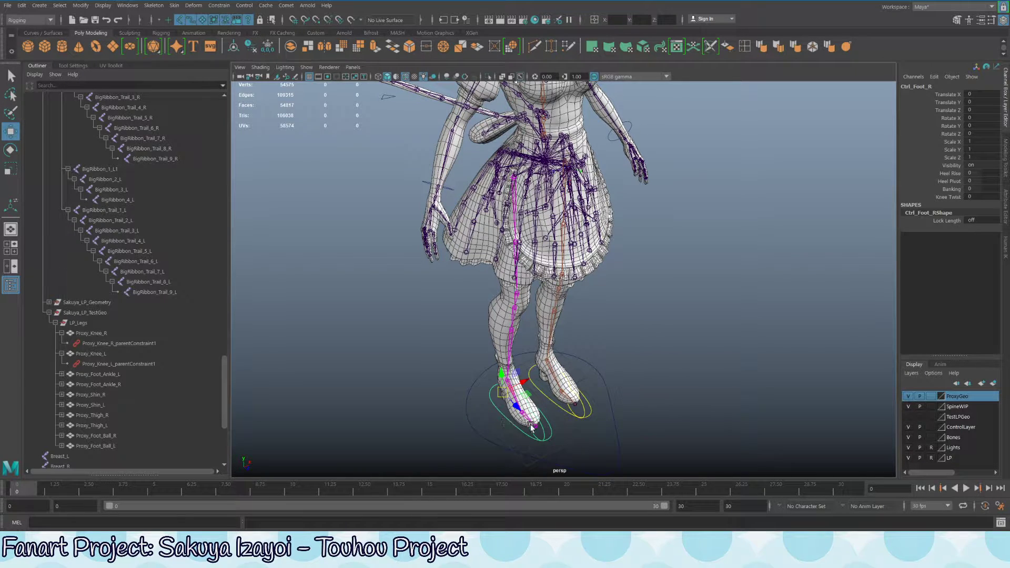
pyautogui.keyDown('alt'); pyautogui.moveTo(519, 345); pyautogui.dragTo(516, 276, button='middle'); pyautogui.keyUp('alt')
pyautogui.keyDown('alt'); pyautogui.moveTo(516, 276); pyautogui.dragTo(559, 307, button='right'); pyautogui.keyUp('alt')
pyautogui.keyDown('alt'); pyautogui.moveTo(559, 307); pyautogui.dragTo(533, 352); pyautogui.keyUp('alt')
pyautogui.keyDown('alt'); pyautogui.moveTo(532, 351); pyautogui.dragTo(550, 373, button='right'); pyautogui.keyUp('alt')
pyautogui.keyDown('alt'); pyautogui.moveTo(550, 373); pyautogui.dragTo(607, 321, button='middle'); pyautogui.keyUp('alt')
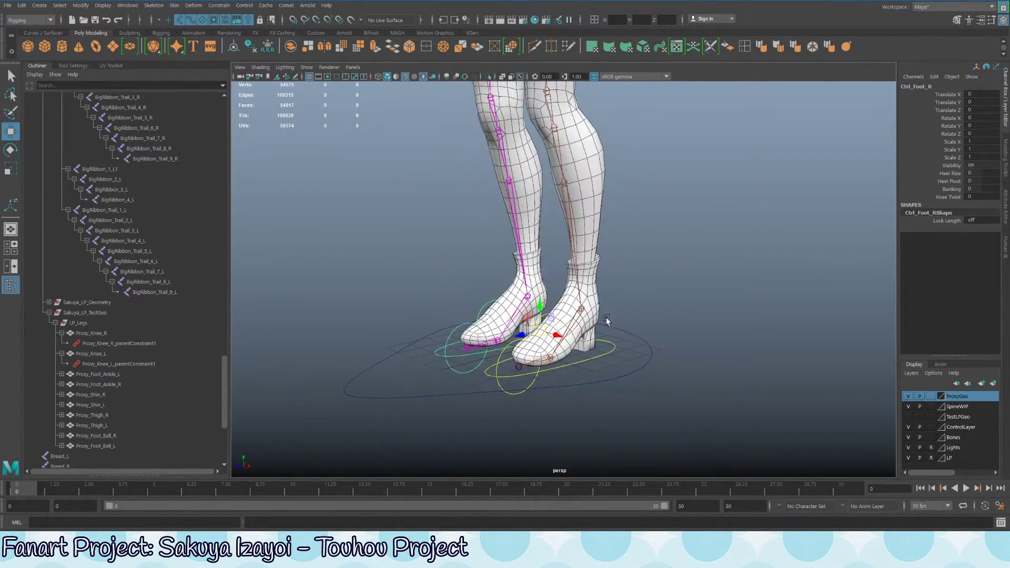
pyautogui.keyDown('alt'); pyautogui.moveTo(606, 320); pyautogui.dragTo(609, 339); pyautogui.keyUp('alt')
pyautogui.keyDown('alt'); pyautogui.moveTo(558, 246); pyautogui.dragTo(561, 220, button='right'); pyautogui.keyUp('alt')
pyautogui.keyDown('alt'); pyautogui.moveTo(561, 222); pyautogui.dragTo(575, 340, button='middle'); pyautogui.keyUp('alt')
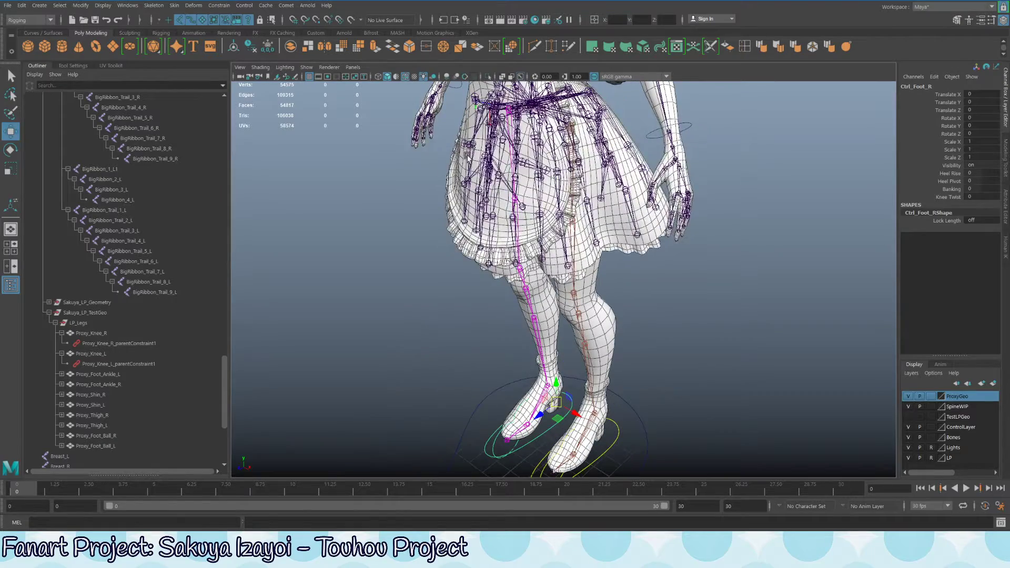
pyautogui.keyDown('alt'); pyautogui.moveTo(644, 259); pyautogui.dragTo(554, 195, button='right'); pyautogui.keyUp('alt')
pyautogui.keyDown('alt'); pyautogui.moveTo(554, 218); pyautogui.dragTo(565, 212); pyautogui.keyUp('alt')
pyautogui.keyDown('alt'); pyautogui.moveTo(587, 232); pyautogui.dragTo(638, 333, button='right'); pyautogui.keyUp('alt')
pyautogui.keyDown('alt'); pyautogui.moveTo(638, 329); pyautogui.dragTo(612, 262, button='middle'); pyautogui.keyUp('alt')
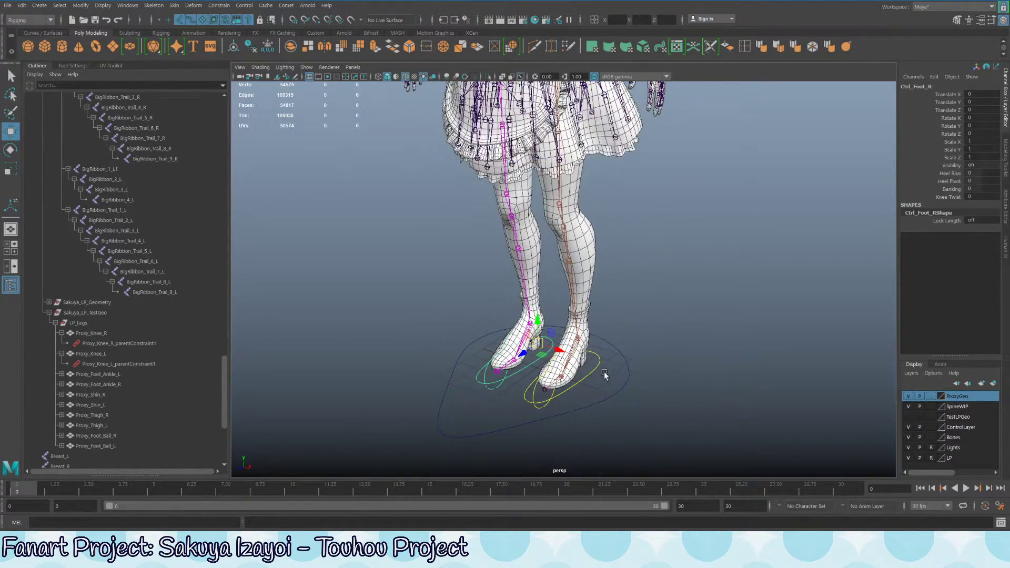
# Step: Select the left foot control Ctrl_Foot_L and inspect the left leg chain and foot up close
pyautogui.press('q')
pyautogui.click(596, 365)
pyautogui.click(596, 370)
pyautogui.press('w')
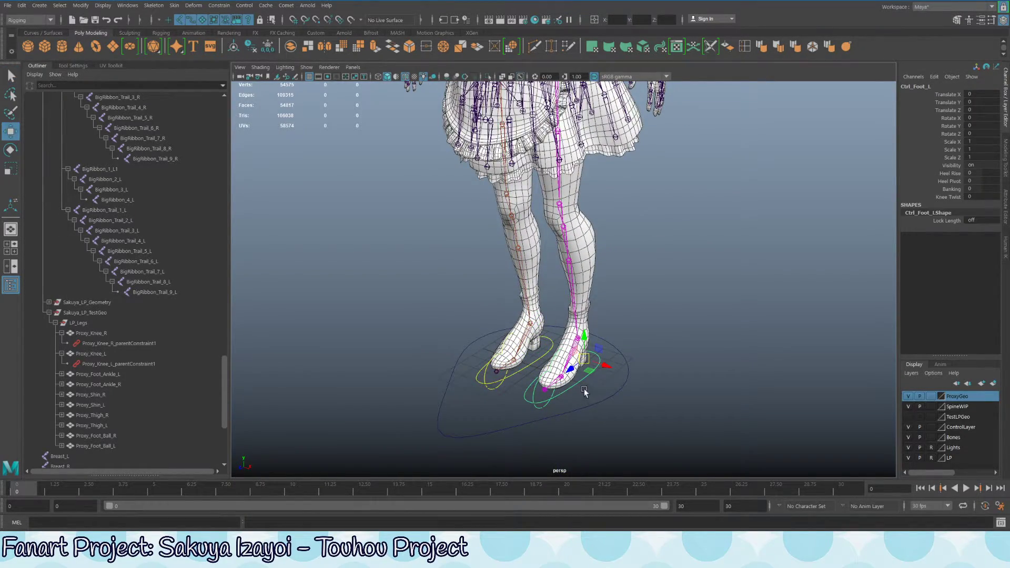
pyautogui.keyDown('alt'); pyautogui.moveTo(583, 389); pyautogui.dragTo(601, 335); pyautogui.keyUp('alt')
pyautogui.keyDown('alt'); pyautogui.moveTo(521, 336); pyautogui.dragTo(608, 375, button='right'); pyautogui.keyUp('alt')
pyautogui.keyDown('alt'); pyautogui.moveTo(609, 377); pyautogui.dragTo(608, 312, button='middle'); pyautogui.keyUp('alt')
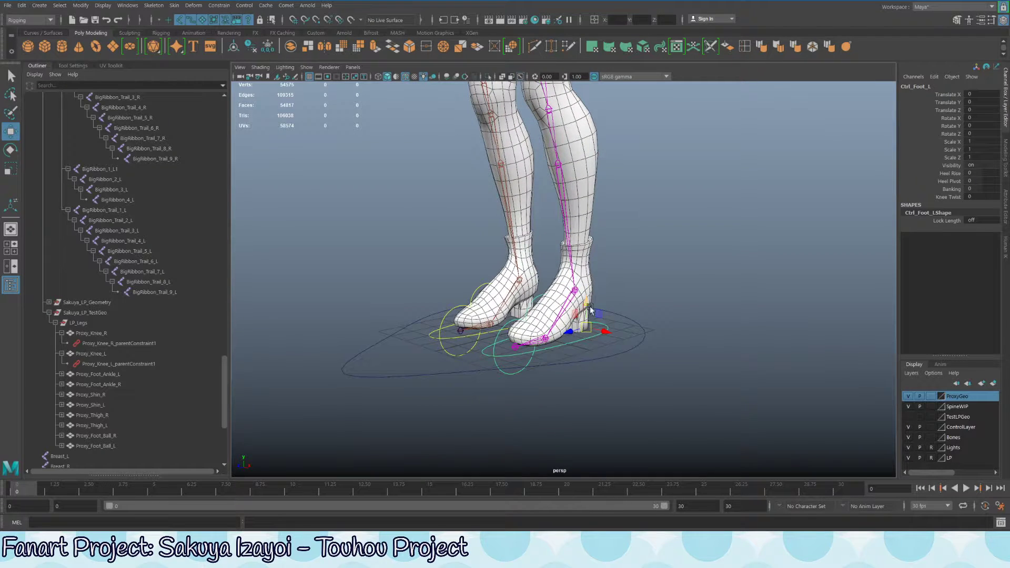
pyautogui.keyDown('alt'); pyautogui.moveTo(603, 317); pyautogui.dragTo(560, 269, button='right'); pyautogui.keyUp('alt')
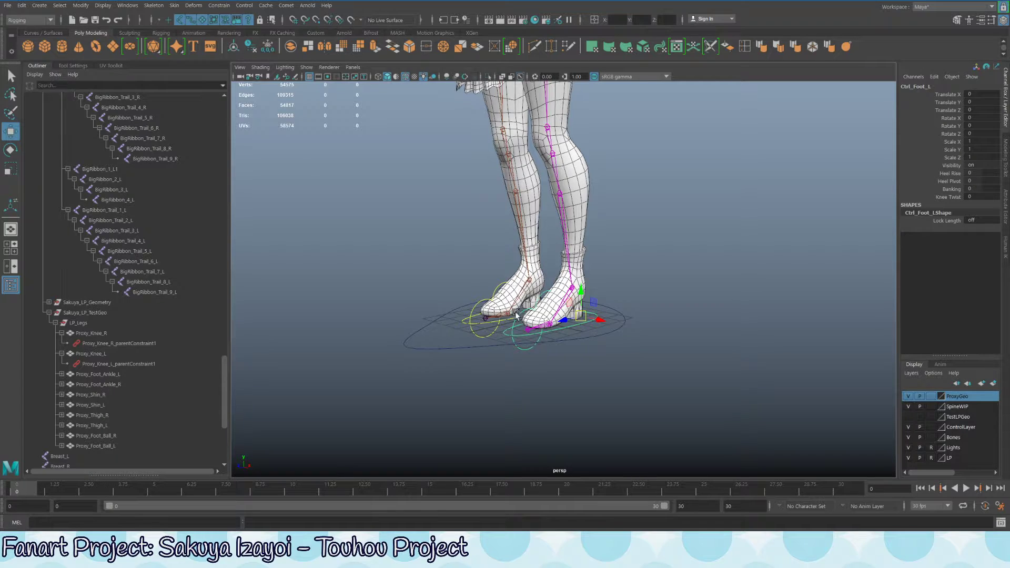
pyautogui.keyDown('alt'); pyautogui.moveTo(513, 315); pyautogui.dragTo(540, 298, button='right'); pyautogui.keyUp('alt')
pyautogui.keyDown('alt'); pyautogui.moveTo(541, 298); pyautogui.dragTo(614, 319); pyautogui.keyUp('alt')
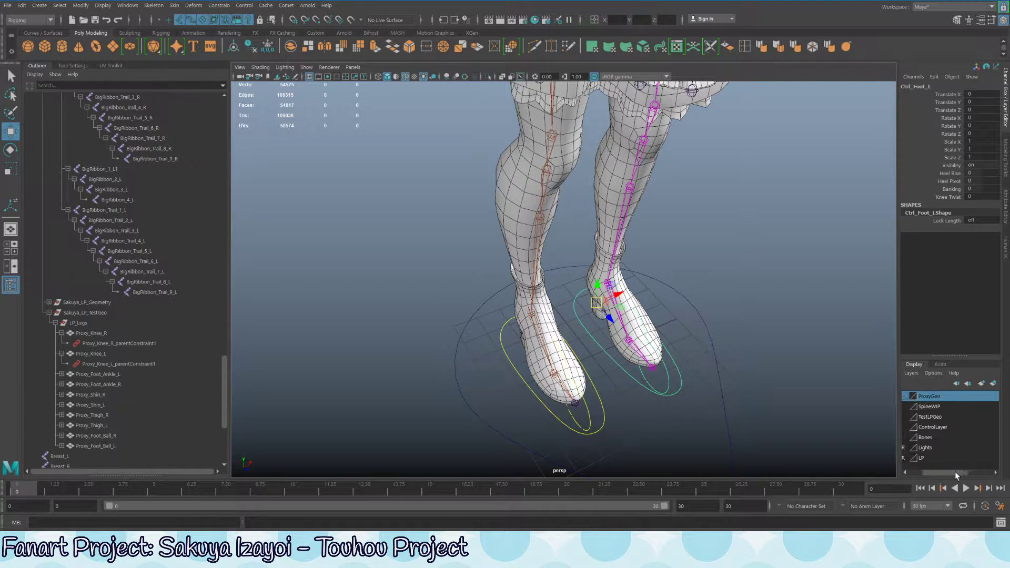
# Step: Show the TestLPGeo display layer and rename it to ReverseFoot
pyautogui.click(908, 418)
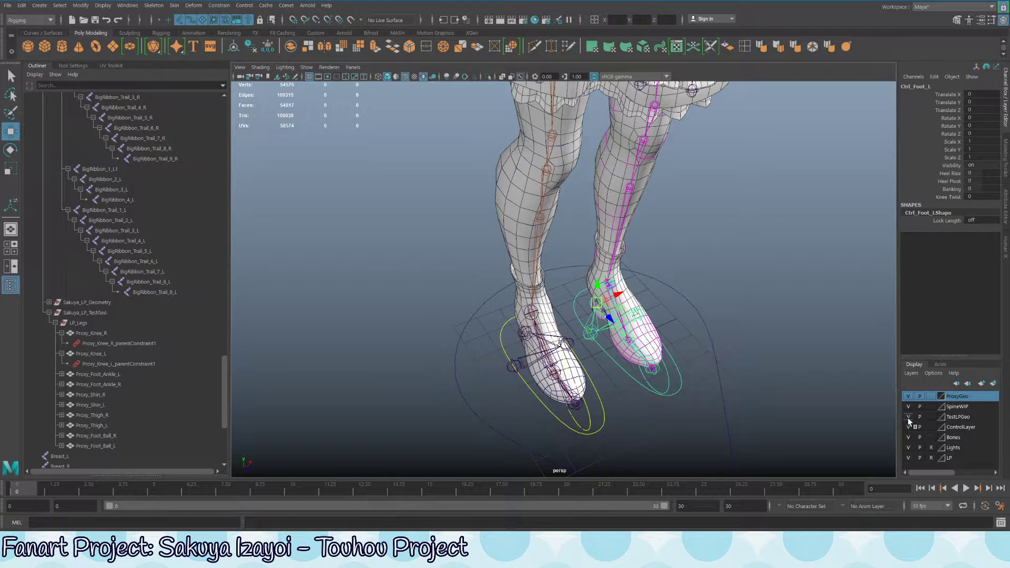
pyautogui.click(956, 417)
pyautogui.doubleClick(961, 418)
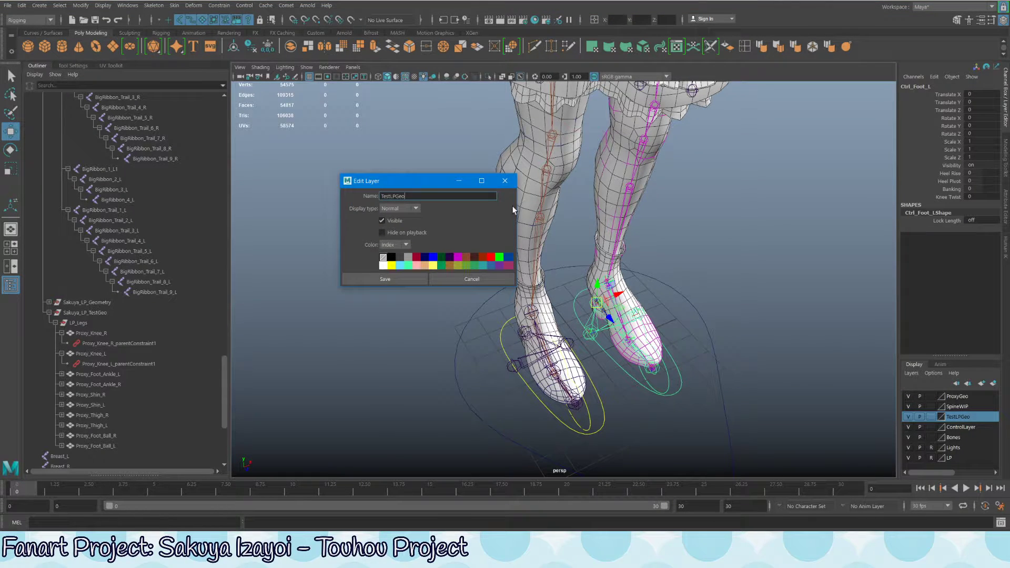
pyautogui.write('ReverseFoot')
pyautogui.click(384, 279)
# Step: Isolate the left foot control with its reverse-foot joints and inspect the setup from the side
pyautogui.keyDown('alt'); pyautogui.moveTo(595, 345); pyautogui.dragTo(518, 295); pyautogui.keyUp('alt')
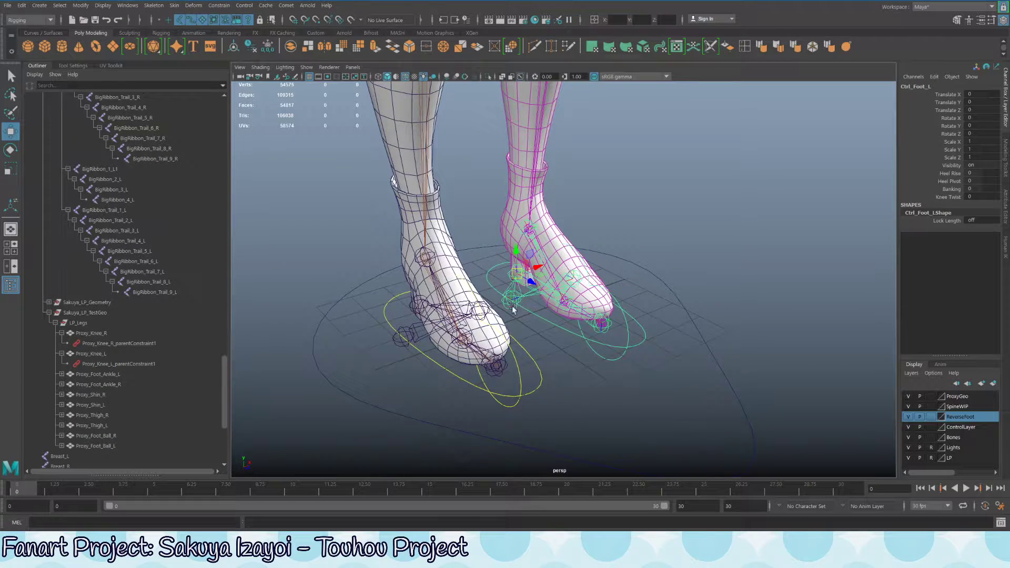
pyautogui.keyDown('alt'); pyautogui.moveTo(600, 232); pyautogui.dragTo(605, 216); pyautogui.keyUp('alt')
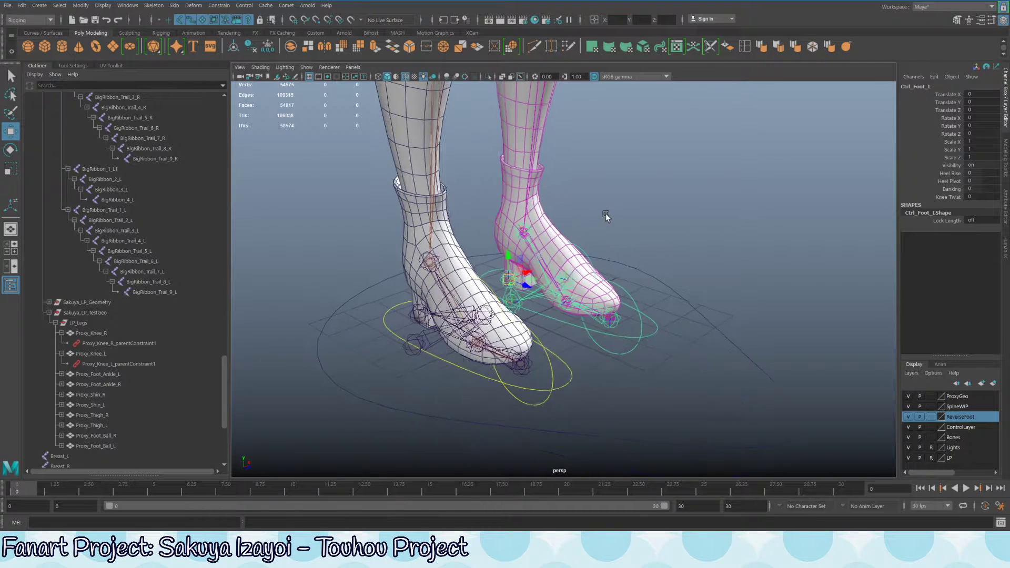
pyautogui.scroll(3, 605, 217)
pyautogui.click(516, 308)
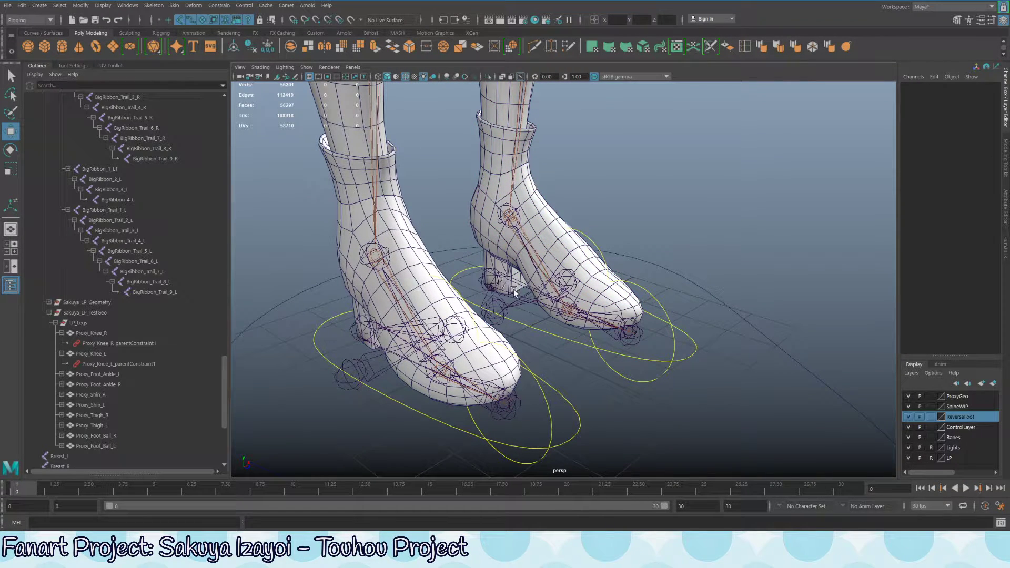
pyautogui.keyDown('alt'); pyautogui.moveTo(520, 308); pyautogui.dragTo(488, 315); pyautogui.keyUp('alt')
pyautogui.click(618, 312)
pyautogui.hotkey('ctrl', '1')
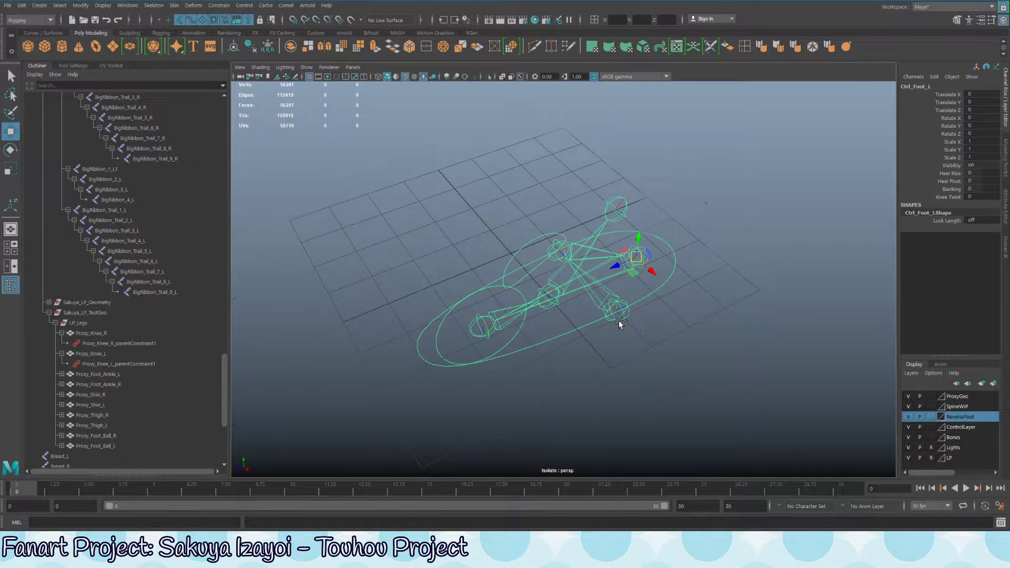
pyautogui.keyDown('alt'); pyautogui.moveTo(619, 321); pyautogui.dragTo(500, 301); pyautogui.keyUp('alt')
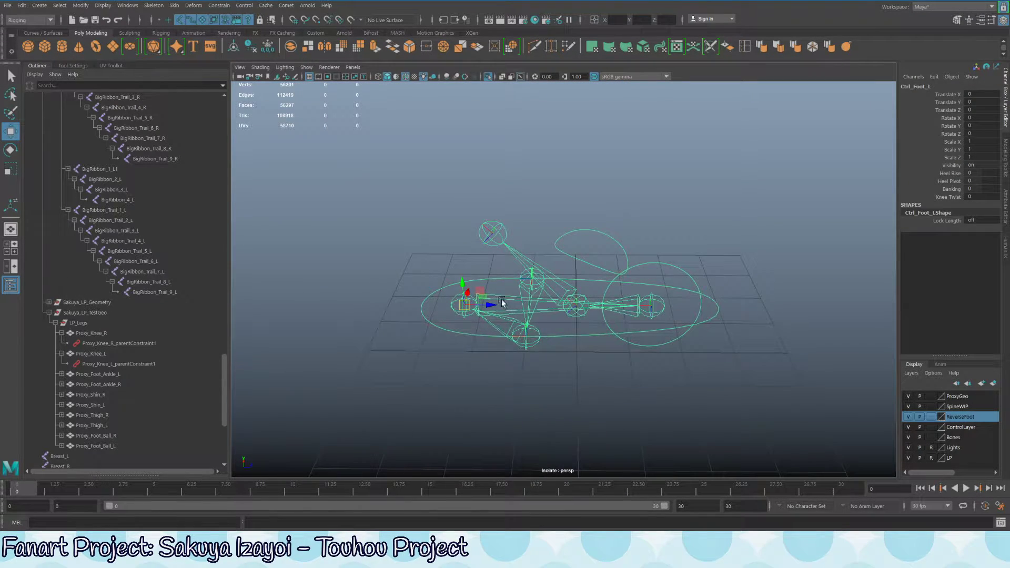
# Step: Isolate the left heel joint chain Ctrl_RevFoot_Heel_L for inspection, and restore the full scene around both feet
pyautogui.click(497, 298)
pyautogui.hotkey('ctrl', '1')
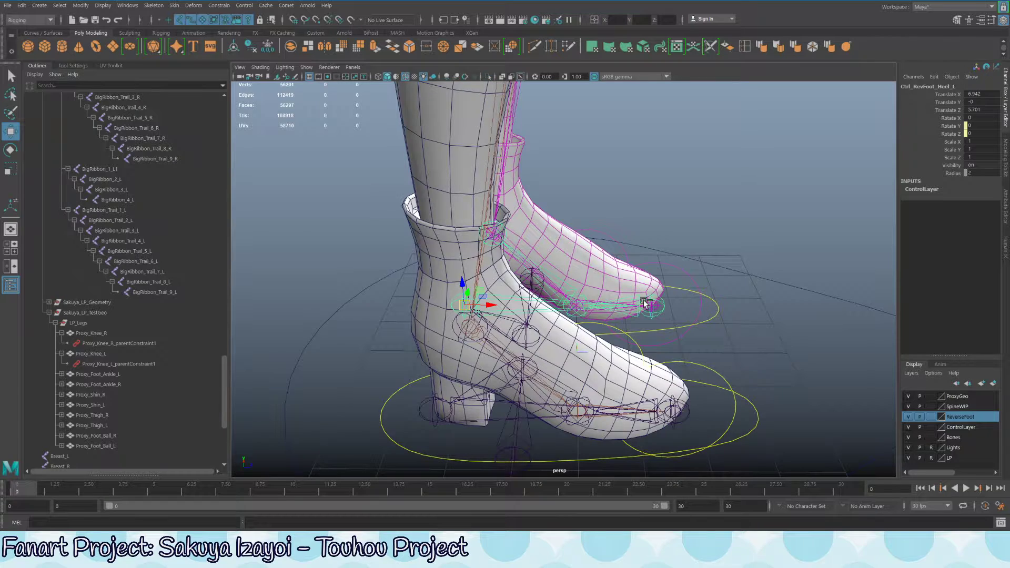
pyautogui.hotkey('ctrl', '1')
pyautogui.keyDown('alt'); pyautogui.moveTo(645, 306); pyautogui.dragTo(585, 301); pyautogui.keyUp('alt')
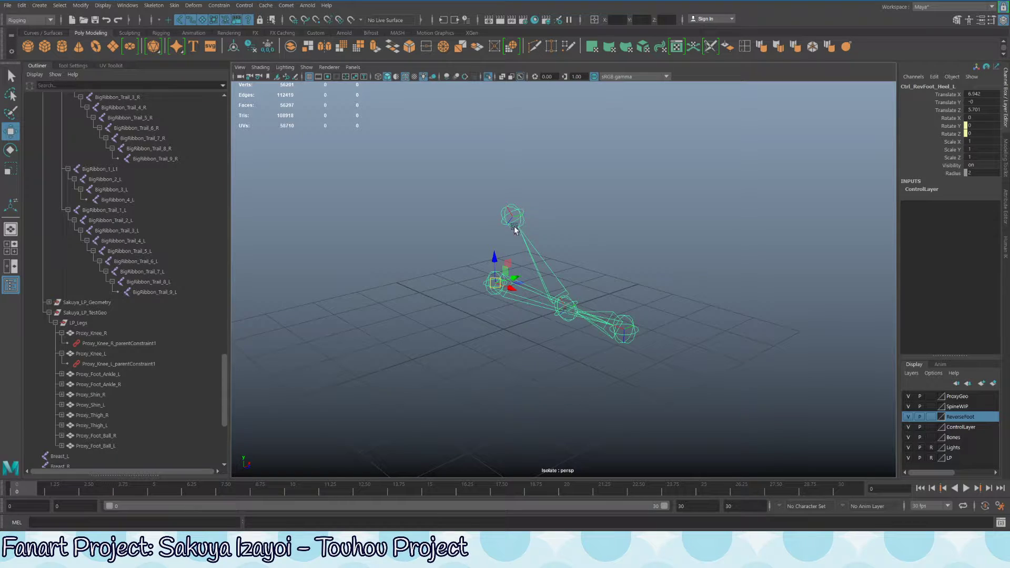
pyautogui.hotkey('ctrl', '1')
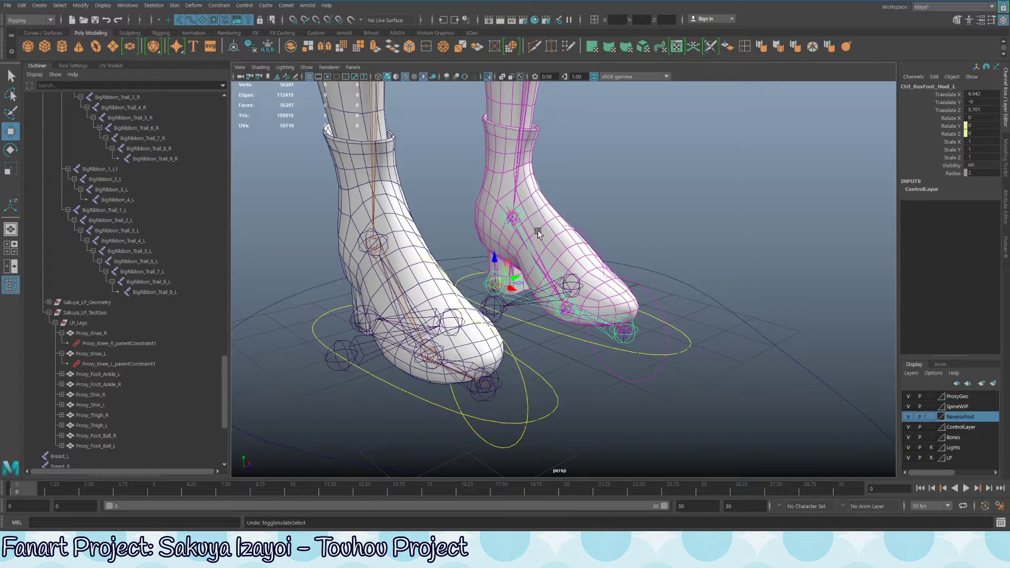
pyautogui.keyDown('alt'); pyautogui.moveTo(538, 230); pyautogui.dragTo(503, 314); pyautogui.keyUp('alt')
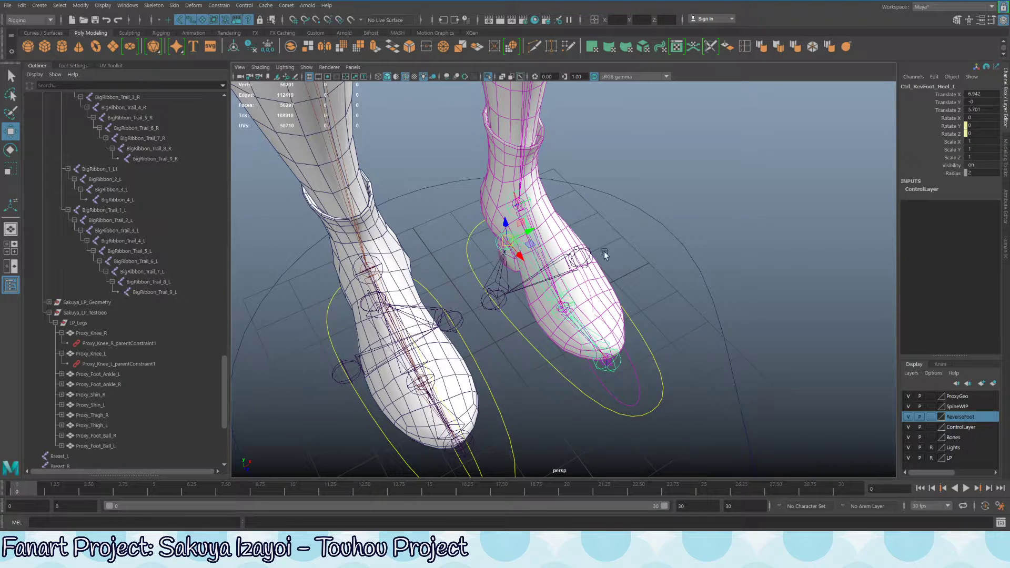
pyautogui.keyDown('alt'); pyautogui.moveTo(593, 258); pyautogui.dragTo(606, 279); pyautogui.keyUp('alt')
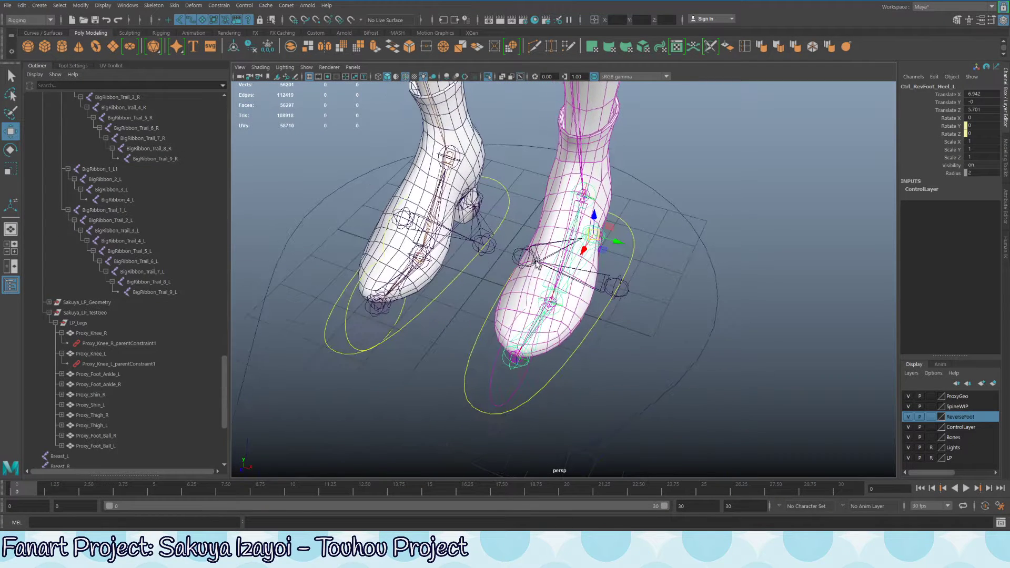
# Step: Try out the Banking attribute on the left foot control Ctrl_Foot_L and undo the change
pyautogui.click(600, 332)
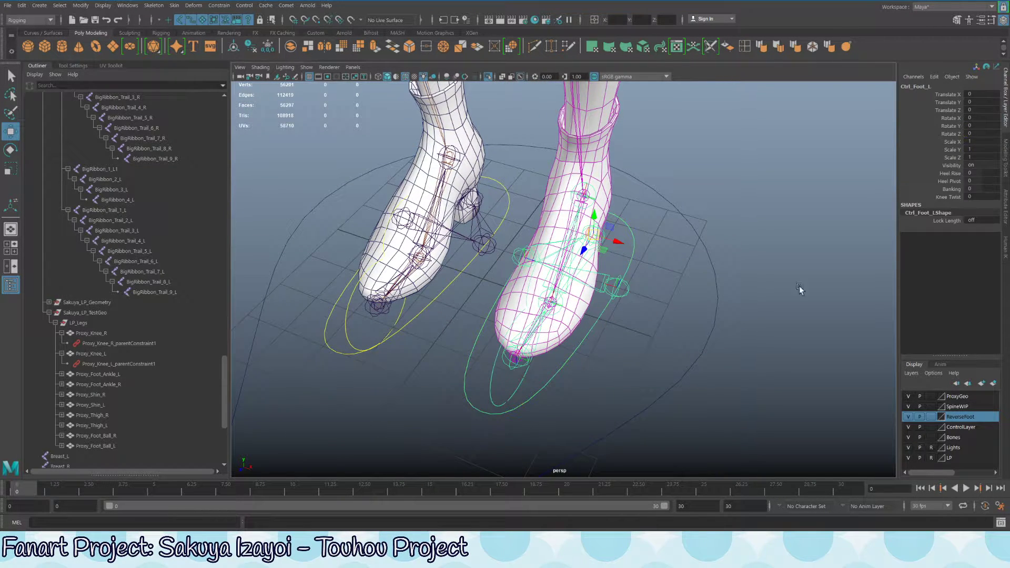
pyautogui.click(951, 189)
pyautogui.moveTo(868, 264); pyautogui.dragTo(901, 305, button='middle')
pyautogui.hotkey('ctrl', 'z')
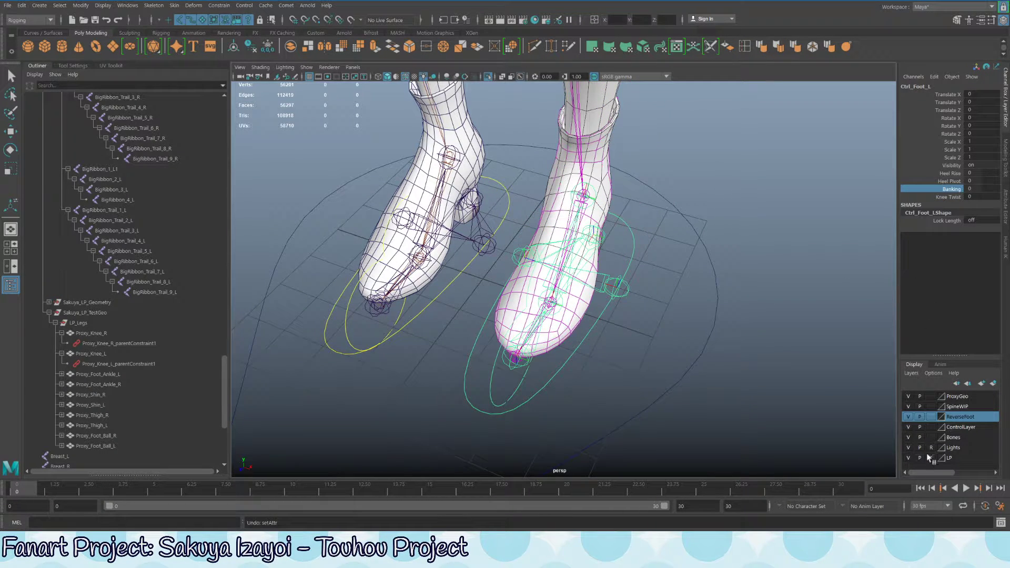
# Step: Hide the LP display layer and test the left foot's Banking in both directions, undoing each change
pyautogui.click(910, 458)
pyautogui.keyDown('alt'); pyautogui.moveTo(844, 392); pyautogui.dragTo(697, 309); pyautogui.keyUp('alt')
pyautogui.moveTo(697, 309); pyautogui.dragTo(296, 286, button='middle')
pyautogui.hotkey('ctrl', 'z')
pyautogui.keyDown('alt'); pyautogui.moveTo(296, 287); pyautogui.dragTo(626, 295); pyautogui.keyUp('alt')
pyautogui.moveTo(626, 294); pyautogui.dragTo(938, 319, button='middle')
pyautogui.hotkey('ctrl', 'z')
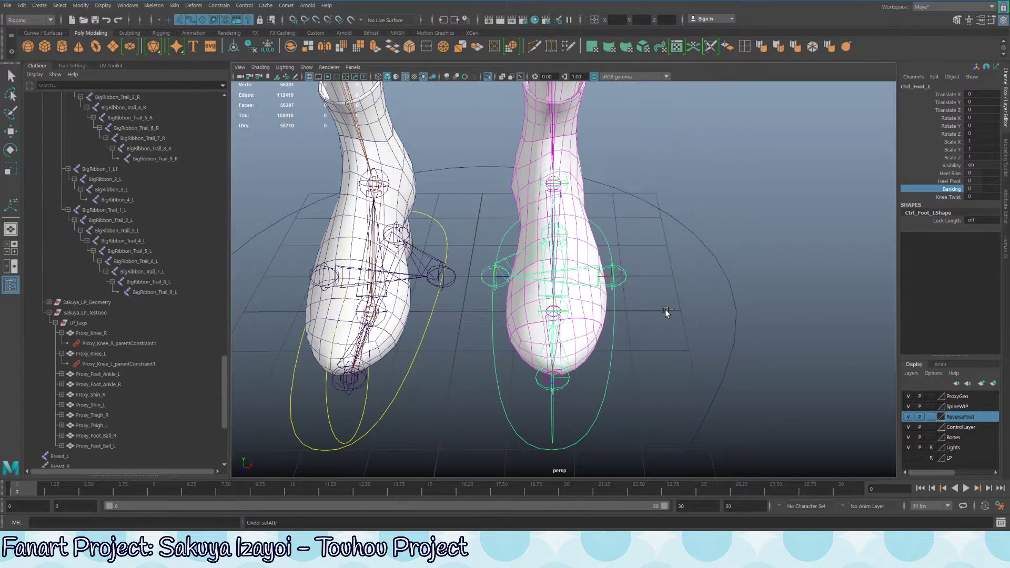
# Step: Hide the ProxyGeo display layer so only the foot joints and controls are shown
pyautogui.keyDown('alt'); pyautogui.moveTo(520, 175); pyautogui.dragTo(562, 212); pyautogui.keyUp('alt')
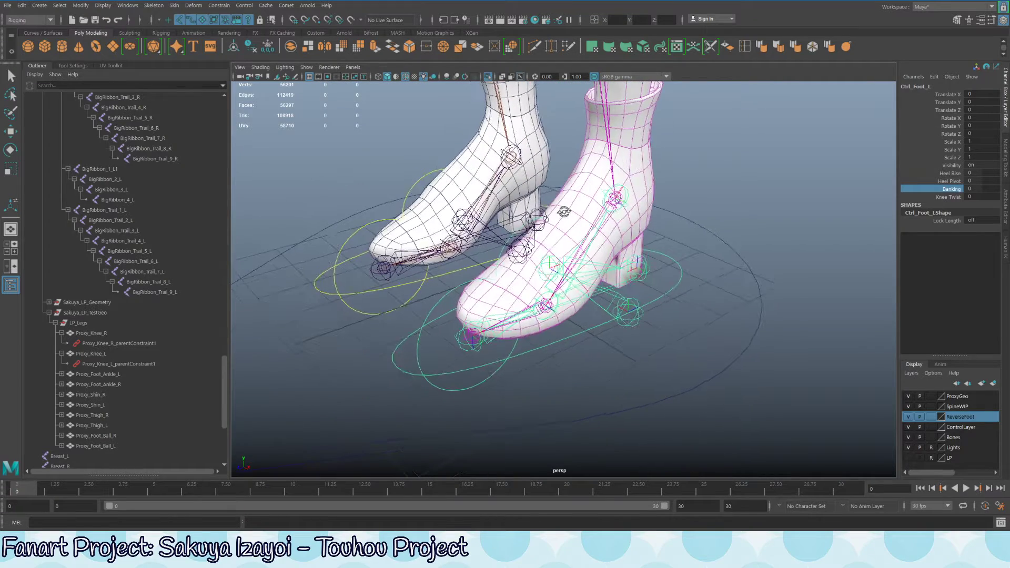
pyautogui.click(909, 396)
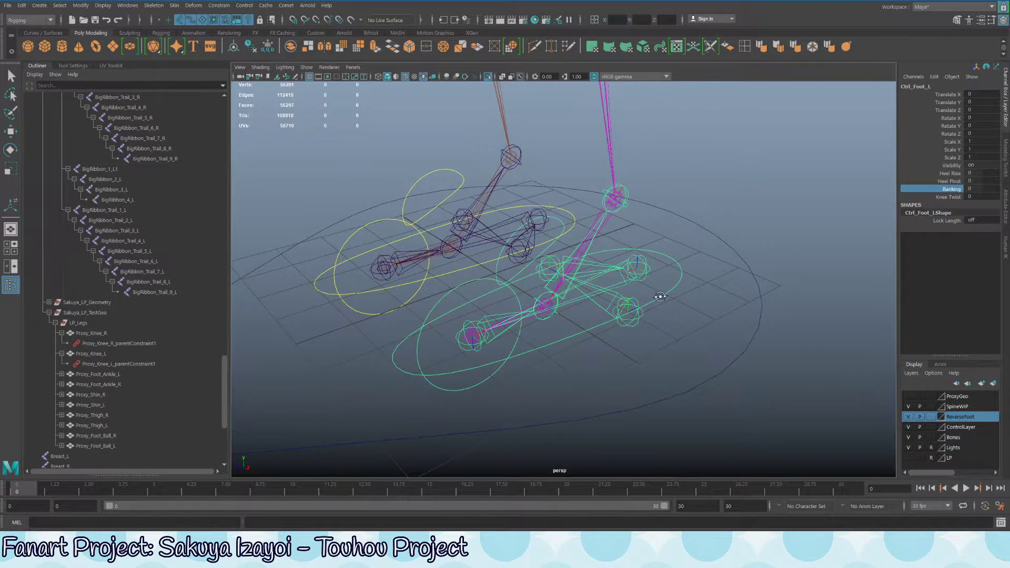
# Step: Test Banking on Ctrl_Foot_L with only joints and controls displayed, from -100 to about 92, and undo the changes
pyautogui.moveTo(661, 296); pyautogui.dragTo(635, 293, button='middle')
pyautogui.keyDown('alt'); pyautogui.moveTo(636, 292); pyautogui.dragTo(582, 203); pyautogui.keyUp('alt')
pyautogui.keyDown('alt'); pyautogui.moveTo(593, 273); pyautogui.dragTo(633, 275); pyautogui.keyUp('alt')
pyautogui.moveTo(633, 277); pyautogui.dragTo(505, 277, button='middle')
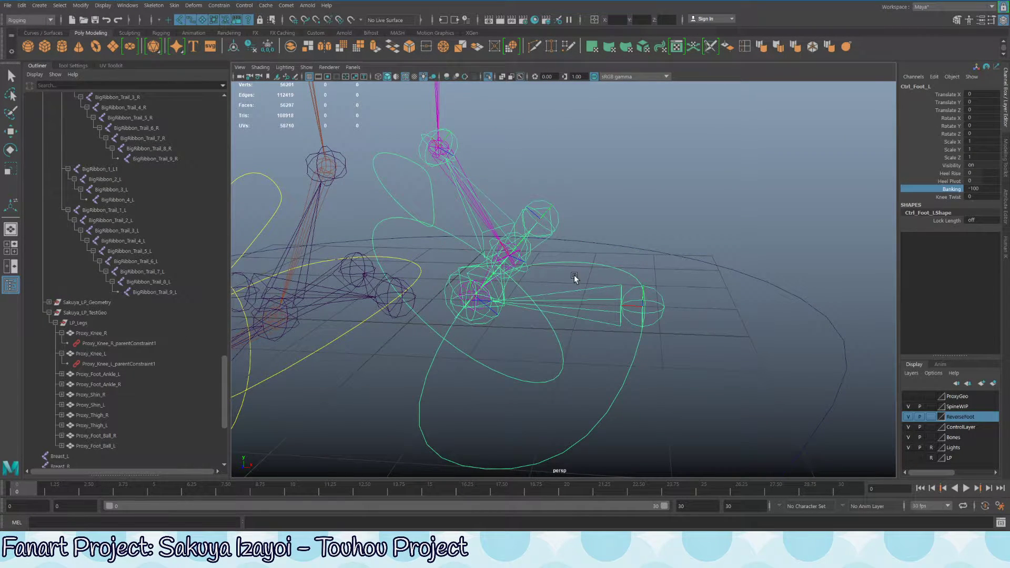
pyautogui.keyDown('alt'); pyautogui.moveTo(576, 279); pyautogui.dragTo(456, 247, button='right'); pyautogui.keyUp('alt')
pyautogui.moveTo(474, 234); pyautogui.dragTo(618, 323, button='middle')
pyautogui.hotkey('ctrl', 'z')
pyautogui.hotkey('ctrl', 'z')
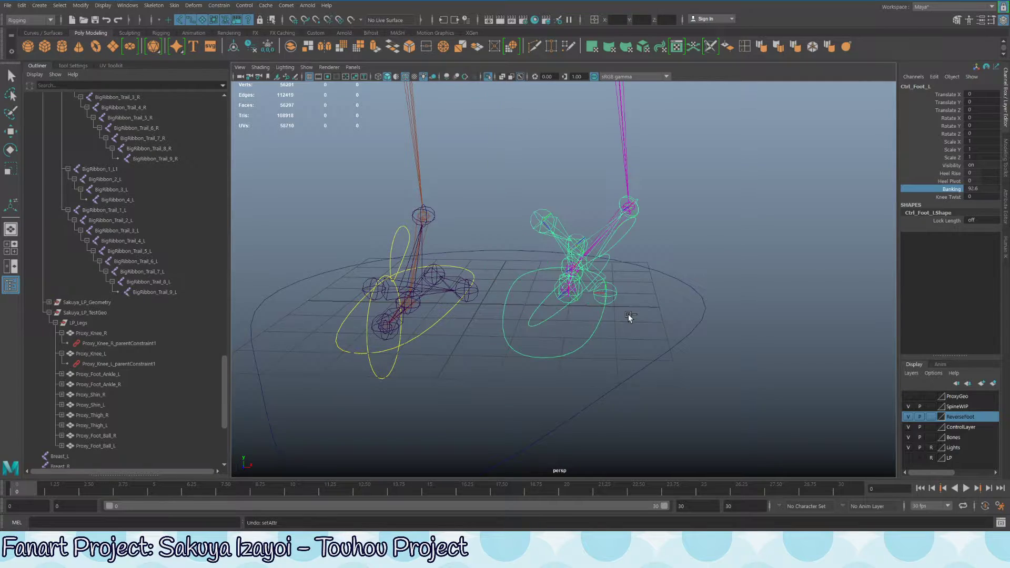
# Step: Examine the left foot's reverse-foot joints from several angles and display the Ctrl_Foot_L pivot with the Move tool
pyautogui.keyDown('alt'); pyautogui.moveTo(618, 227); pyautogui.dragTo(588, 237); pyautogui.keyUp('alt')
pyautogui.keyDown('alt'); pyautogui.moveTo(665, 289); pyautogui.dragTo(652, 284); pyautogui.keyUp('alt')
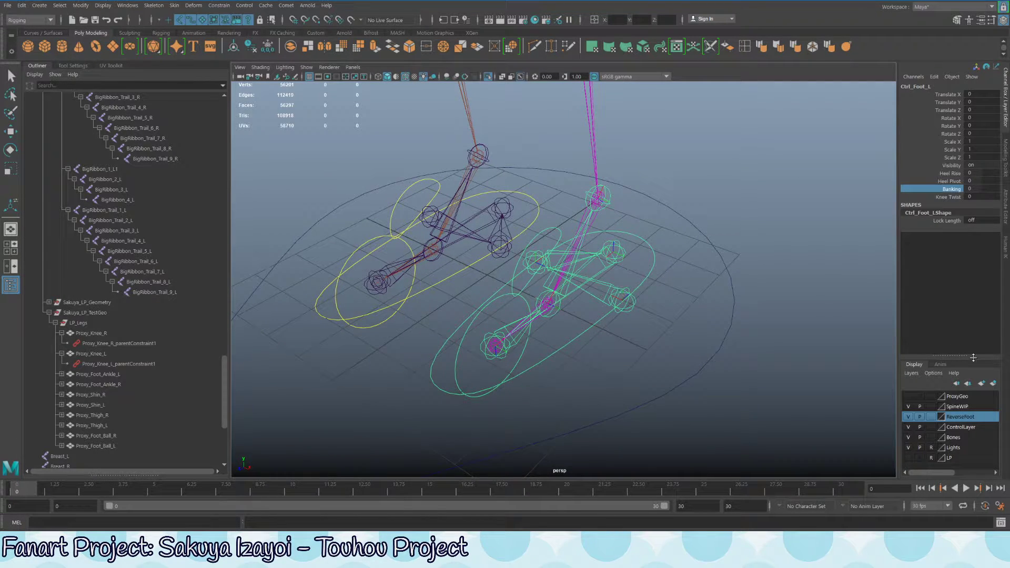
pyautogui.moveTo(606, 271)
pyautogui.keyDown('alt'); pyautogui.mouseDown()
pyautogui.moveTo(624, 268)
pyautogui.moveTo(604, 265)
pyautogui.mouseUp(); pyautogui.keyUp('alt')
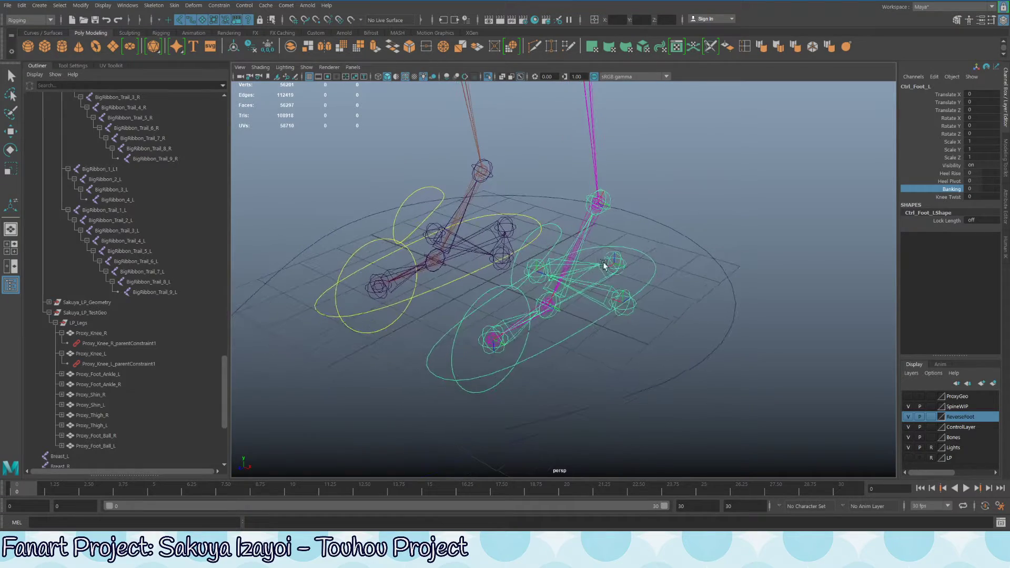
pyautogui.keyDown('alt'); pyautogui.moveTo(619, 312); pyautogui.dragTo(583, 344); pyautogui.keyUp('alt')
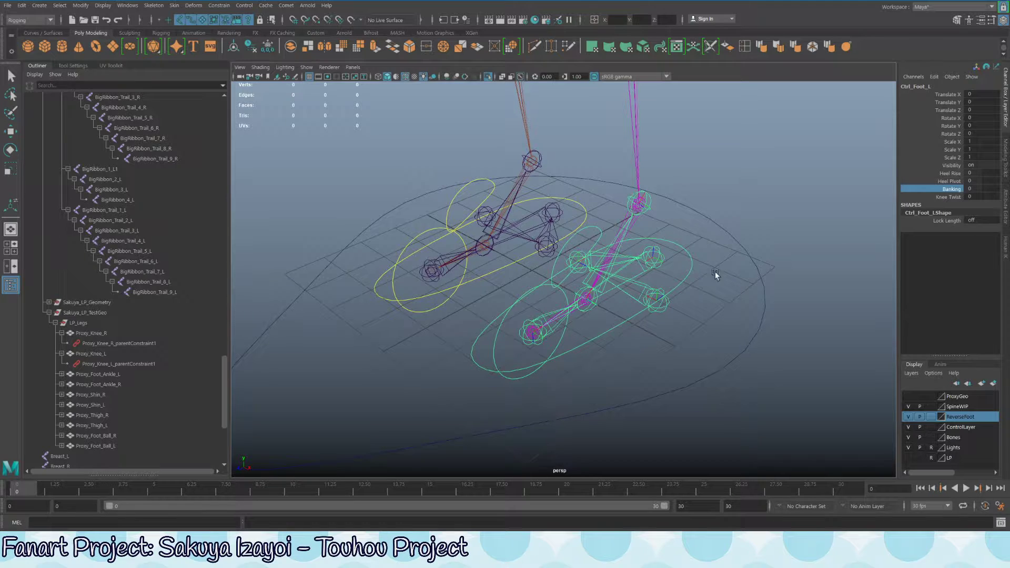
pyautogui.keyDown('alt'); pyautogui.moveTo(715, 274); pyautogui.dragTo(614, 289); pyautogui.keyUp('alt')
pyautogui.press('w')
pyautogui.click(614, 290)
pyautogui.click(621, 298)
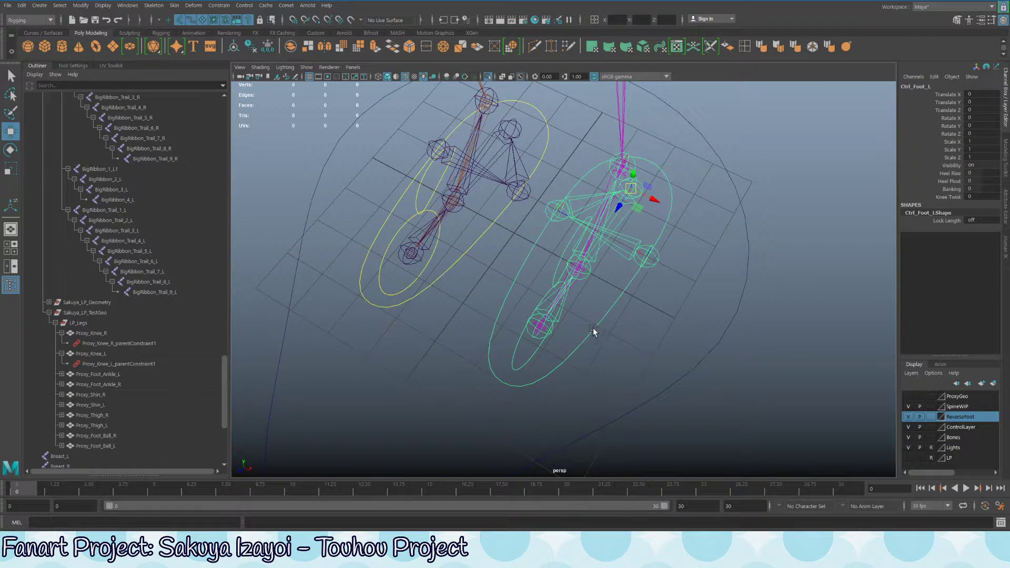
pyautogui.keyDown('alt'); pyautogui.moveTo(593, 331); pyautogui.dragTo(596, 302); pyautogui.keyUp('alt')
pyautogui.keyDown('alt'); pyautogui.moveTo(722, 301); pyautogui.dragTo(690, 281); pyautogui.keyUp('alt')
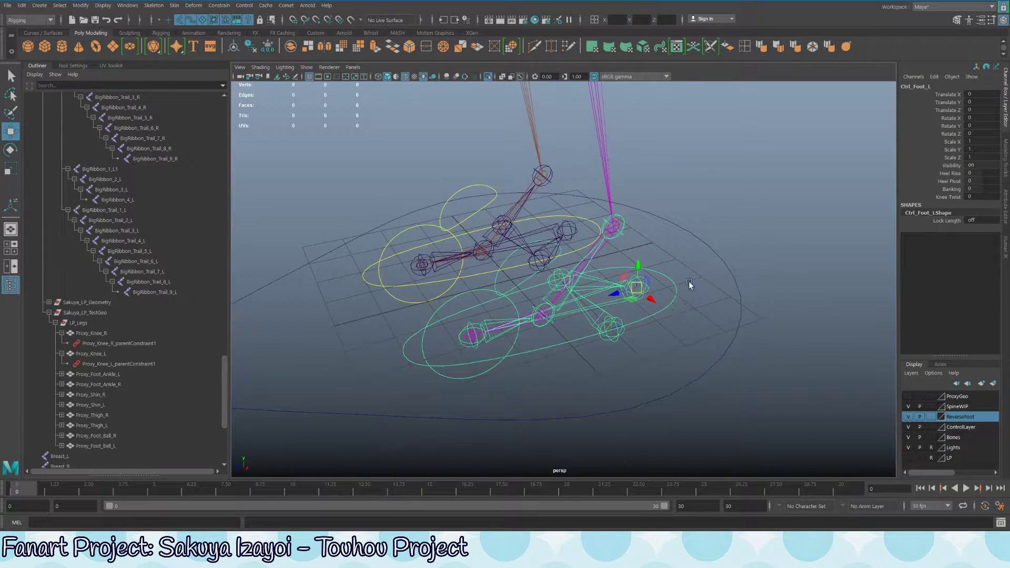
pyautogui.keyDown('alt'); pyautogui.moveTo(523, 330); pyautogui.dragTo(526, 330, button='right'); pyautogui.keyUp('alt')
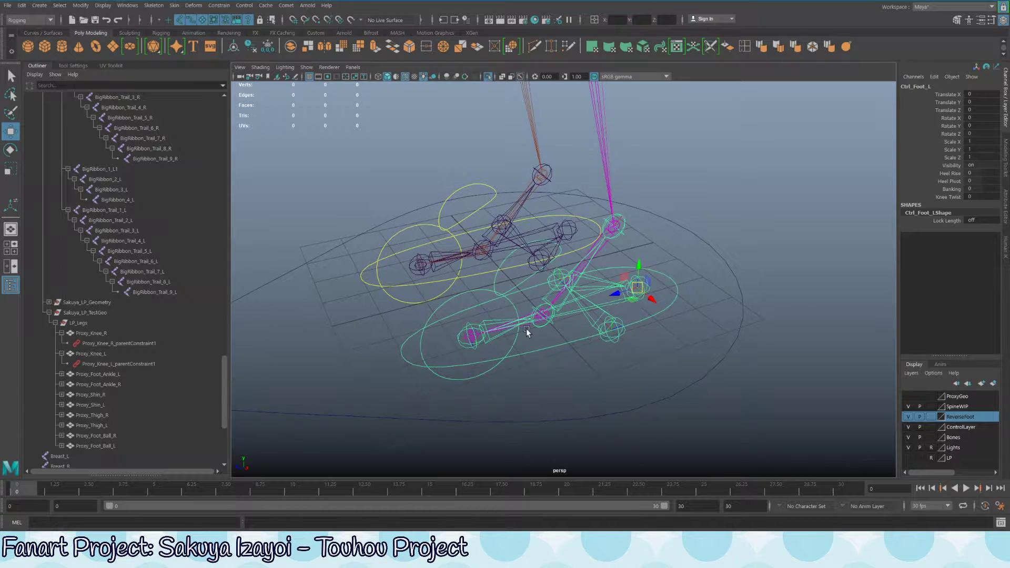
# Step: Select the left toe control Ctrl_Foot_Toe_L and show the ProxyGeo display layer again
pyautogui.click(471, 291)
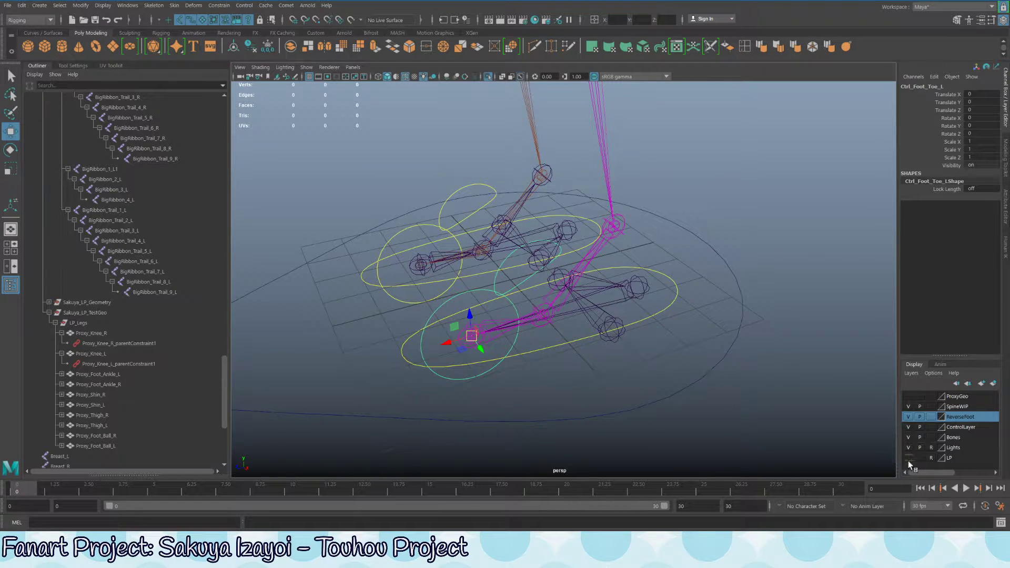
pyautogui.click(909, 397)
pyautogui.scroll(3, 595, 330)
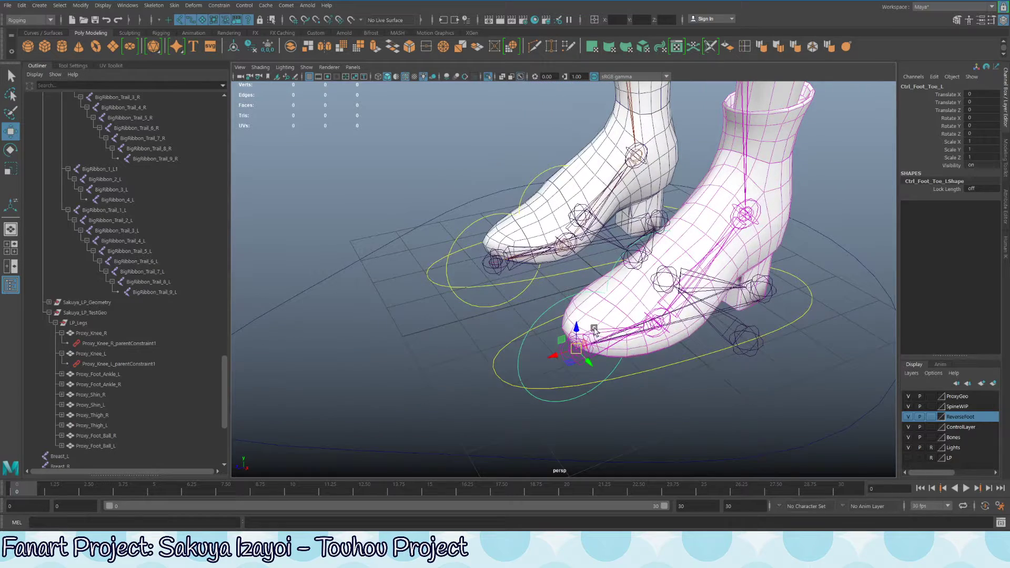
pyautogui.keyDown('alt'); pyautogui.moveTo(600, 352); pyautogui.dragTo(539, 333, button='middle'); pyautogui.keyUp('alt')
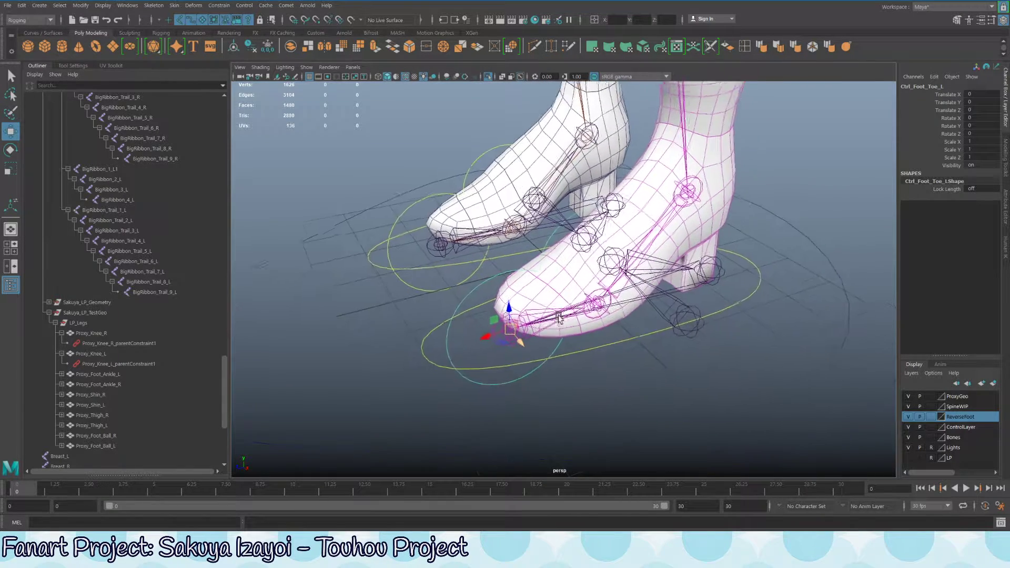
pyautogui.keyDown('alt'); pyautogui.moveTo(539, 333); pyautogui.dragTo(588, 330, button='right'); pyautogui.keyUp('alt')
# Step: Try moving and rotating the left toe control, undoing each change
pyautogui.moveTo(587, 331); pyautogui.dragTo(557, 333, button='middle')
pyautogui.hotkey('ctrl', 'z')
pyautogui.press('e')
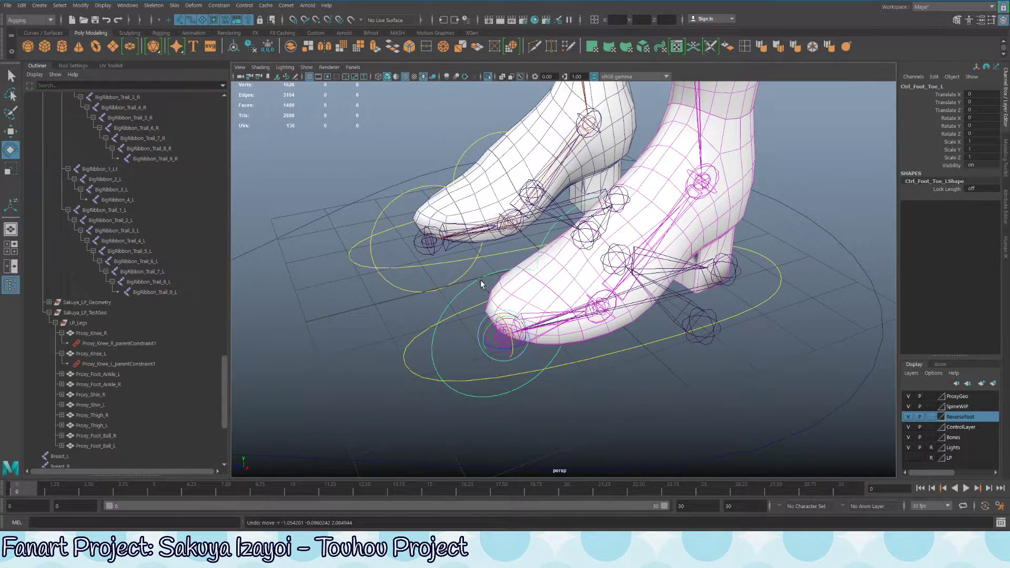
pyautogui.moveTo(492, 324)
pyautogui.mouseDown()
pyautogui.moveTo(529, 340)
pyautogui.moveTo(611, 335)
pyautogui.moveTo(569, 315)
pyautogui.moveTo(489, 319)
pyautogui.moveTo(548, 356)
pyautogui.moveTo(551, 329)
pyautogui.moveTo(574, 325)
pyautogui.moveTo(492, 330)
pyautogui.moveTo(507, 324)
pyautogui.mouseUp()
pyautogui.hotkey('ctrl', 'z')
pyautogui.hotkey('ctrl', 'z')
# Step: Examine the left leg's bend with Ctrl_Foot_Toe_L rotated up to 50 in Y, and undo the rotation
pyautogui.keyDown('alt'); pyautogui.moveTo(507, 324); pyautogui.dragTo(404, 171, button='right'); pyautogui.keyUp('alt')
pyautogui.keyDown('alt'); pyautogui.moveTo(404, 171); pyautogui.dragTo(426, 234, button='middle'); pyautogui.keyUp('alt')
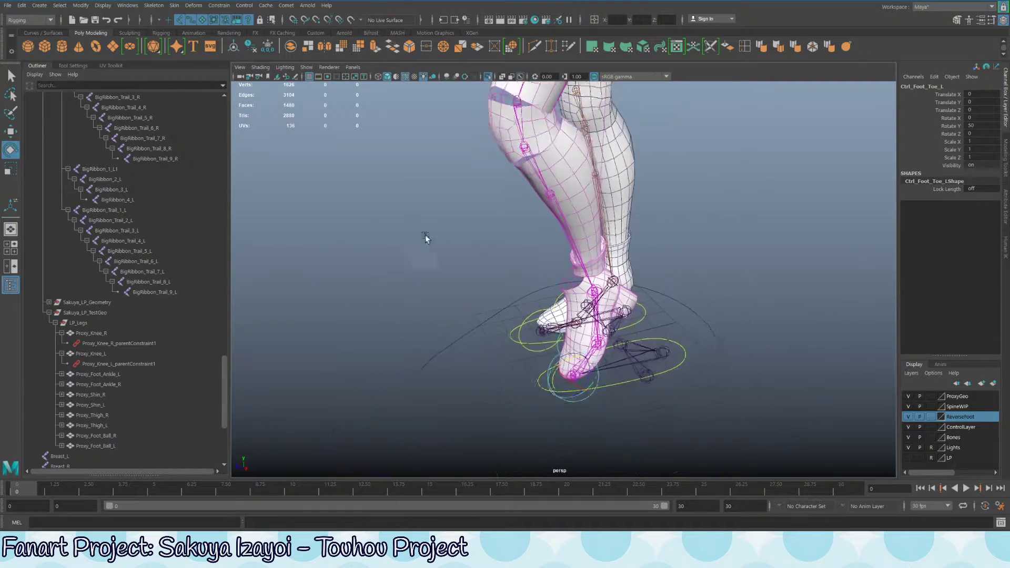
pyautogui.keyDown('alt'); pyautogui.moveTo(425, 234); pyautogui.dragTo(531, 292, button='right'); pyautogui.keyUp('alt')
pyautogui.keyDown('alt'); pyautogui.moveTo(531, 292); pyautogui.dragTo(583, 282); pyautogui.keyUp('alt')
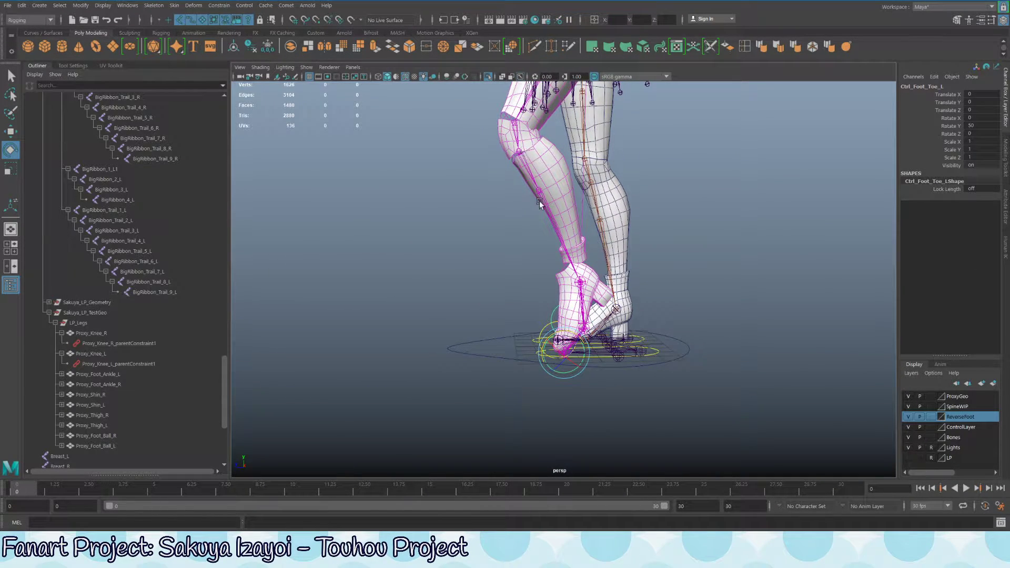
pyautogui.keyDown('alt'); pyautogui.moveTo(541, 204); pyautogui.dragTo(548, 238); pyautogui.keyUp('alt')
pyautogui.keyDown('alt'); pyautogui.moveTo(548, 238); pyautogui.dragTo(582, 306, button='right'); pyautogui.keyUp('alt')
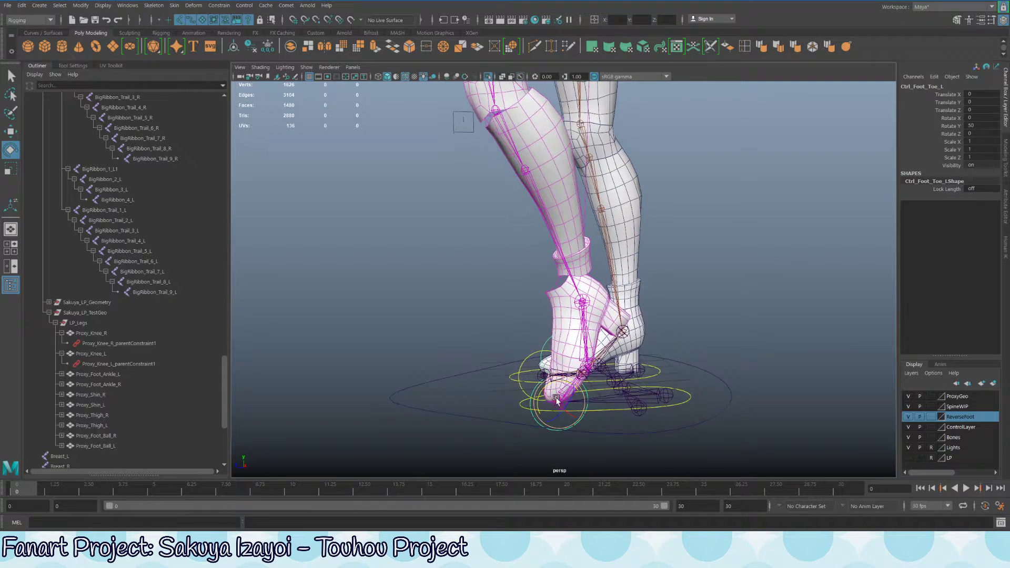
pyautogui.moveTo(557, 401)
pyautogui.keyDown('alt'); pyautogui.mouseDown()
pyautogui.moveTo(557, 387)
pyautogui.moveTo(569, 389)
pyautogui.mouseUp(); pyautogui.keyUp('alt')
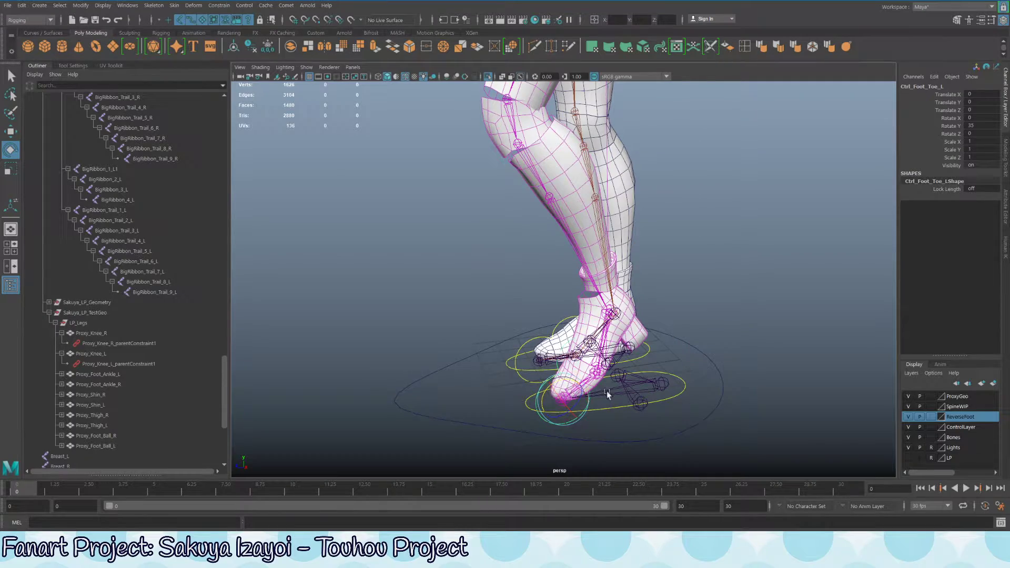
pyautogui.hotkey('ctrl', 'z')
pyautogui.hotkey('ctrl', 'z')
pyautogui.keyDown('alt'); pyautogui.moveTo(607, 393); pyautogui.dragTo(492, 367, button='middle'); pyautogui.keyUp('alt')
pyautogui.keyDown('alt'); pyautogui.moveTo(492, 368); pyautogui.dragTo(509, 289); pyautogui.keyUp('alt')
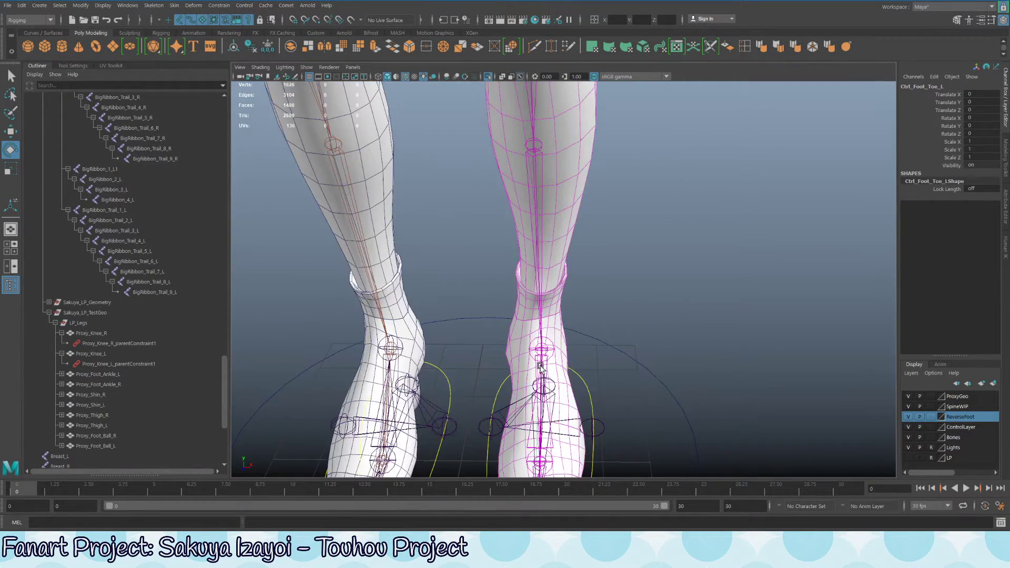
# Step: Select the left ball control Ctrl_Foot_Ball_L, try rotating it to lift the heel, and undo the rotation
pyautogui.click(488, 284)
pyautogui.click(487, 280)
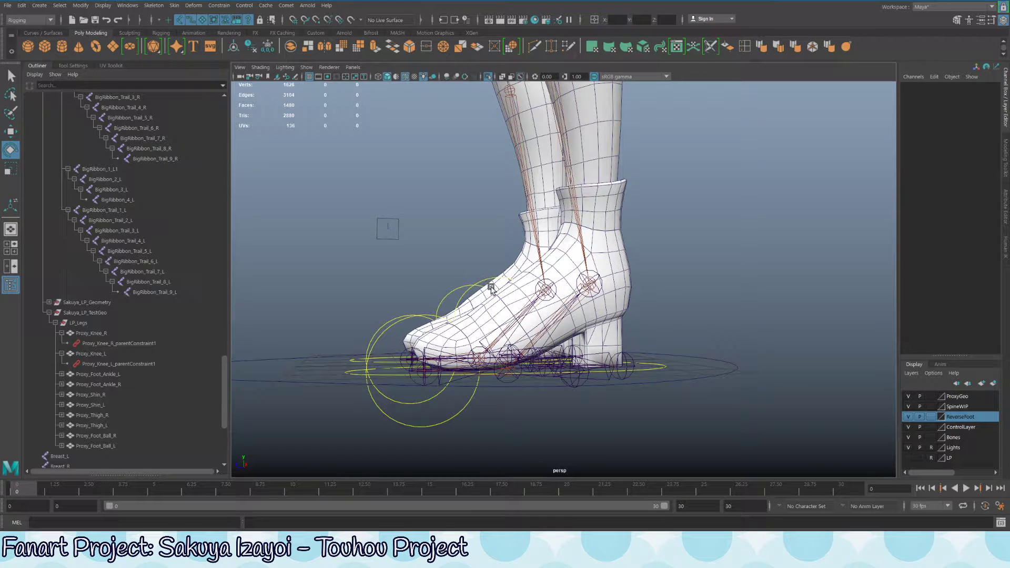
pyautogui.click(481, 288)
pyautogui.keyDown('alt'); pyautogui.moveTo(485, 284); pyautogui.dragTo(495, 317); pyautogui.keyUp('alt')
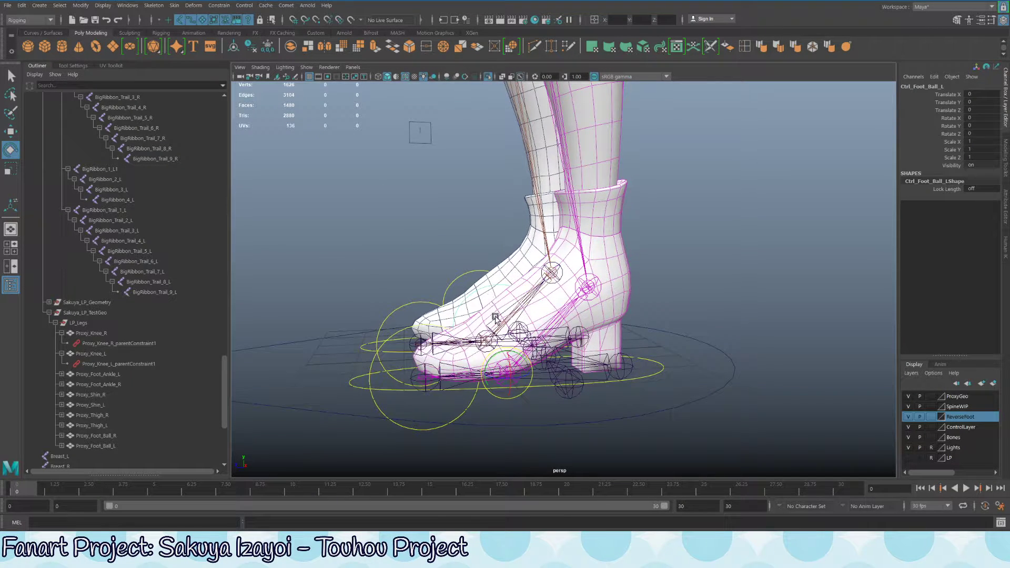
pyautogui.keyDown('alt'); pyautogui.moveTo(507, 357); pyautogui.dragTo(524, 285); pyautogui.keyUp('alt')
pyautogui.hotkey('ctrl', 'z')
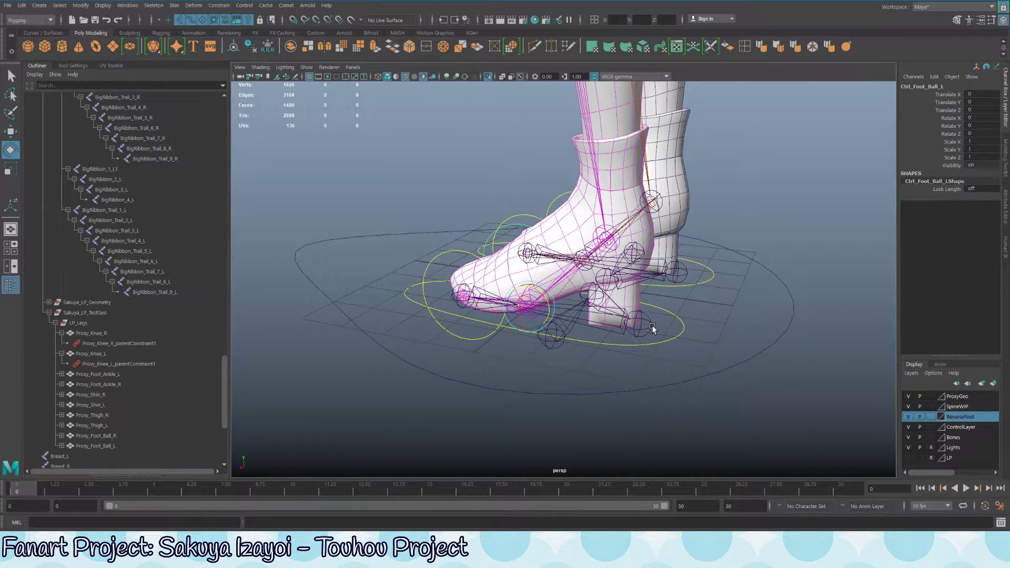
# Step: Select Ctrl_Foot_L, try out its Heel Rise attribute, and undo the change
pyautogui.click(650, 344)
pyautogui.keyDown('alt'); pyautogui.moveTo(650, 343); pyautogui.dragTo(733, 367); pyautogui.keyUp('alt')
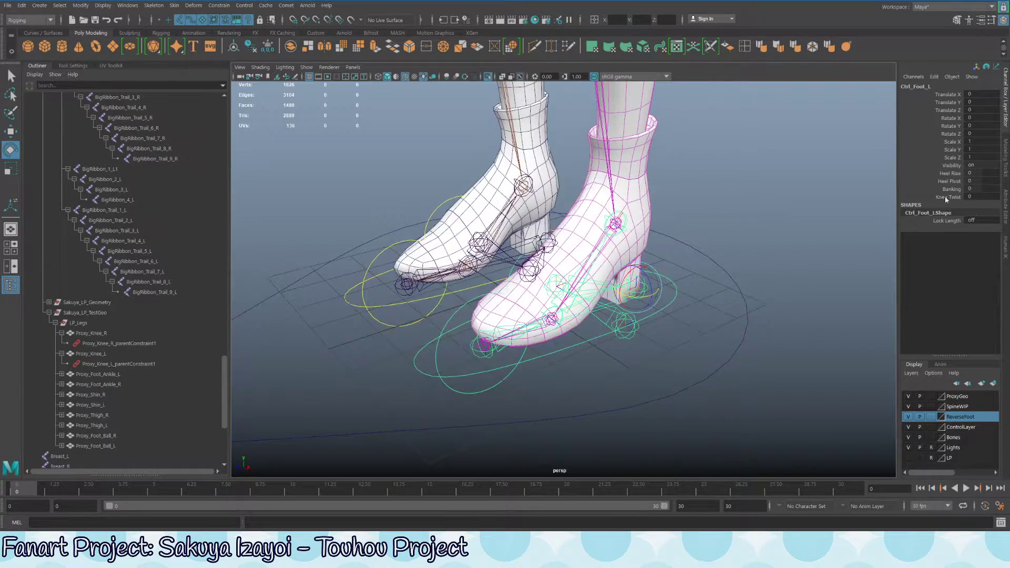
pyautogui.click(950, 173)
pyautogui.moveTo(642, 290); pyautogui.dragTo(667, 348, button='middle')
pyautogui.moveTo(548, 353); pyautogui.dragTo(755, 274, button='middle')
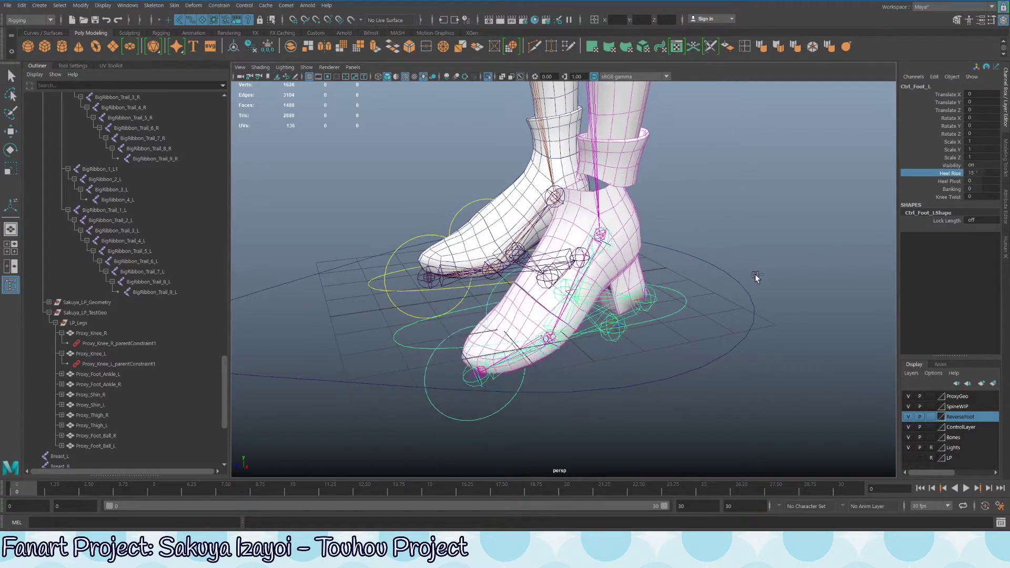
pyautogui.hotkey('ctrl', 'z')
# Step: Test Heel Pivot on Ctrl_Foot_L at about 54, inspect the turned foot, and undo the change
pyautogui.keyDown('alt'); pyautogui.moveTo(650, 290); pyautogui.dragTo(678, 357); pyautogui.keyUp('alt')
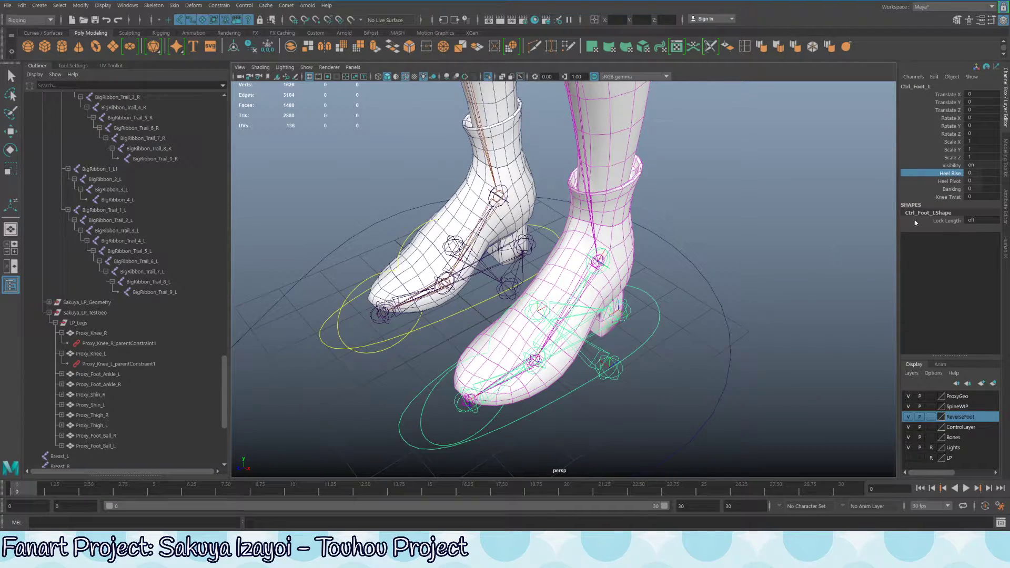
pyautogui.click(948, 181)
pyautogui.moveTo(741, 258); pyautogui.dragTo(902, 284, button='middle')
pyautogui.keyDown('alt'); pyautogui.moveTo(653, 300); pyautogui.dragTo(668, 279); pyautogui.keyUp('alt')
pyautogui.keyDown('alt'); pyautogui.moveTo(669, 279); pyautogui.dragTo(547, 258, button='middle'); pyautogui.keyUp('alt')
pyautogui.keyDown('alt'); pyautogui.moveTo(548, 258); pyautogui.dragTo(712, 333, button='right'); pyautogui.keyUp('alt')
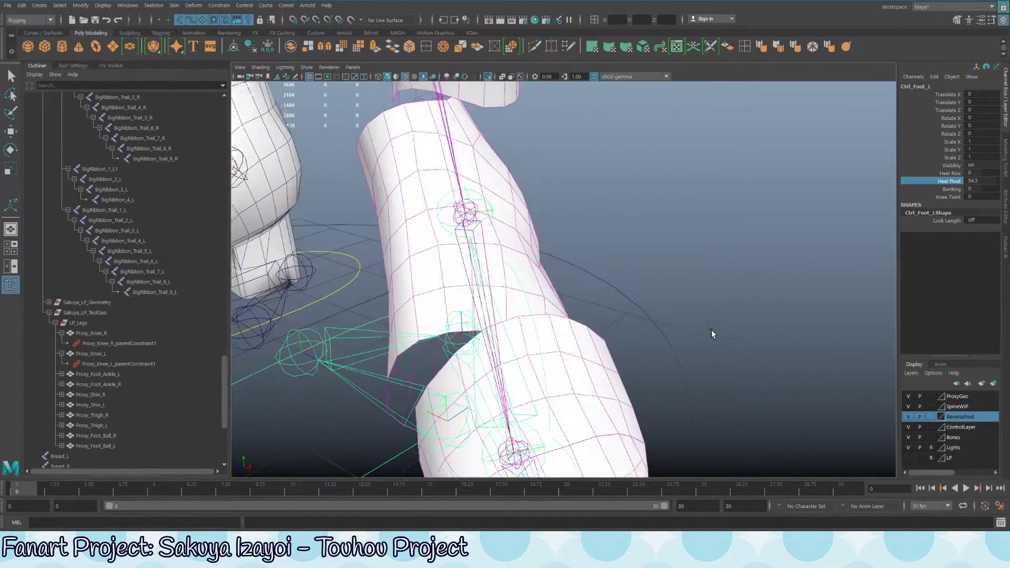
pyautogui.keyDown('alt'); pyautogui.moveTo(558, 310); pyautogui.dragTo(603, 273); pyautogui.keyUp('alt')
pyautogui.keyDown('alt'); pyautogui.moveTo(528, 270); pyautogui.dragTo(552, 233, button='right'); pyautogui.keyUp('alt')
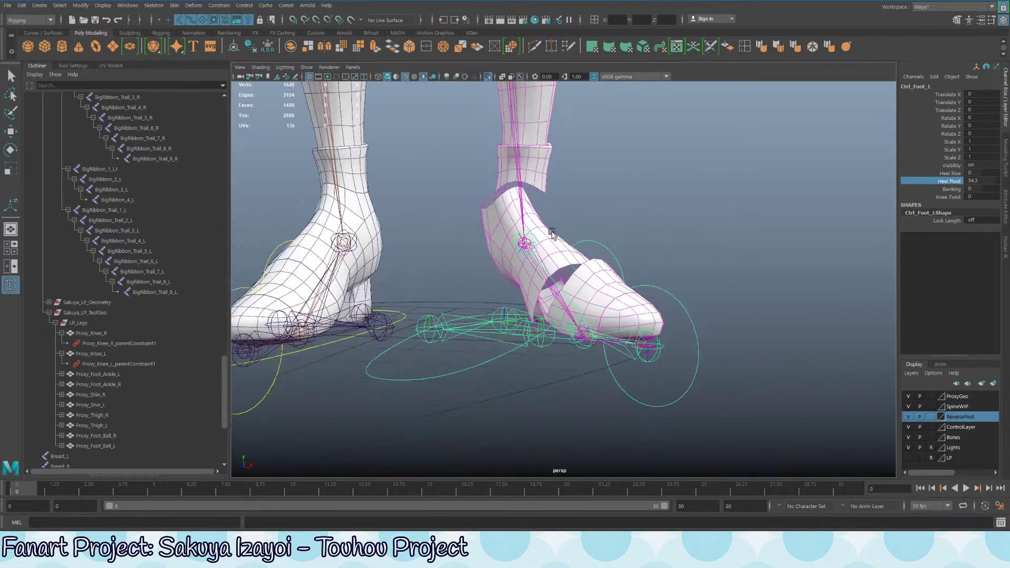
pyautogui.hotkey('ctrl', 'z')
pyautogui.hotkey('ctrl', 'z')
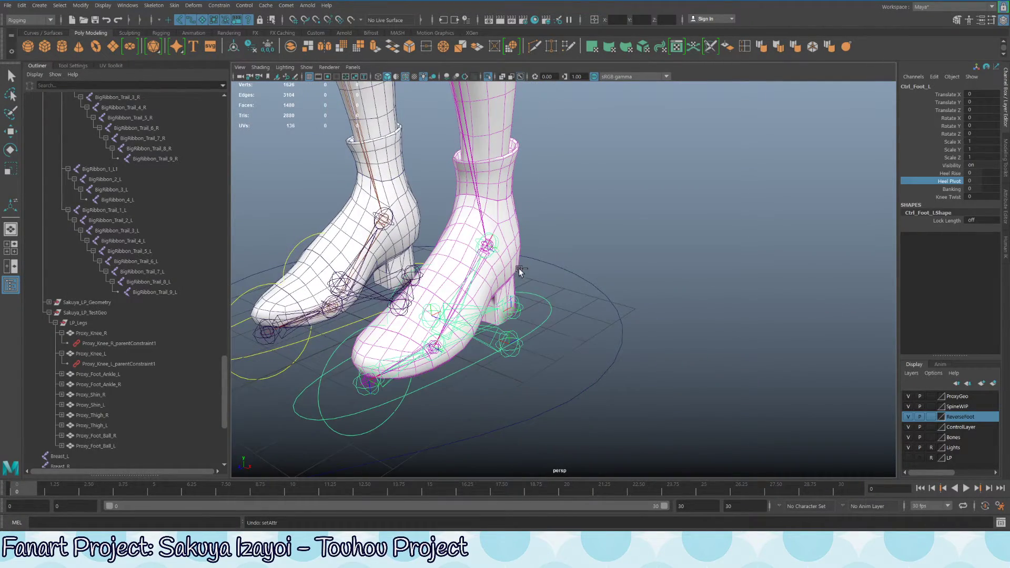
# Step: Inspect the left heel joints up close, swing the foot outward again with Heel Pivot, and undo the change
pyautogui.keyDown('alt'); pyautogui.moveTo(507, 306); pyautogui.dragTo(536, 314); pyautogui.keyUp('alt')
pyautogui.keyDown('alt'); pyautogui.moveTo(537, 262); pyautogui.dragTo(490, 251); pyautogui.keyUp('alt')
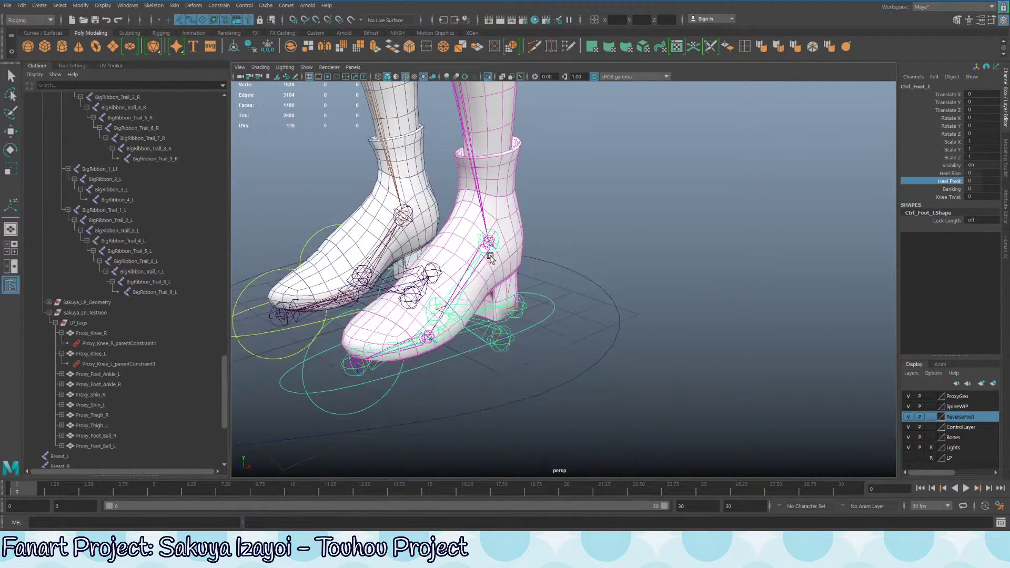
pyautogui.keyDown('alt'); pyautogui.moveTo(489, 251); pyautogui.dragTo(579, 258, button='middle'); pyautogui.keyUp('alt')
pyautogui.keyDown('alt'); pyautogui.moveTo(579, 258); pyautogui.dragTo(607, 270, button='right'); pyautogui.keyUp('alt')
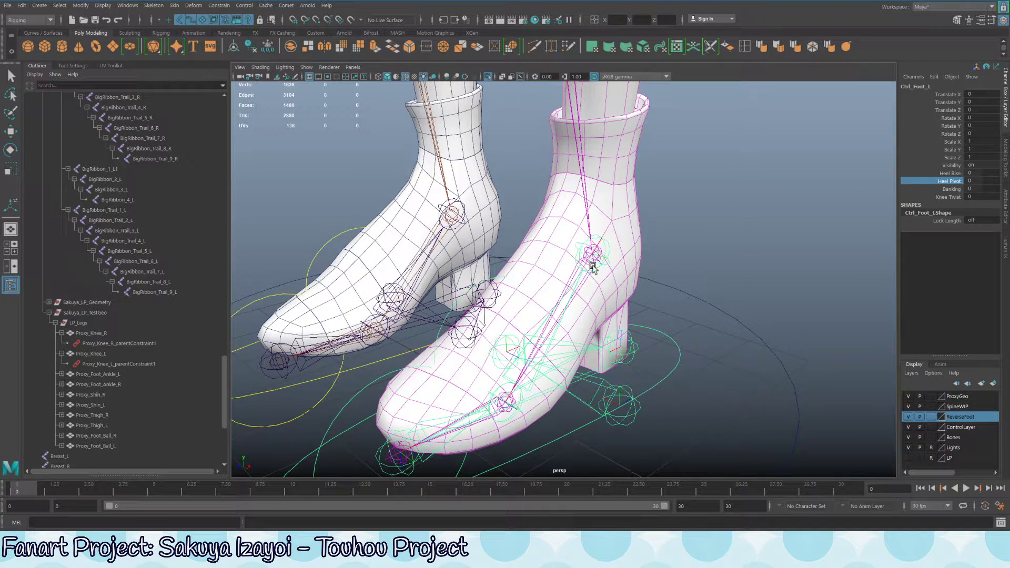
pyautogui.keyDown('alt'); pyautogui.moveTo(605, 289); pyautogui.dragTo(537, 276, button='right'); pyautogui.keyUp('alt')
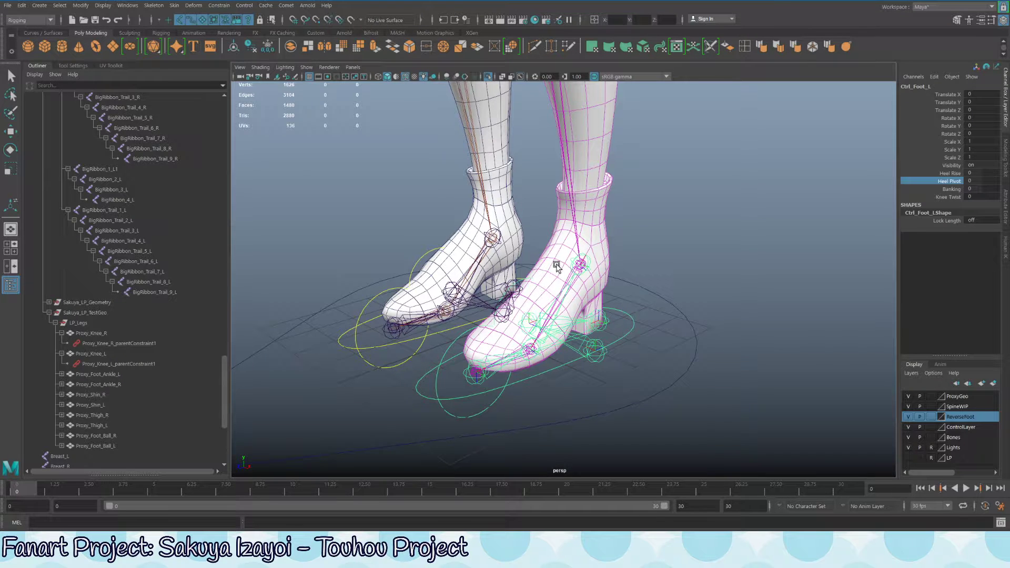
pyautogui.keyDown('alt'); pyautogui.moveTo(560, 378); pyautogui.dragTo(591, 304); pyautogui.keyUp('alt')
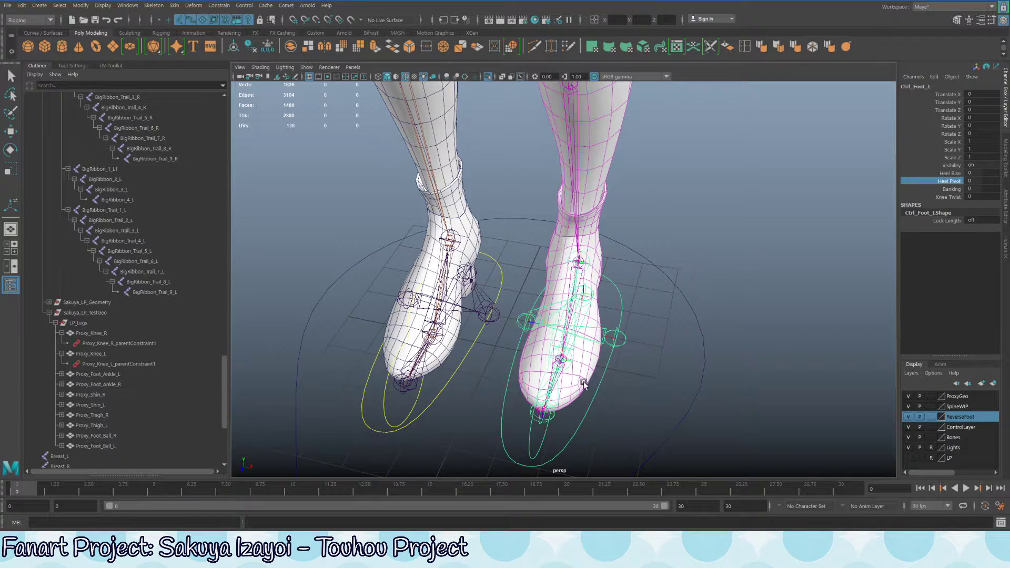
pyautogui.keyDown('alt'); pyautogui.moveTo(582, 316); pyautogui.dragTo(568, 296); pyautogui.keyUp('alt')
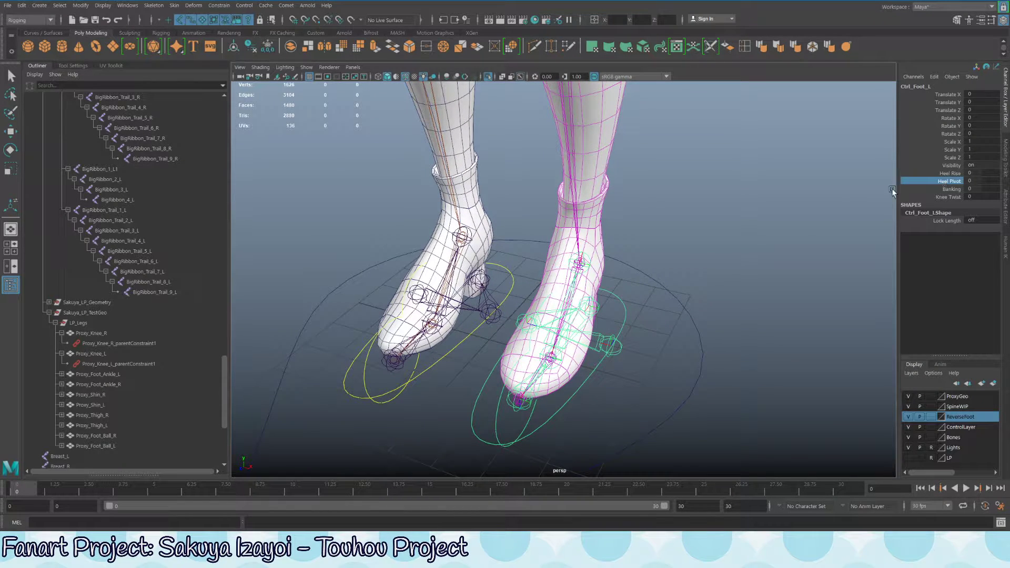
pyautogui.moveTo(721, 253); pyautogui.dragTo(928, 286, button='middle')
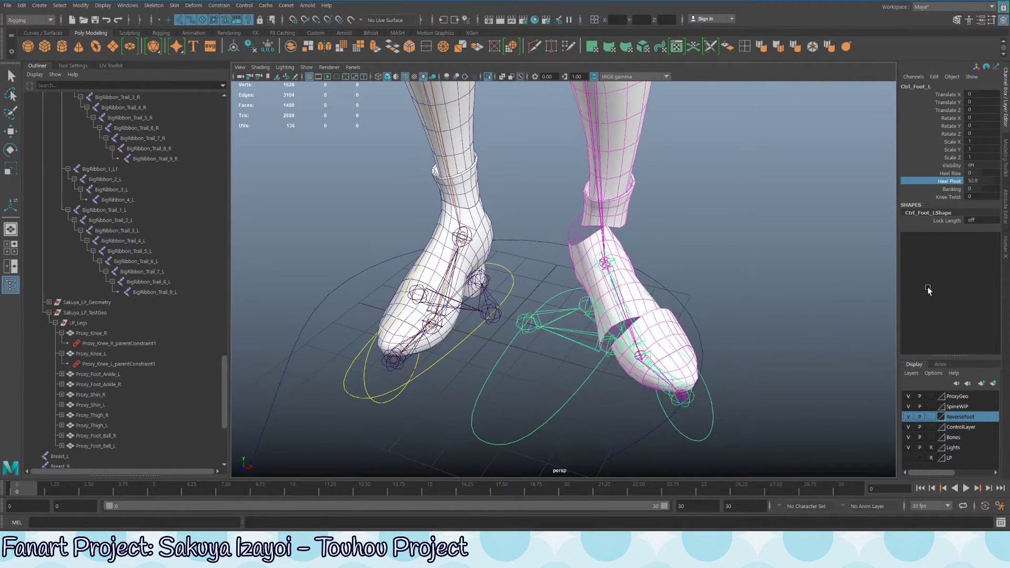
pyautogui.hotkey('ctrl', 'z')
# Step: Examine both legs in their neutral pose, from the feet out to the full character rig
pyautogui.keyDown('alt'); pyautogui.moveTo(657, 336); pyautogui.dragTo(609, 325); pyautogui.keyUp('alt')
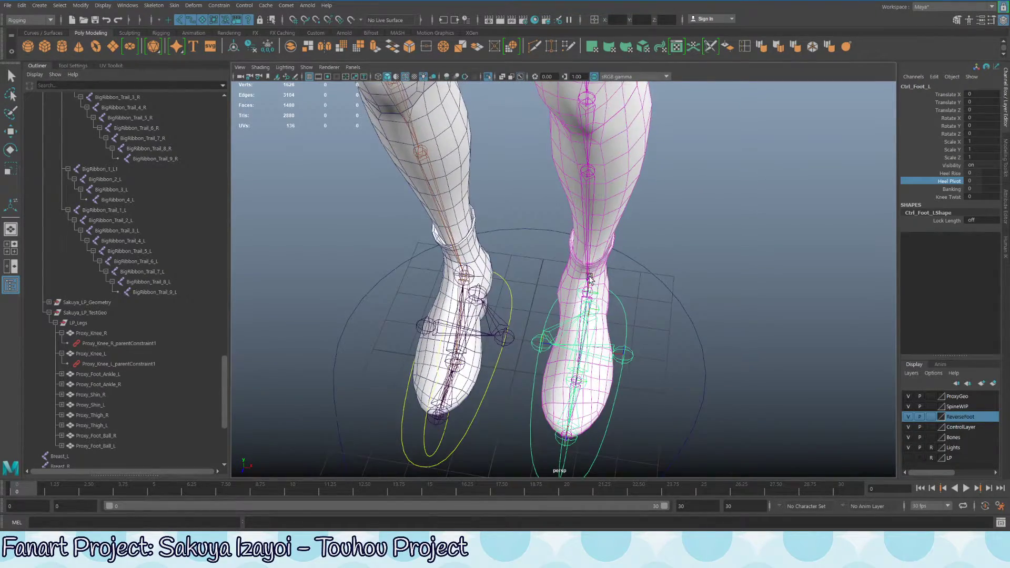
pyautogui.keyDown('alt'); pyautogui.moveTo(589, 279); pyautogui.dragTo(620, 314); pyautogui.keyUp('alt')
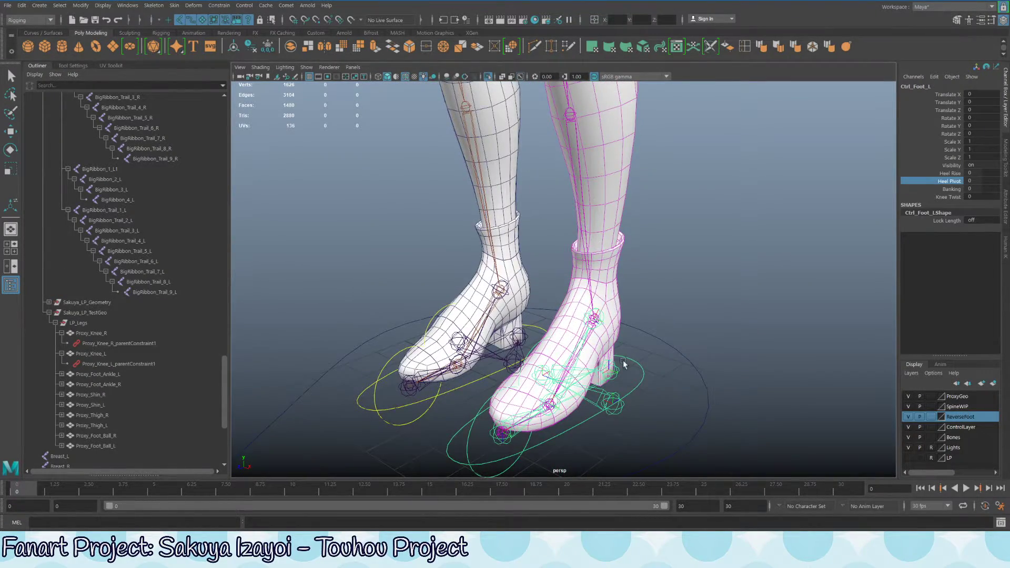
pyautogui.keyDown('alt'); pyautogui.moveTo(624, 363); pyautogui.dragTo(498, 242, button='right'); pyautogui.keyUp('alt')
pyautogui.keyDown('alt'); pyautogui.moveTo(499, 242); pyautogui.dragTo(503, 377, button='middle'); pyautogui.keyUp('alt')
pyautogui.keyDown('alt'); pyautogui.moveTo(503, 376); pyautogui.dragTo(487, 368, button='right'); pyautogui.keyUp('alt')
pyautogui.keyDown('alt'); pyautogui.moveTo(613, 369); pyautogui.dragTo(631, 345); pyautogui.keyUp('alt')
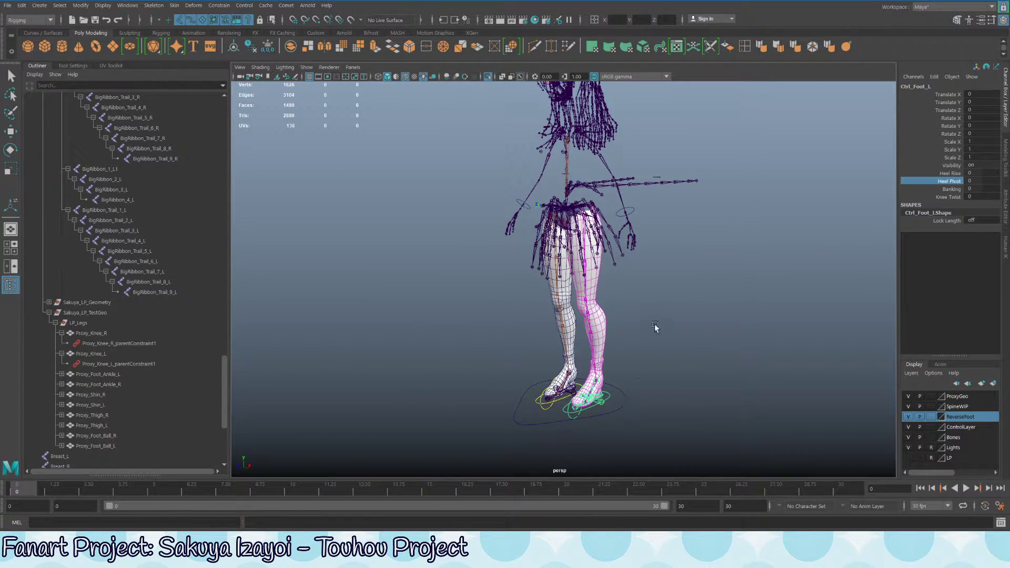
# Step: Inspect the left leg from thigh to foot and the reverse-foot joints of both feet up close
pyautogui.keyDown('alt'); pyautogui.moveTo(643, 324); pyautogui.dragTo(743, 368, button='right'); pyautogui.keyUp('alt')
pyautogui.keyDown('alt'); pyautogui.moveTo(744, 368); pyautogui.dragTo(598, 334); pyautogui.keyUp('alt')
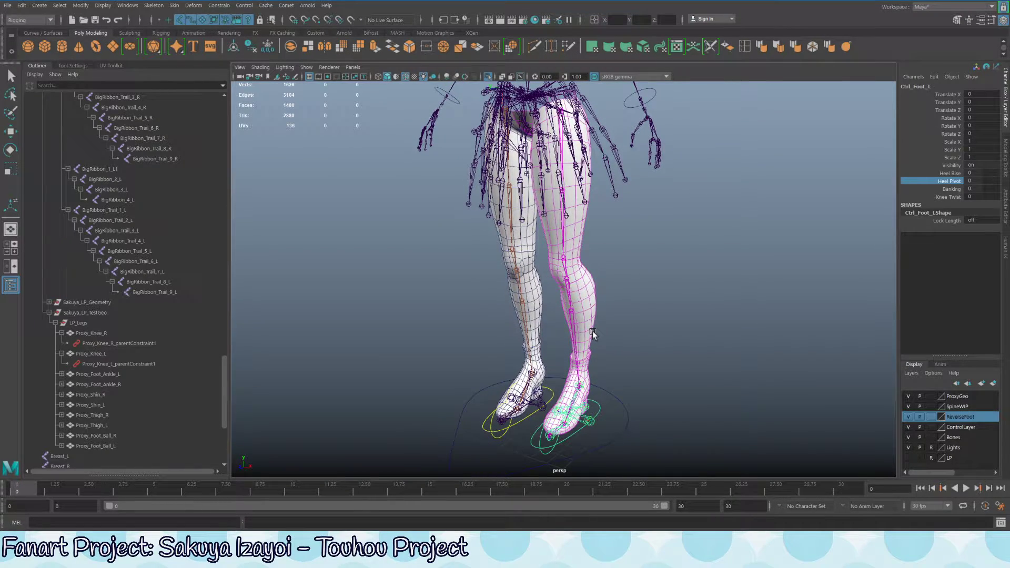
pyautogui.keyDown('alt'); pyautogui.moveTo(592, 332); pyautogui.dragTo(563, 204); pyautogui.keyUp('alt')
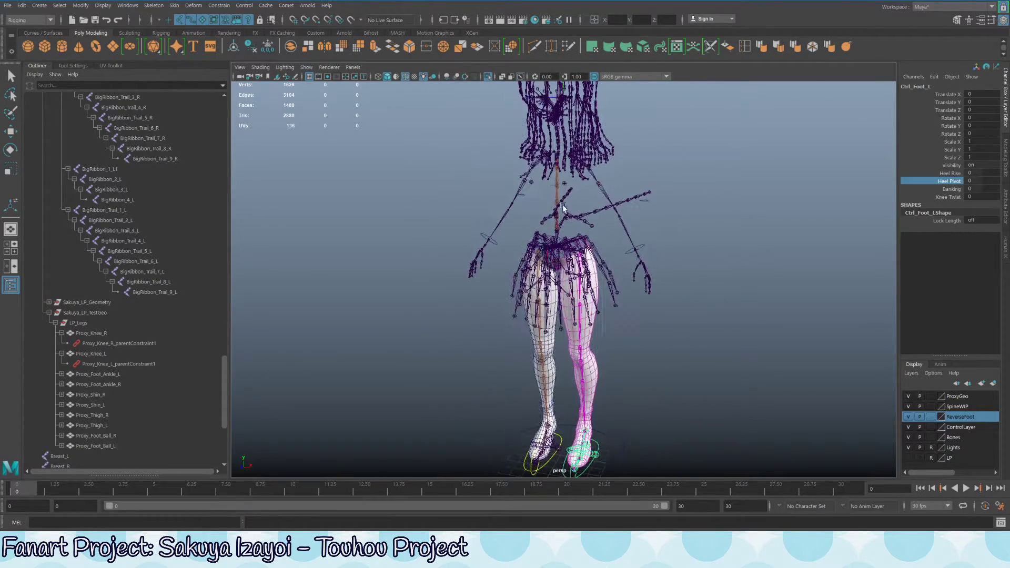
pyautogui.keyDown('alt'); pyautogui.moveTo(596, 167); pyautogui.dragTo(632, 240); pyautogui.keyUp('alt')
pyautogui.keyDown('alt'); pyautogui.moveTo(632, 239); pyautogui.dragTo(671, 318, button='right'); pyautogui.keyUp('alt')
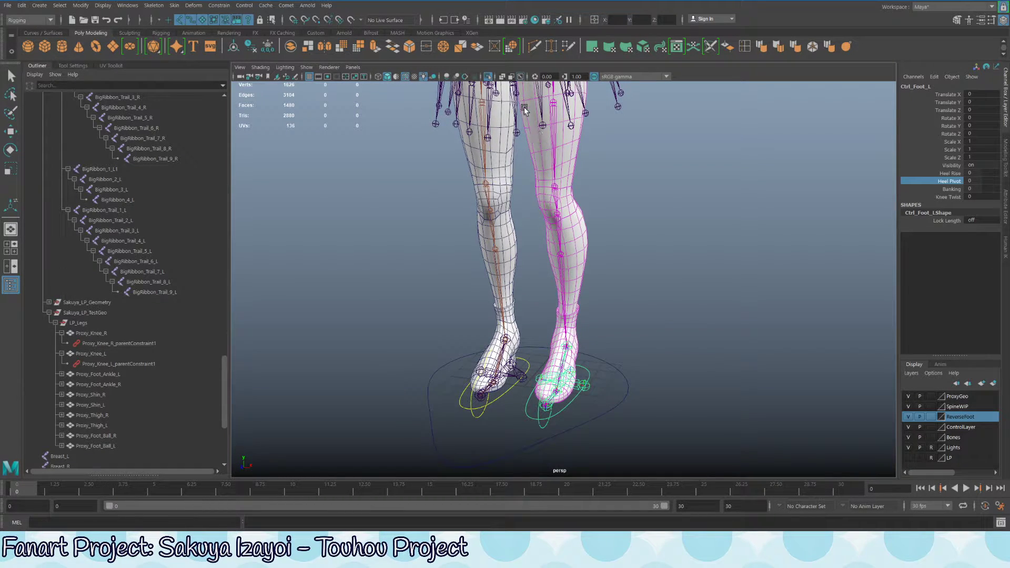
pyautogui.keyDown('alt'); pyautogui.moveTo(551, 357); pyautogui.dragTo(591, 260, button='right'); pyautogui.keyUp('alt')
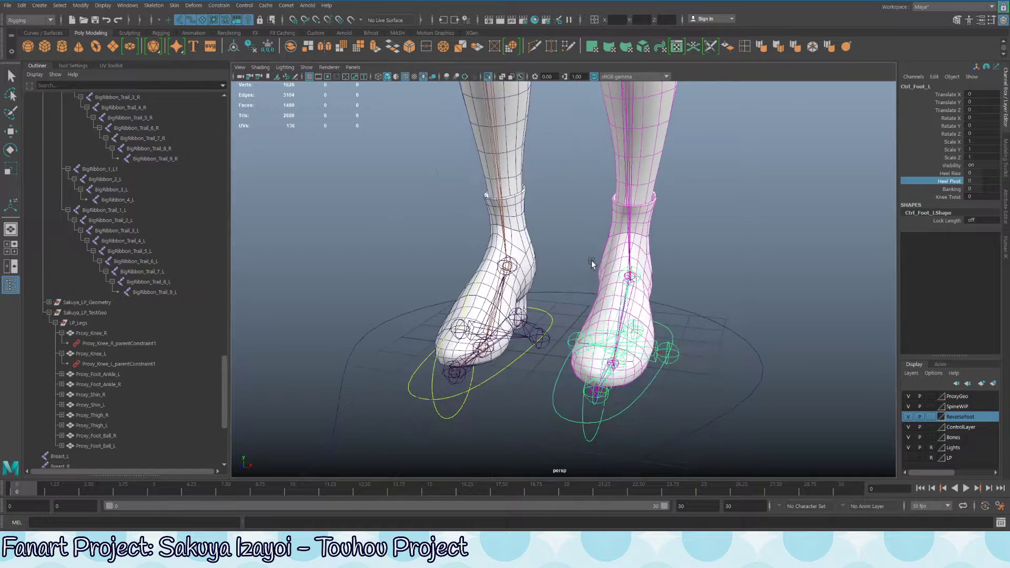
pyautogui.keyDown('alt'); pyautogui.moveTo(592, 260); pyautogui.dragTo(665, 327); pyautogui.keyUp('alt')
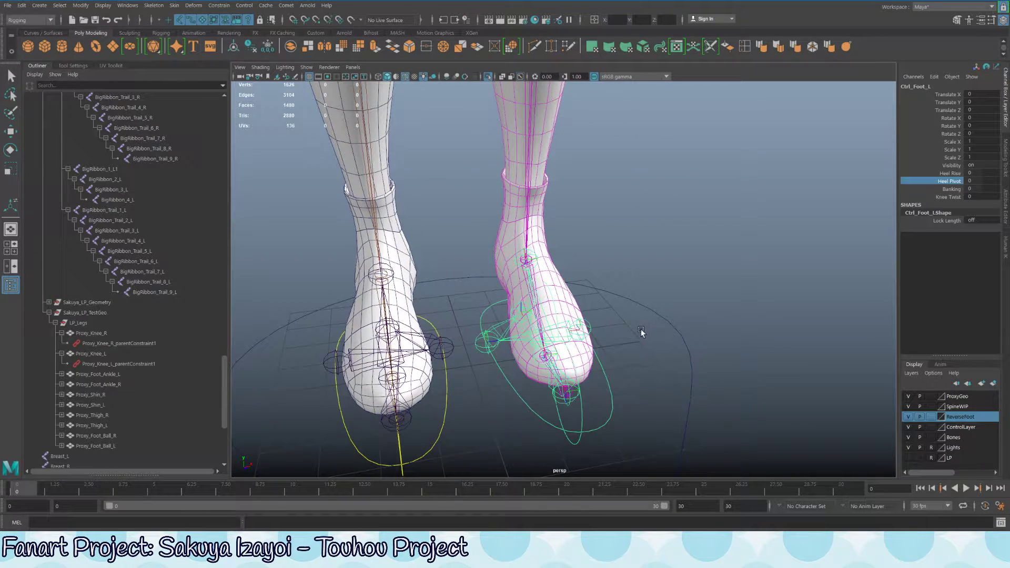
# Step: Test Banking on Ctrl_Foot_L at about 74, inspect the tilted foot from the front and side, and undo the change
pyautogui.click(952, 189)
pyautogui.moveTo(719, 270); pyautogui.dragTo(647, 271, button='middle')
pyautogui.moveTo(392, 364); pyautogui.dragTo(1007, 302, button='middle')
pyautogui.keyDown('alt'); pyautogui.moveTo(753, 310); pyautogui.dragTo(701, 322); pyautogui.keyUp('alt')
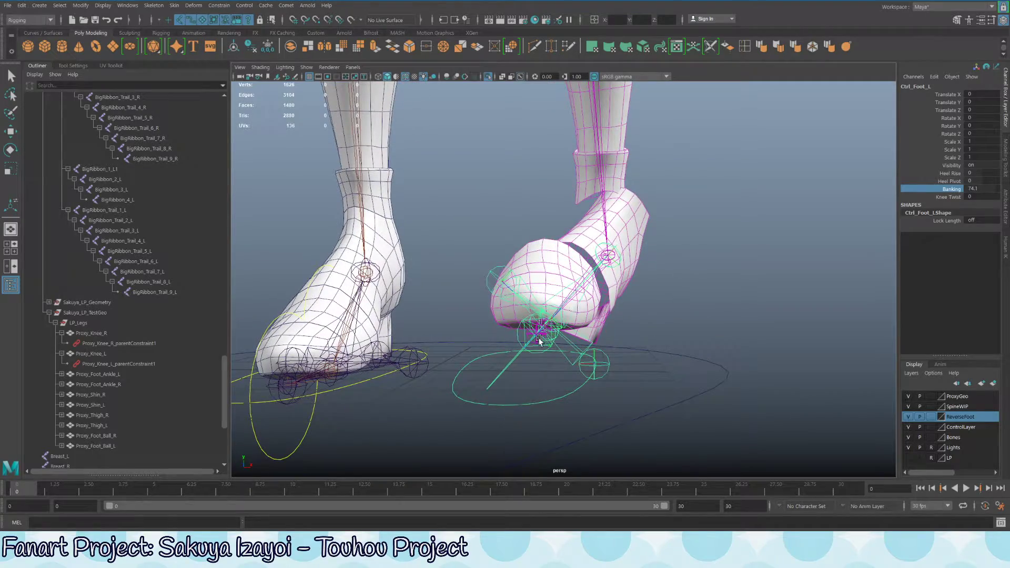
pyautogui.keyDown('alt'); pyautogui.moveTo(540, 341); pyautogui.dragTo(547, 308); pyautogui.keyUp('alt')
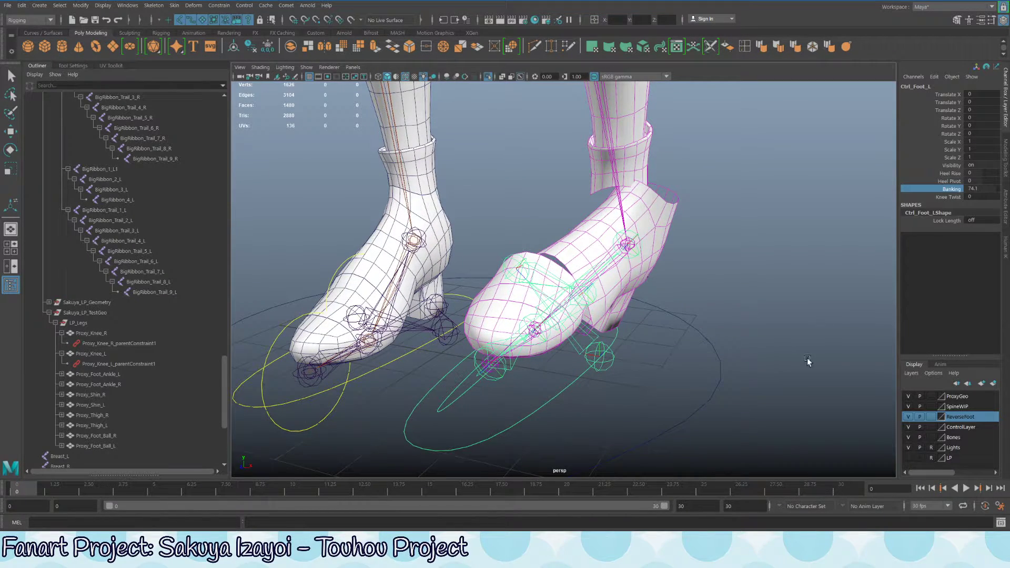
pyautogui.hotkey('ctrl', 'z')
# Step: Try out raising the left foot behind the body by moving Ctrl_Foot_L to 85.705 in Translate Y and -45.655 in Translate Z
pyautogui.keyDown('alt'); pyautogui.moveTo(697, 349); pyautogui.dragTo(630, 310); pyautogui.keyUp('alt')
pyautogui.keyDown('alt'); pyautogui.moveTo(559, 315); pyautogui.dragTo(478, 388); pyautogui.keyUp('alt')
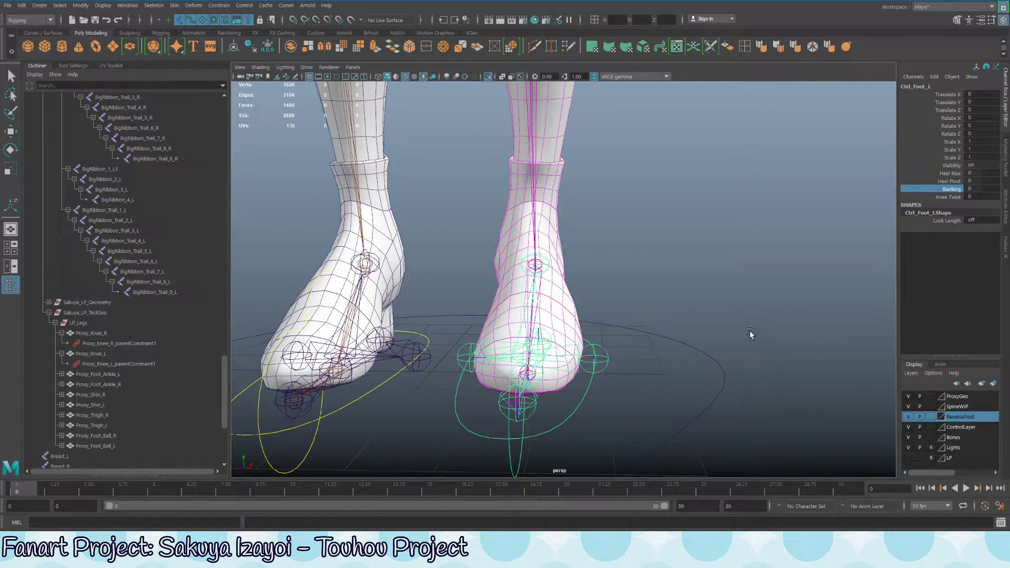
pyautogui.keyDown('alt'); pyautogui.moveTo(400, 257); pyautogui.dragTo(497, 254); pyautogui.keyUp('alt')
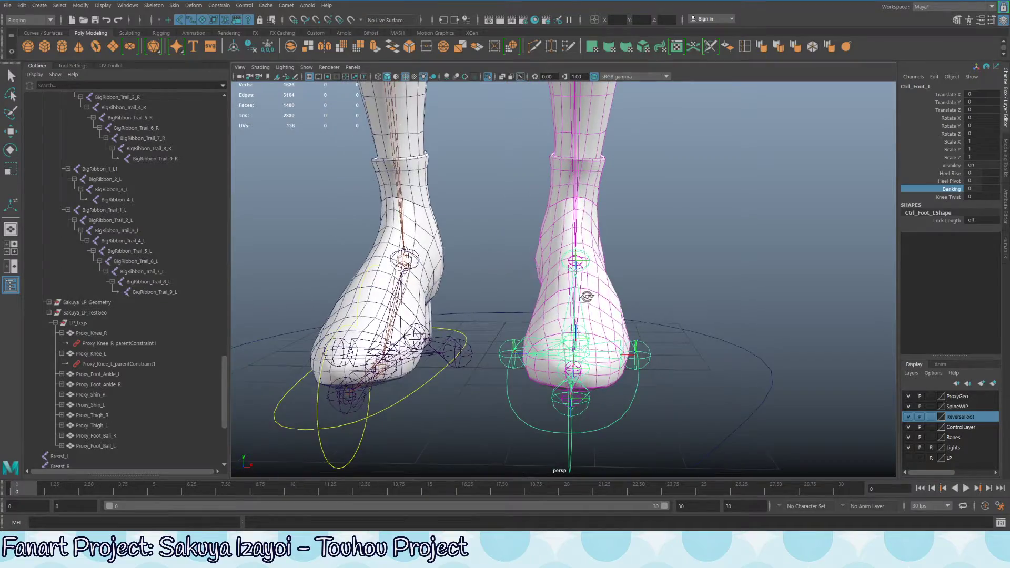
pyautogui.keyDown('alt'); pyautogui.moveTo(588, 297); pyautogui.dragTo(526, 307); pyautogui.keyUp('alt')
pyautogui.click(552, 363)
pyautogui.keyDown('alt'); pyautogui.moveTo(553, 364); pyautogui.dragTo(496, 279, button='right'); pyautogui.keyUp('alt')
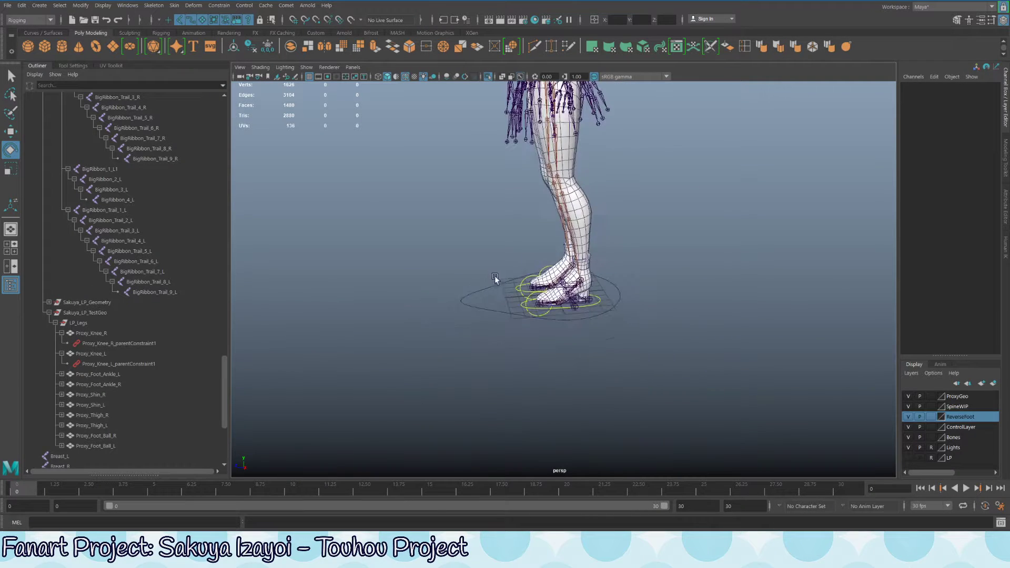
pyautogui.keyDown('alt'); pyautogui.moveTo(496, 279); pyautogui.dragTo(514, 367, button='middle'); pyautogui.keyUp('alt')
pyautogui.press('w')
pyautogui.keyDown('alt'); pyautogui.moveTo(515, 367); pyautogui.dragTo(718, 174); pyautogui.keyUp('alt')
pyautogui.click(657, 437)
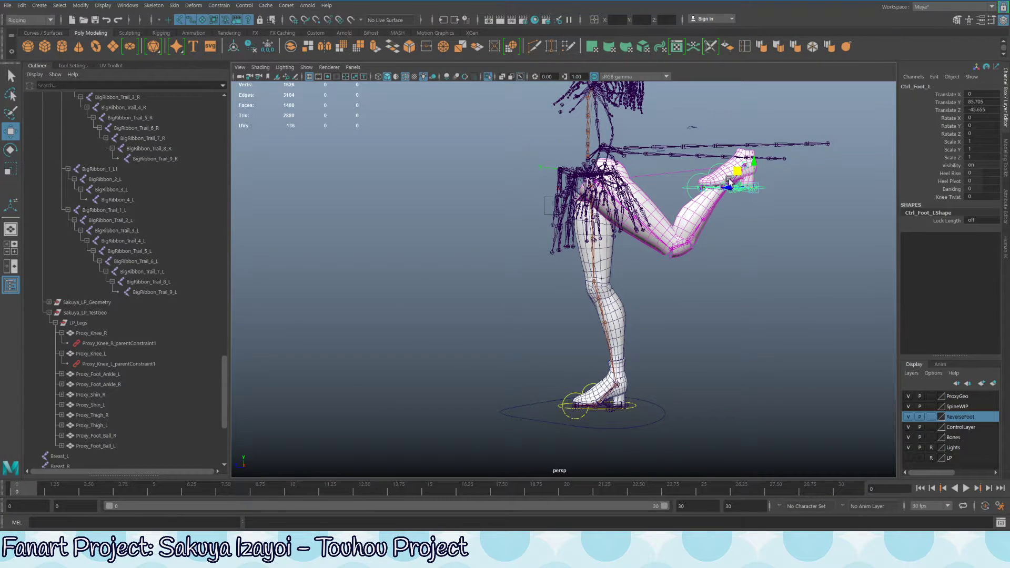
# Step: Rotate the raised left foot to 120 in X, inspect the bent leg, and undo the rotation and the last move
pyautogui.keyDown('alt'); pyautogui.moveTo(730, 182); pyautogui.dragTo(589, 227, button='middle'); pyautogui.keyUp('alt')
pyautogui.keyDown('alt'); pyautogui.moveTo(529, 204); pyautogui.dragTo(537, 213, button='middle'); pyautogui.keyUp('alt')
pyautogui.press('e')
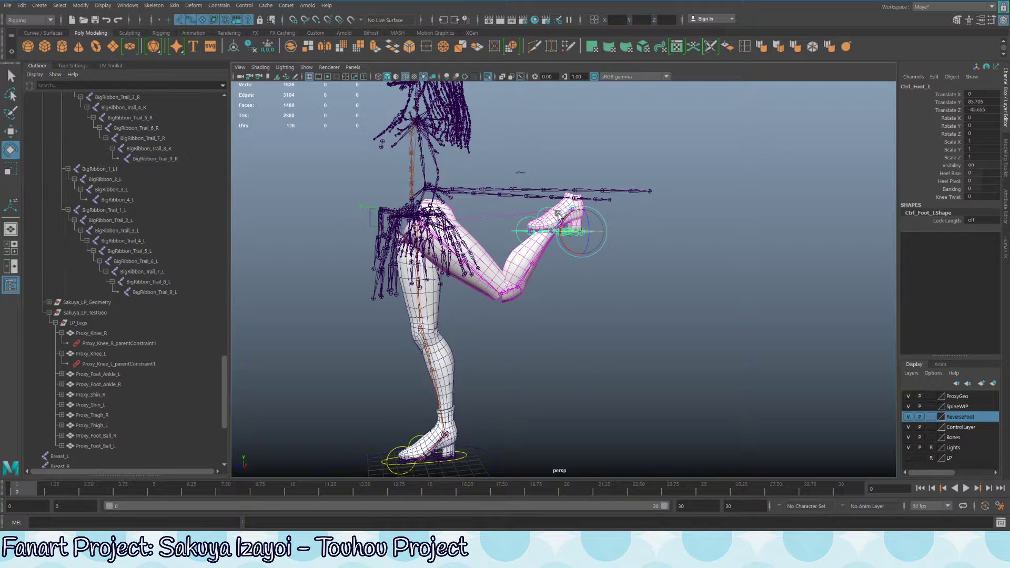
pyautogui.moveTo(579, 247); pyautogui.dragTo(529, 275)
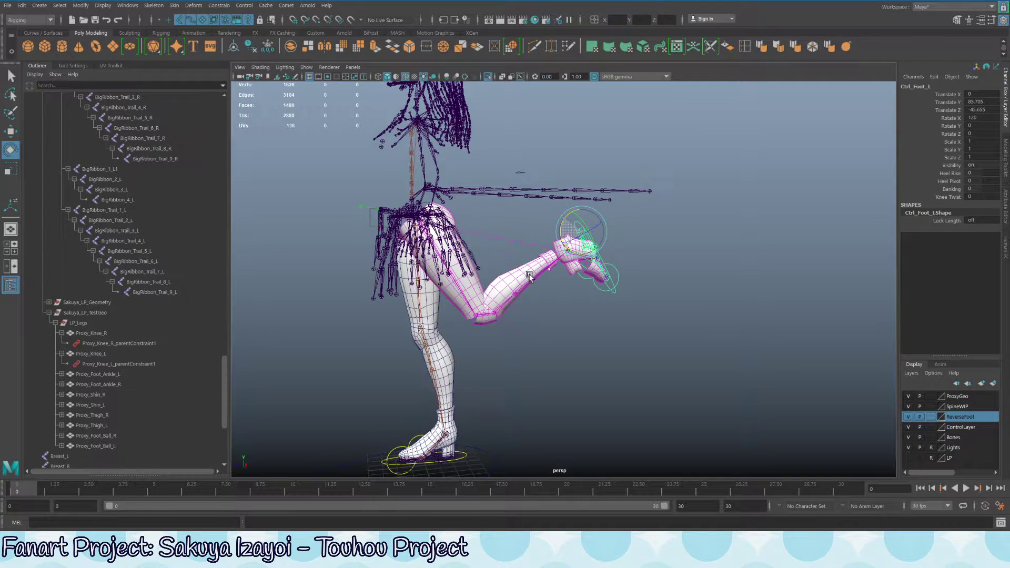
pyautogui.scroll(5, 579, 230)
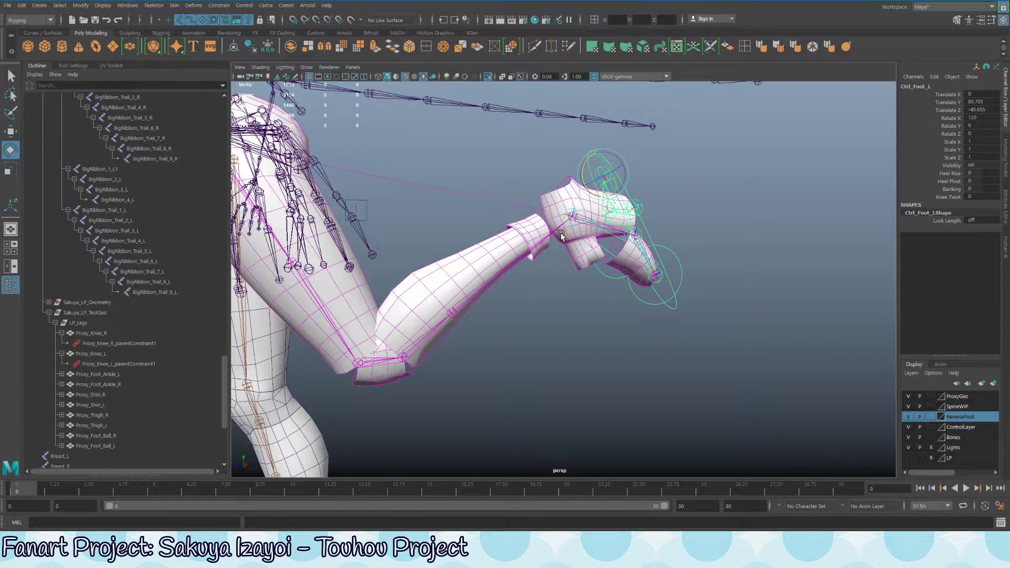
pyautogui.hotkey('ctrl', 'z')
pyautogui.hotkey('ctrl', 'z')
# Step: Rotate Ctrl_Foot_L to 55 in X with the knee raised in front, and undo back to the neutral stance
pyautogui.keyDown('alt'); pyautogui.moveTo(559, 246); pyautogui.dragTo(452, 315, button='right'); pyautogui.keyUp('alt')
pyautogui.keyDown('alt'); pyautogui.moveTo(453, 316); pyautogui.dragTo(553, 244, button='middle'); pyautogui.keyUp('alt')
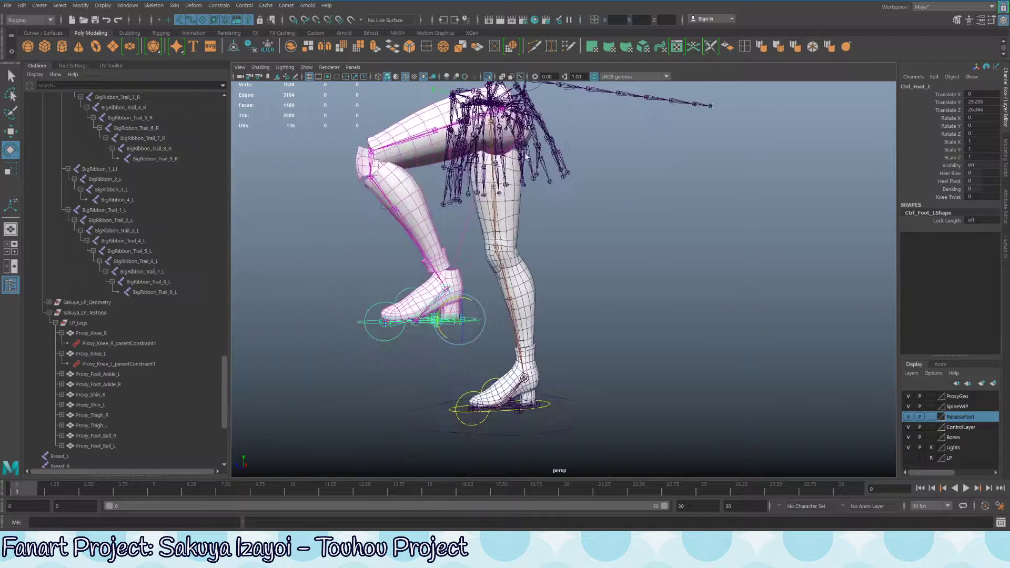
pyautogui.keyDown('alt'); pyautogui.moveTo(553, 243); pyautogui.dragTo(481, 246, button='right'); pyautogui.keyUp('alt')
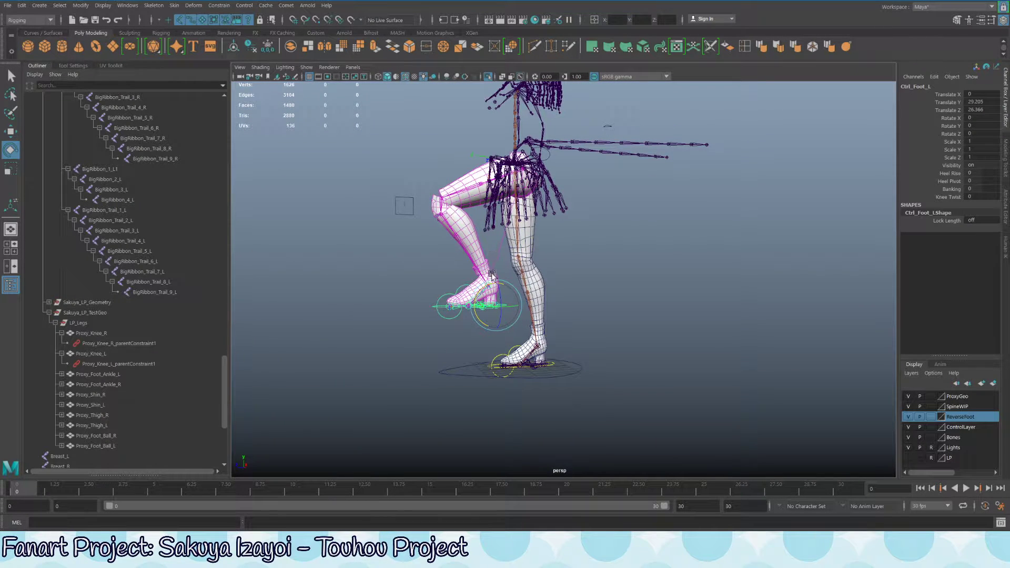
pyautogui.moveTo(485, 289); pyautogui.dragTo(473, 308)
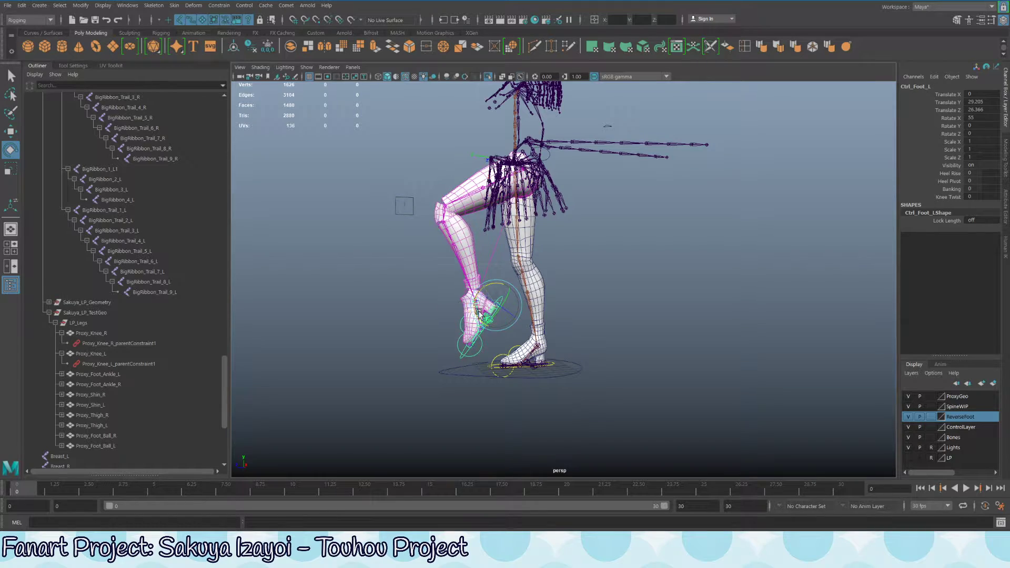
pyautogui.press('w')
pyautogui.hotkey('ctrl', 'z')
pyautogui.hotkey('ctrl', 'z')
pyautogui.hotkey('ctrl', 'z')
pyautogui.hotkey('ctrl', 'z')
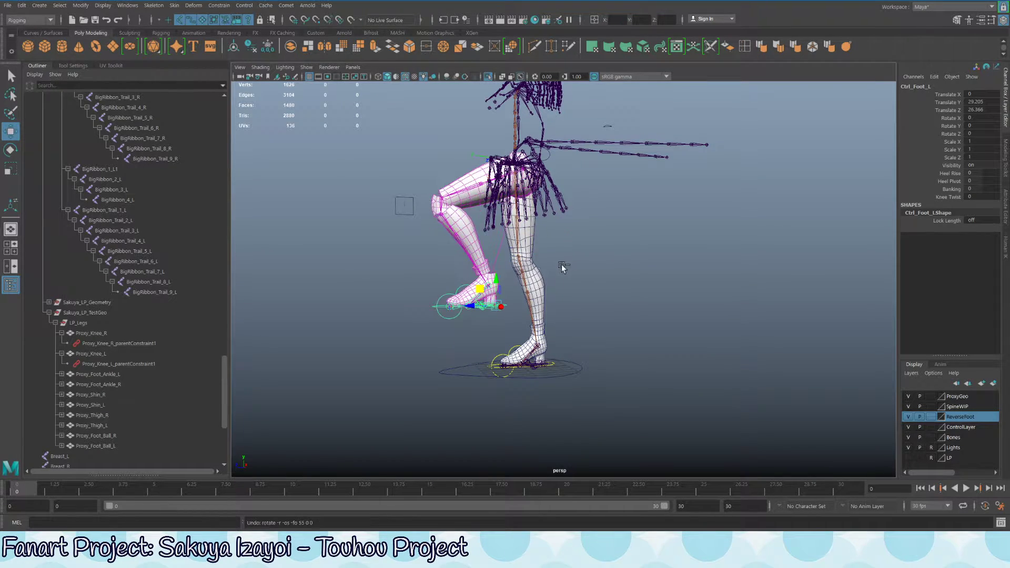
# Step: Collapse the Skeleton group in the Outliner and expand the whole Control hierarchy down to the foot controls
pyautogui.keyDown('alt'); pyautogui.moveTo(545, 281); pyautogui.dragTo(566, 308); pyautogui.keyUp('alt')
pyautogui.keyDown('alt'); pyautogui.moveTo(566, 308); pyautogui.dragTo(589, 349, button='right'); pyautogui.keyUp('alt')
pyautogui.keyDown('alt'); pyautogui.moveTo(589, 349); pyautogui.dragTo(544, 281, button='middle'); pyautogui.keyUp('alt')
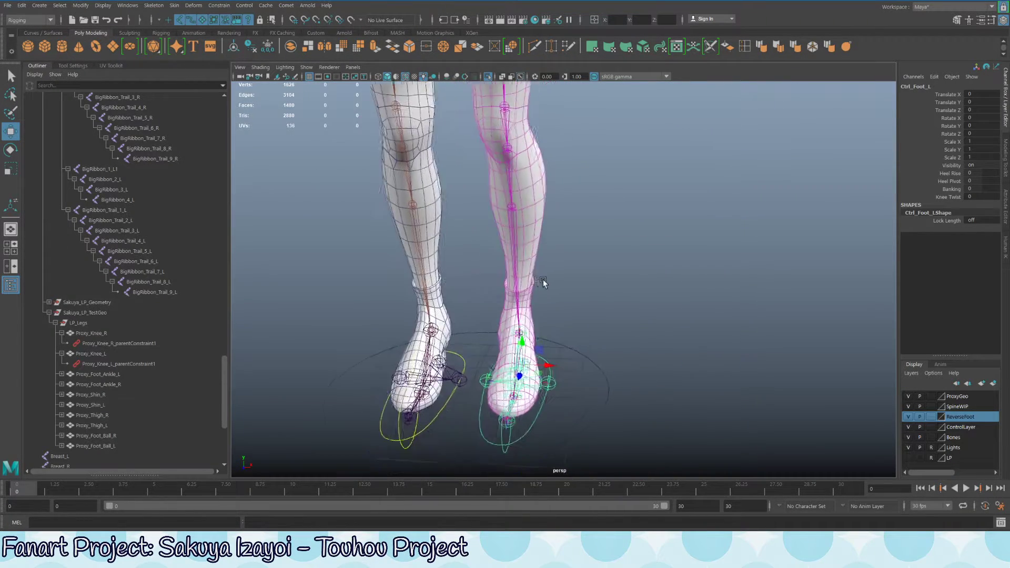
pyautogui.keyDown('alt'); pyautogui.moveTo(544, 281); pyautogui.dragTo(496, 325); pyautogui.keyUp('alt')
pyautogui.press('q')
pyautogui.press('w')
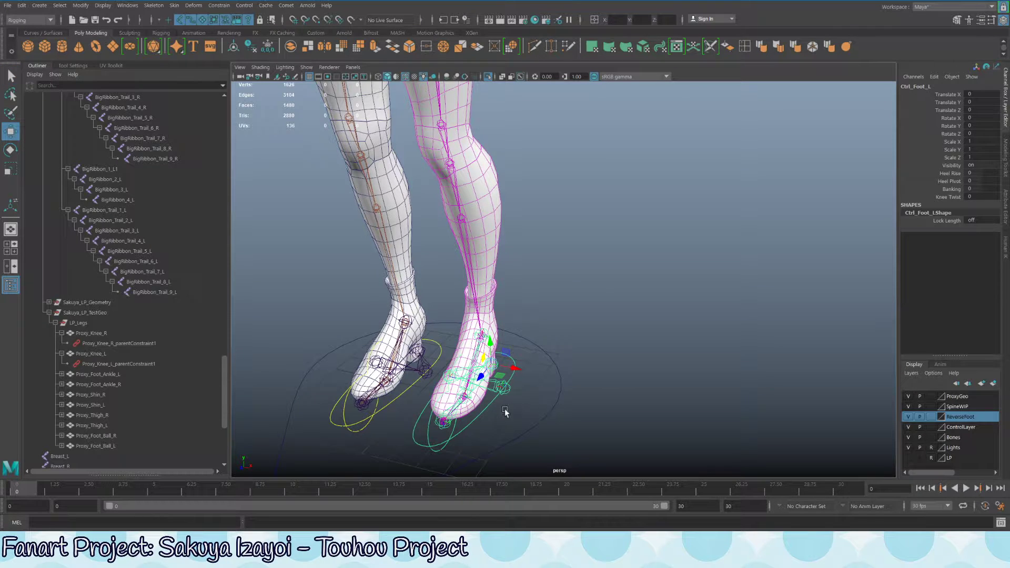
pyautogui.scroll(15, 210, 325)
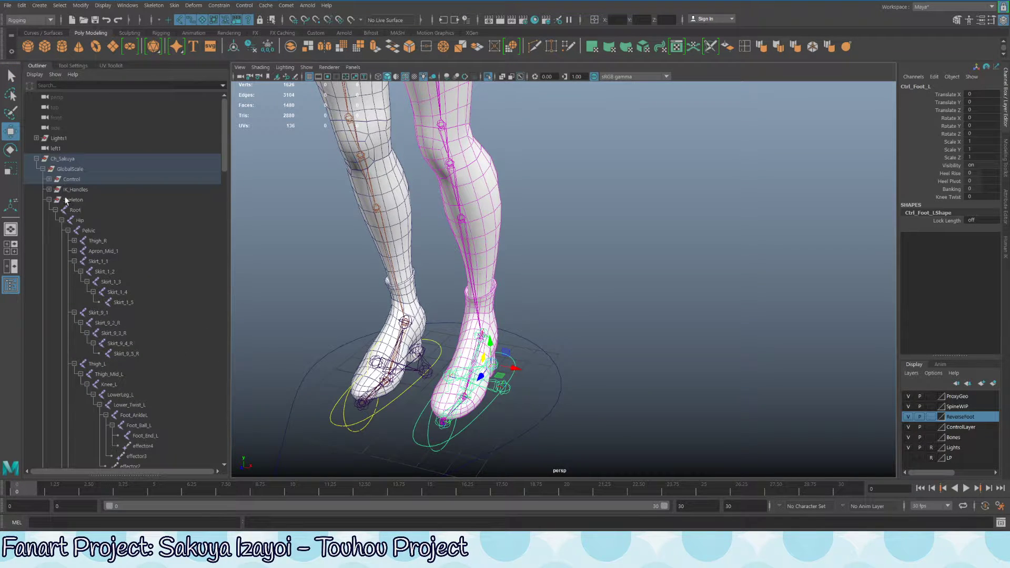
pyautogui.click(49, 200)
pyautogui.scroll(-3, 71, 268)
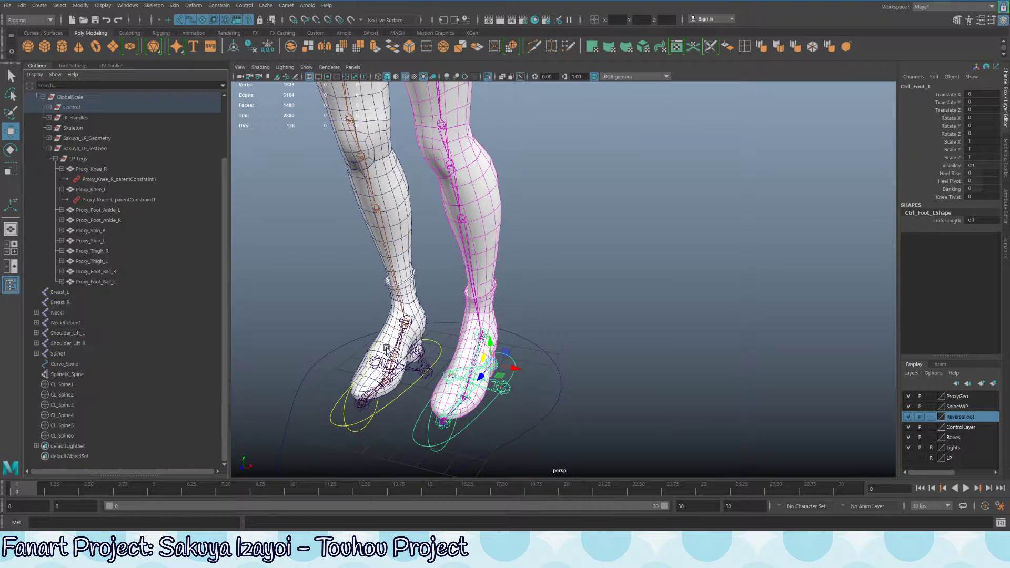
pyautogui.keyDown('shift'); pyautogui.click(49, 107); pyautogui.keyUp('shift')
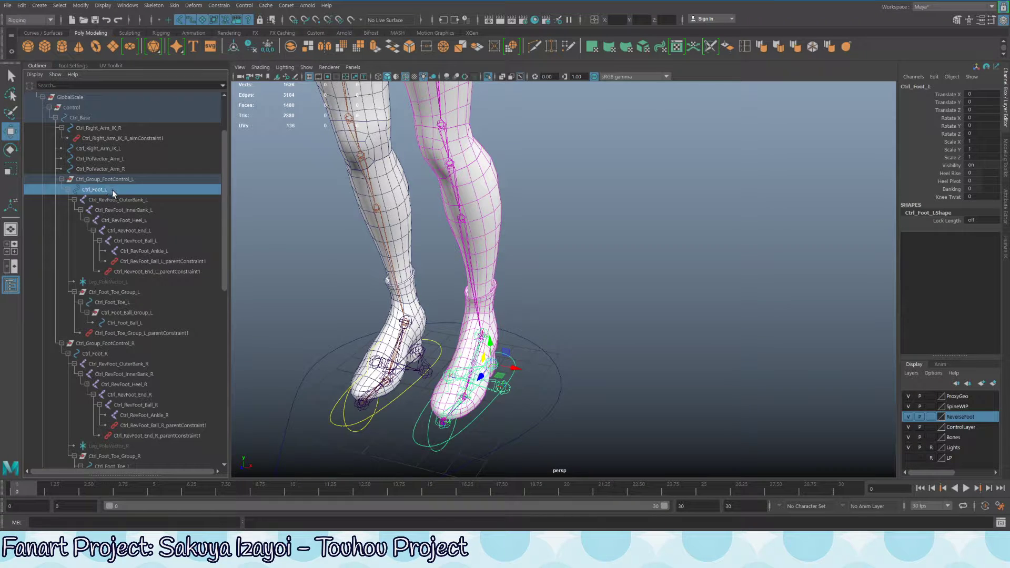
# Step: Select Leg_PoleVector_L and examine the locator's position relative to the left knee and foot
pyautogui.keyDown('alt'); pyautogui.moveTo(517, 285); pyautogui.dragTo(402, 254); pyautogui.keyUp('alt')
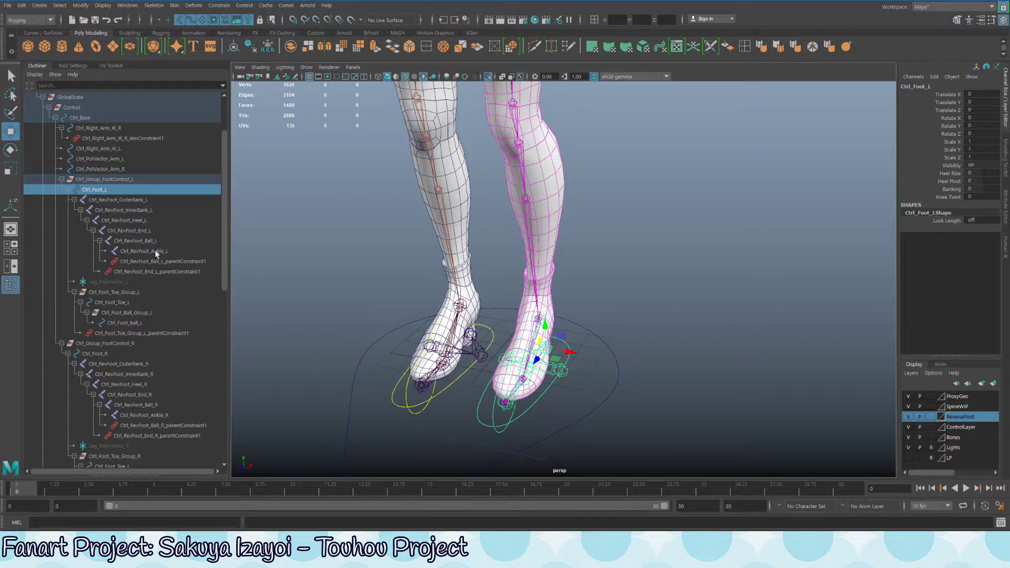
pyautogui.click(124, 280)
pyautogui.keyDown('alt'); pyautogui.moveTo(662, 337); pyautogui.dragTo(519, 287, button='middle'); pyautogui.keyUp('alt')
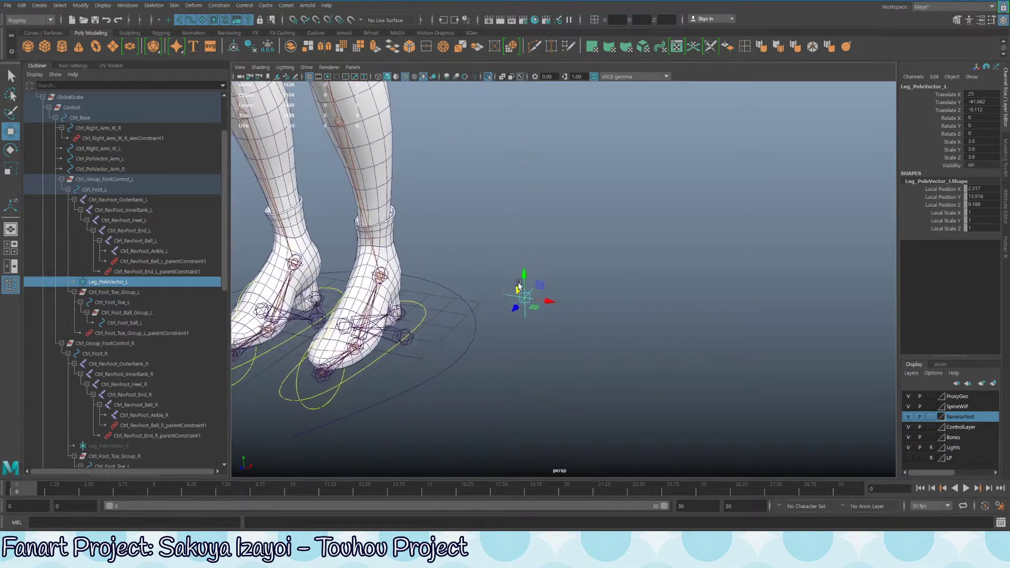
pyautogui.keyDown('alt'); pyautogui.moveTo(518, 287); pyautogui.dragTo(673, 300); pyautogui.keyUp('alt')
pyautogui.keyDown('alt'); pyautogui.moveTo(744, 335); pyautogui.dragTo(593, 276); pyautogui.keyUp('alt')
pyautogui.keyDown('alt'); pyautogui.moveTo(463, 240); pyautogui.dragTo(405, 310); pyautogui.keyUp('alt')
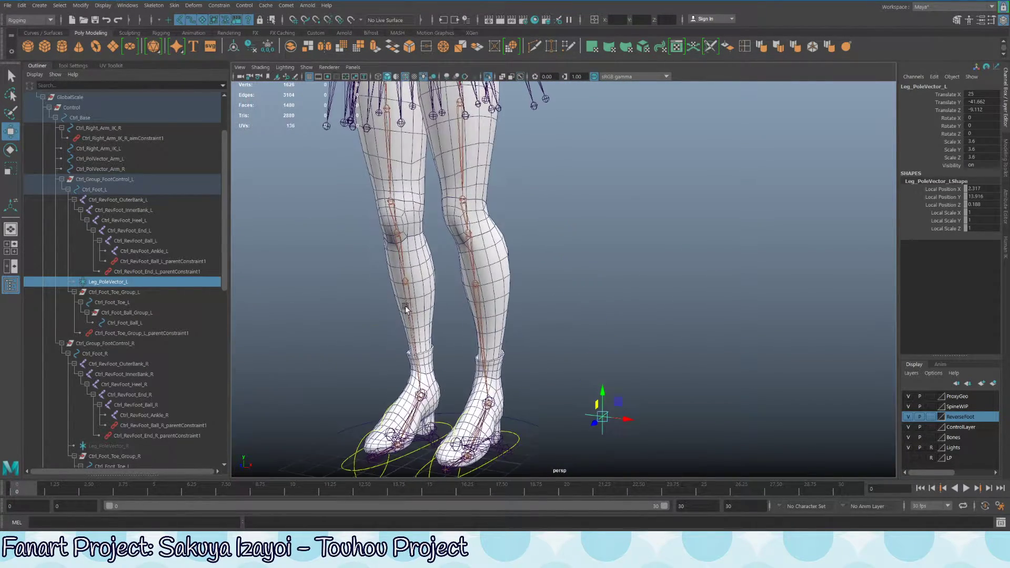
pyautogui.keyDown('alt'); pyautogui.moveTo(509, 269); pyautogui.dragTo(558, 257); pyautogui.keyUp('alt')
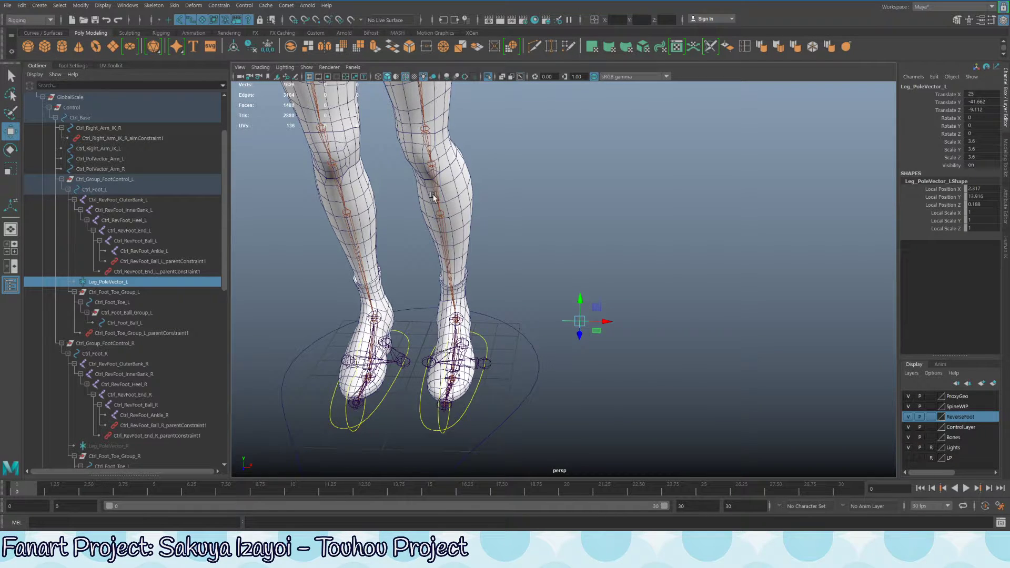
# Step: Select Ctrl_Foot_L, examine the left leg together with its pole vector locator, and clear the selection
pyautogui.click(467, 403)
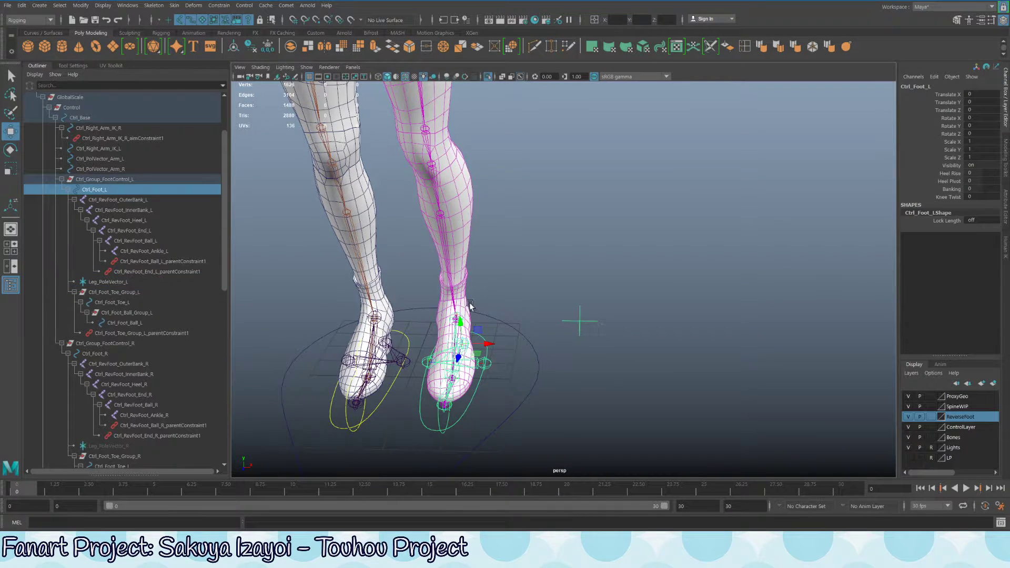
pyautogui.keyDown('alt'); pyautogui.moveTo(470, 306); pyautogui.dragTo(457, 301); pyautogui.keyUp('alt')
pyautogui.keyDown('alt'); pyautogui.moveTo(389, 140); pyautogui.dragTo(472, 108); pyautogui.keyUp('alt')
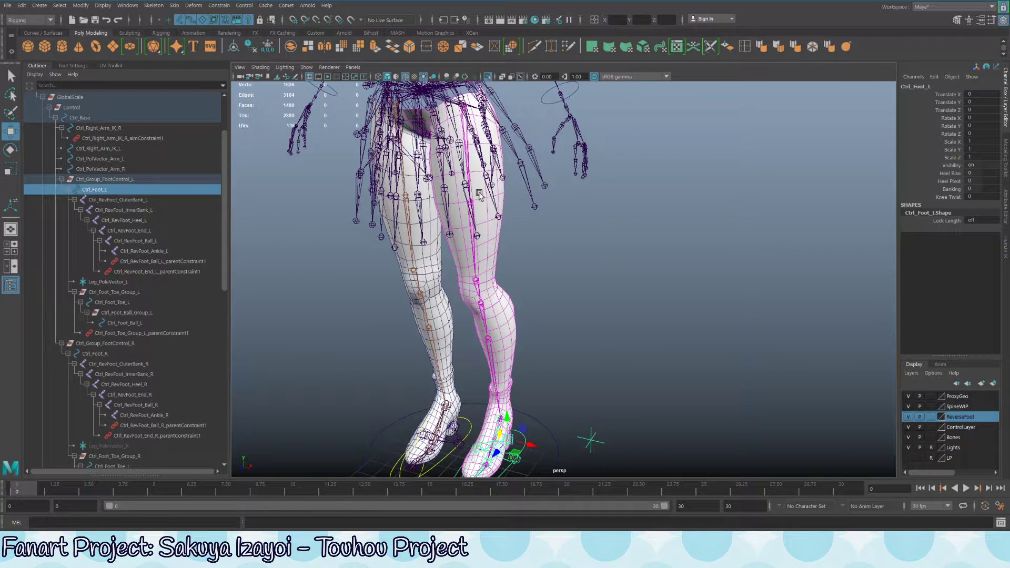
pyautogui.keyDown('alt'); pyautogui.moveTo(501, 419); pyautogui.dragTo(513, 202); pyautogui.keyUp('alt')
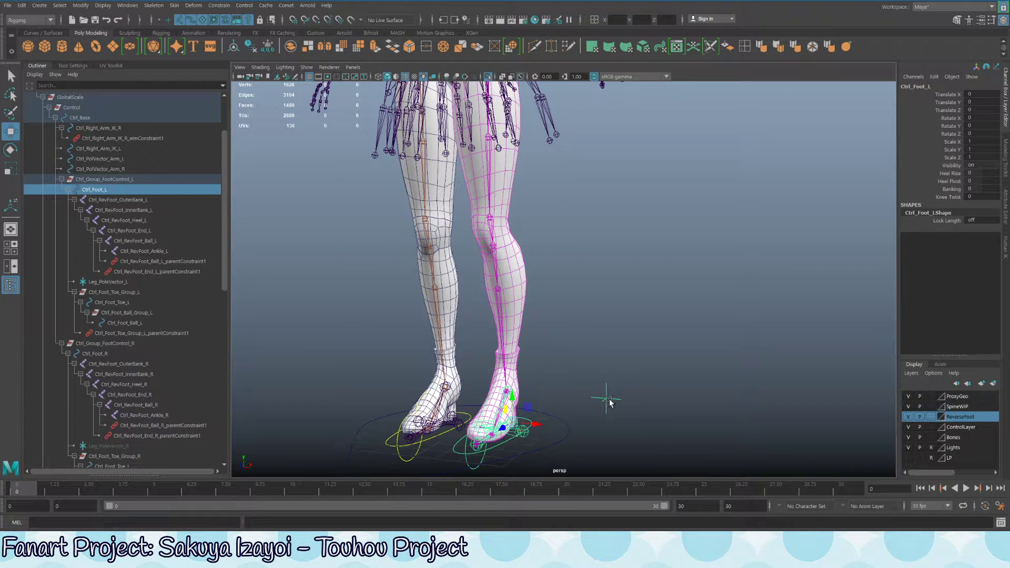
pyautogui.click(500, 269)
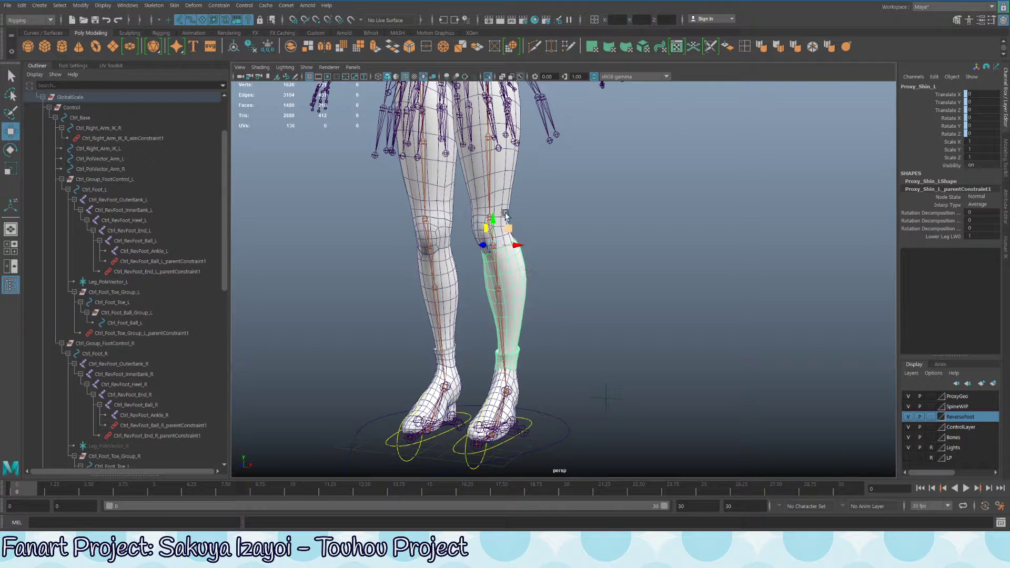
pyautogui.click(480, 207)
# Step: Expand the IK_Handles group and its Legs subgroup in the Outliner
pyautogui.scroll(-10, 88, 297)
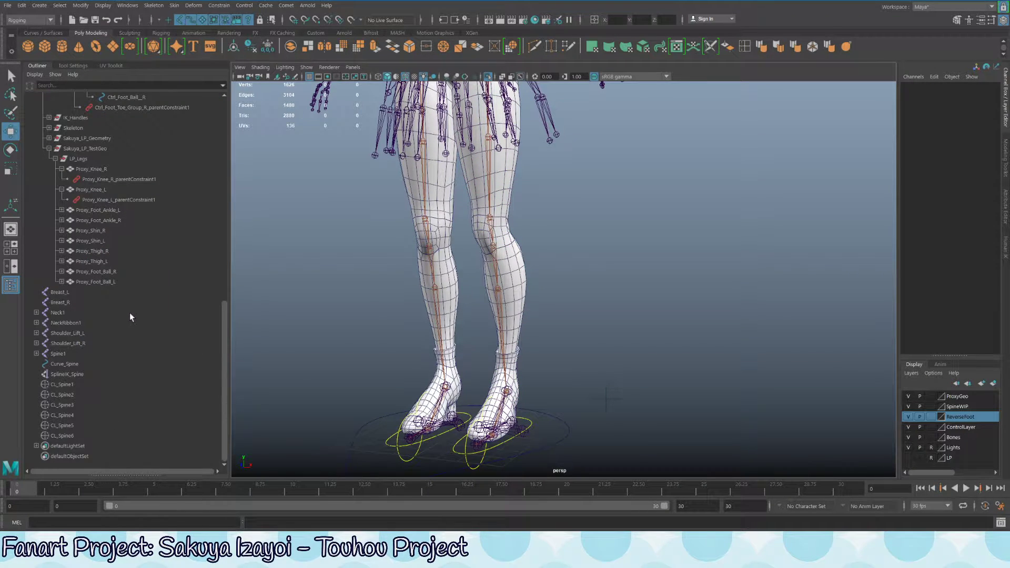
pyautogui.click(77, 200)
pyautogui.click(49, 200)
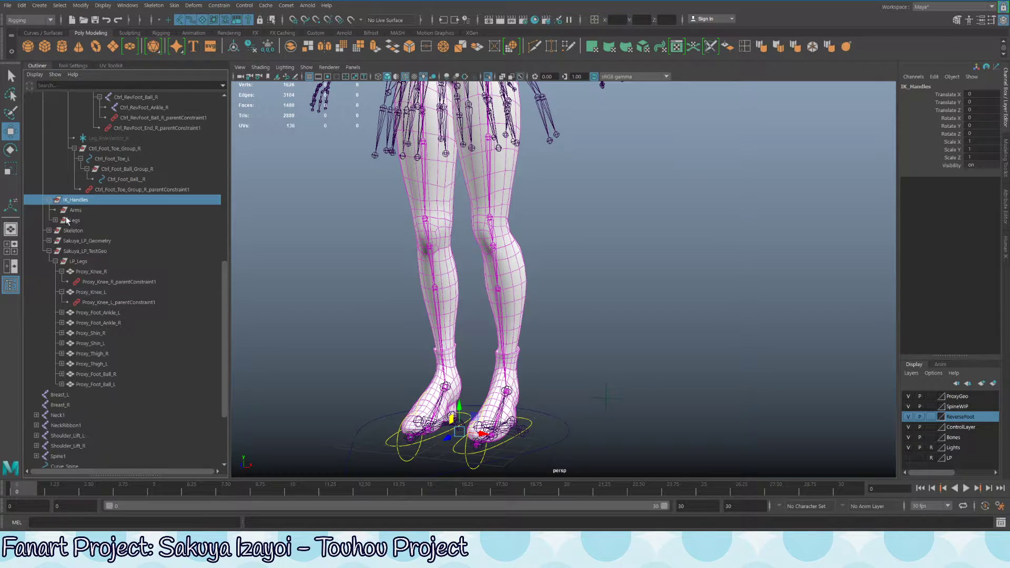
pyautogui.click(56, 221)
# Step: Go through the left leg's IK handles, ending on ikHandle_Leg_L, and inspect its connection to the pole vector locator
pyautogui.click(132, 232)
pyautogui.click(116, 252)
pyautogui.click(114, 272)
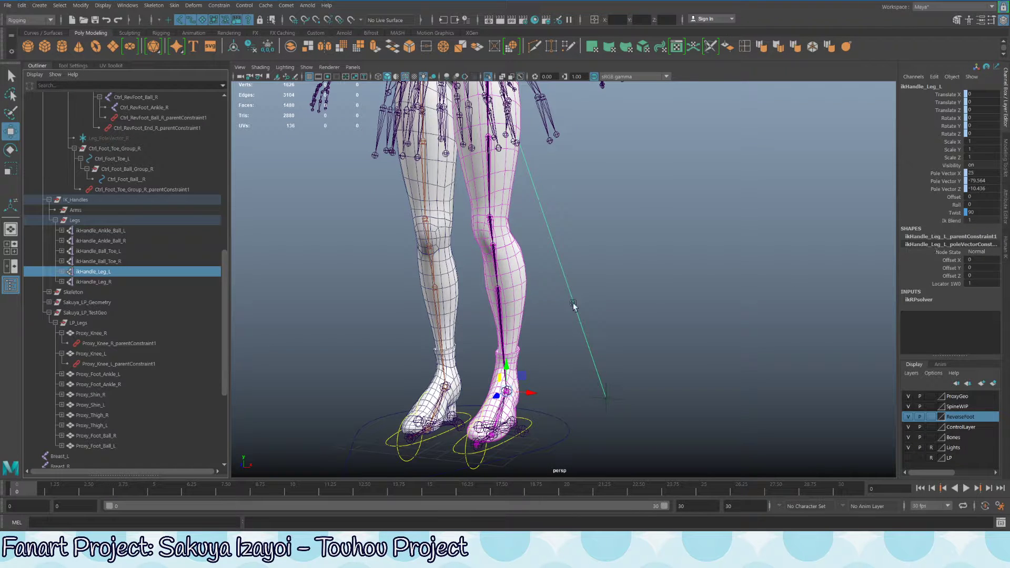
pyautogui.keyDown('alt'); pyautogui.moveTo(594, 328); pyautogui.dragTo(639, 263, button='middle'); pyautogui.keyUp('alt')
pyautogui.keyDown('alt'); pyautogui.moveTo(594, 369); pyautogui.dragTo(577, 402); pyautogui.keyUp('alt')
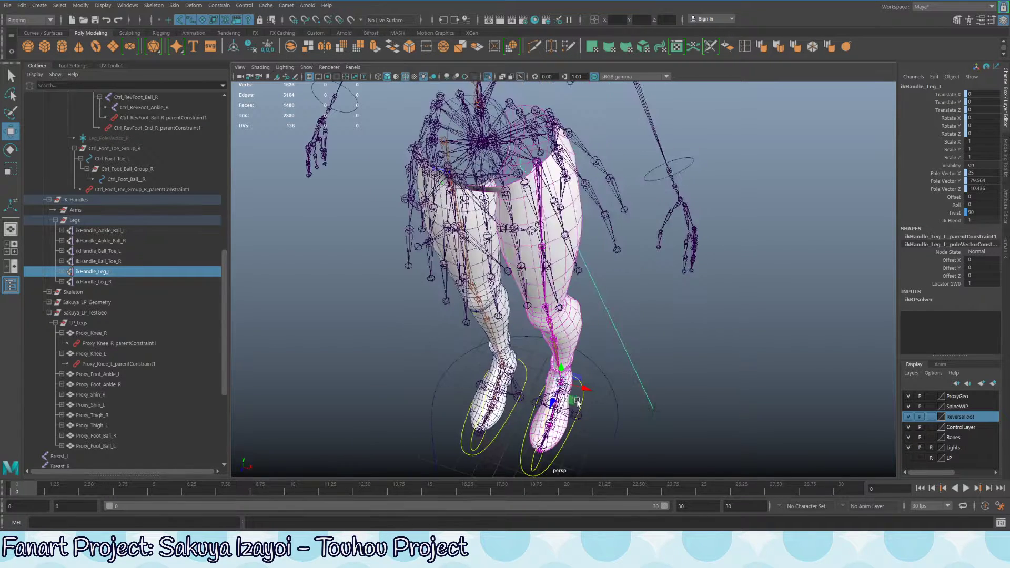
# Step: Select Ctrl_Foot_L and lift the left foot up and forward to about 48.8 in Y and 18.7 in Z
pyautogui.click(570, 445)
pyautogui.click(569, 435)
pyautogui.keyDown('alt'); pyautogui.moveTo(605, 436); pyautogui.dragTo(596, 363, button='middle'); pyautogui.keyUp('alt')
pyautogui.press('q')
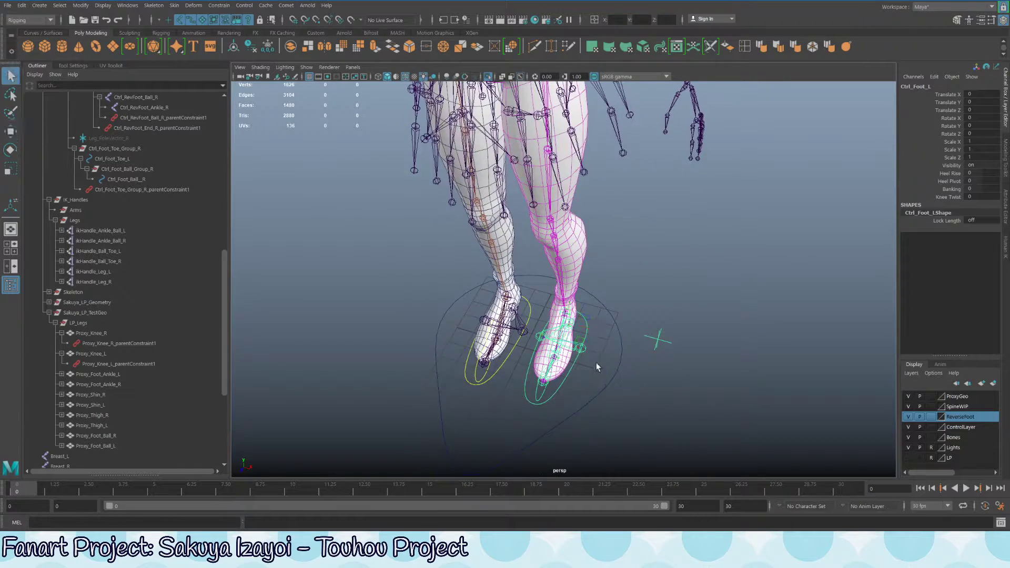
pyautogui.press('w')
pyautogui.keyDown('alt'); pyautogui.moveTo(595, 362); pyautogui.dragTo(732, 168); pyautogui.keyUp('alt')
pyautogui.keyDown('alt'); pyautogui.moveTo(800, 217); pyautogui.dragTo(569, 203); pyautogui.keyUp('alt')
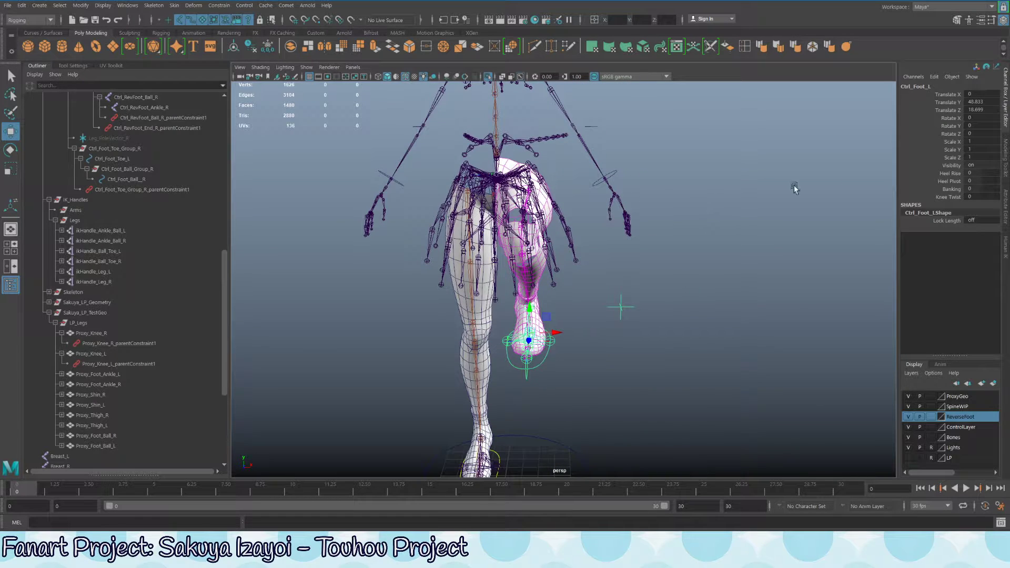
# Step: Swing the bent left knee outward with the Knee Twist attribute to about 73, and undo the twist
pyautogui.click(953, 197)
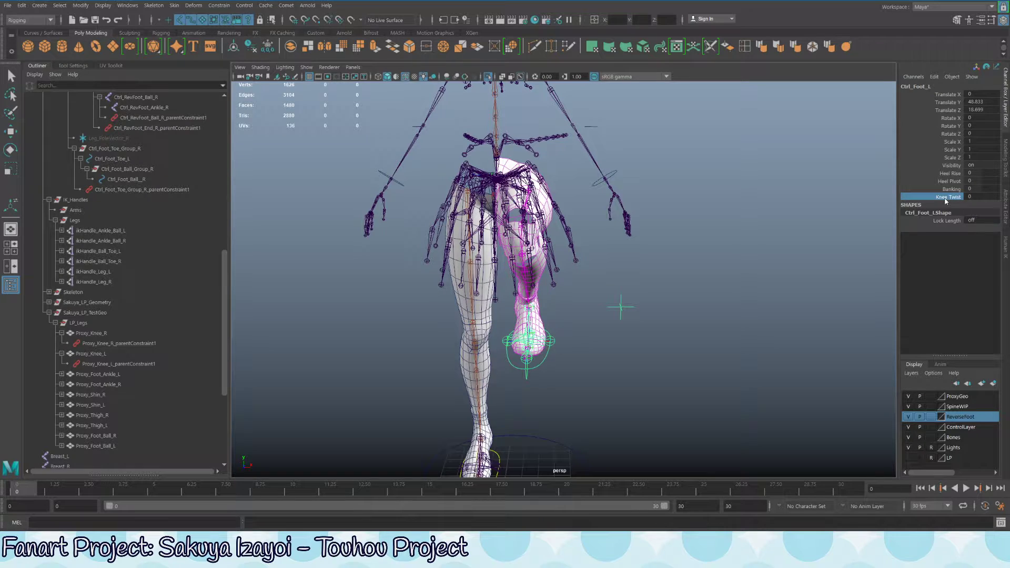
pyautogui.moveTo(645, 252); pyautogui.dragTo(891, 262, button='middle')
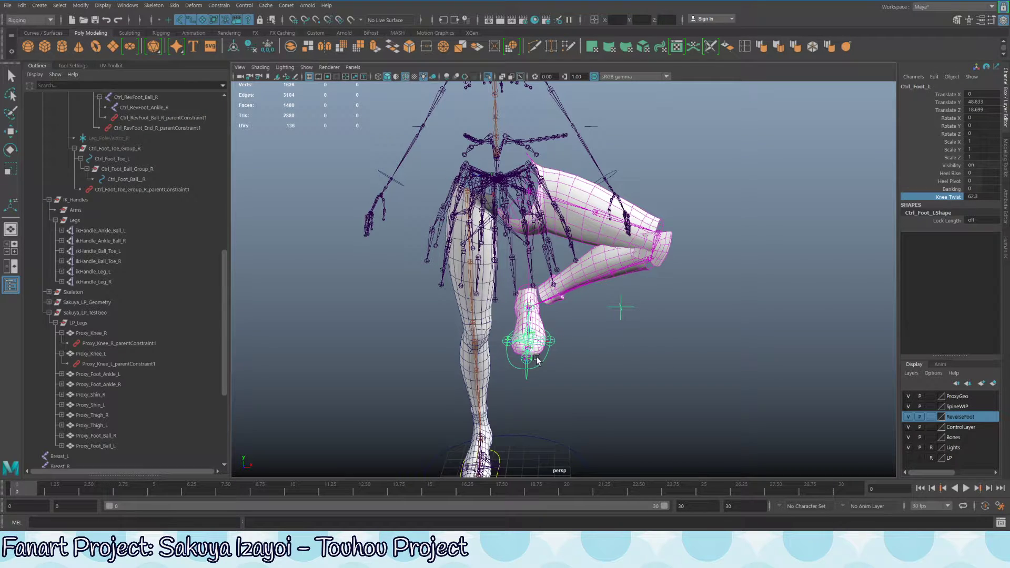
pyautogui.keyDown('alt'); pyautogui.moveTo(586, 218); pyautogui.dragTo(640, 226); pyautogui.keyUp('alt')
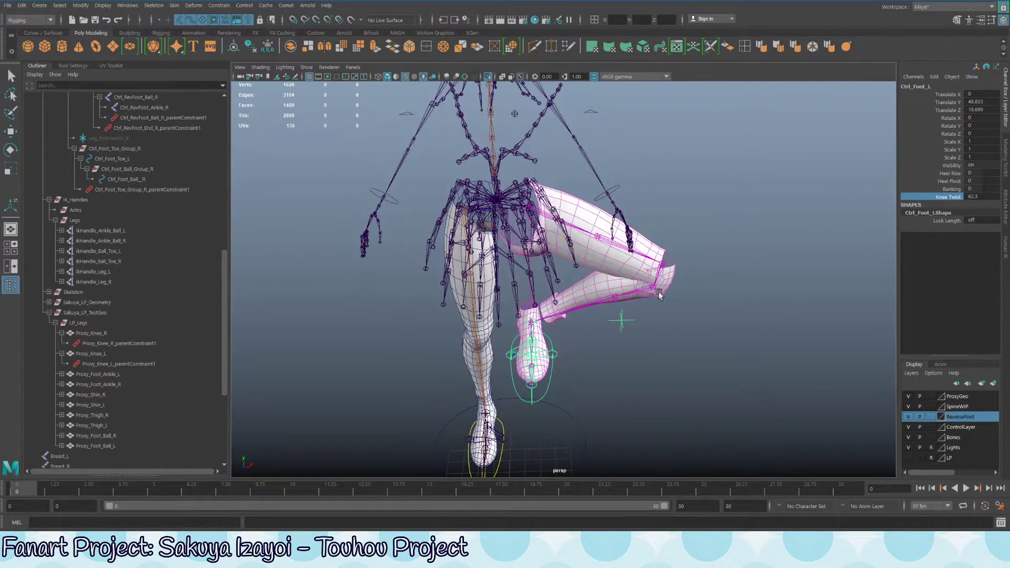
pyautogui.moveTo(521, 356); pyautogui.dragTo(748, 326, button='middle')
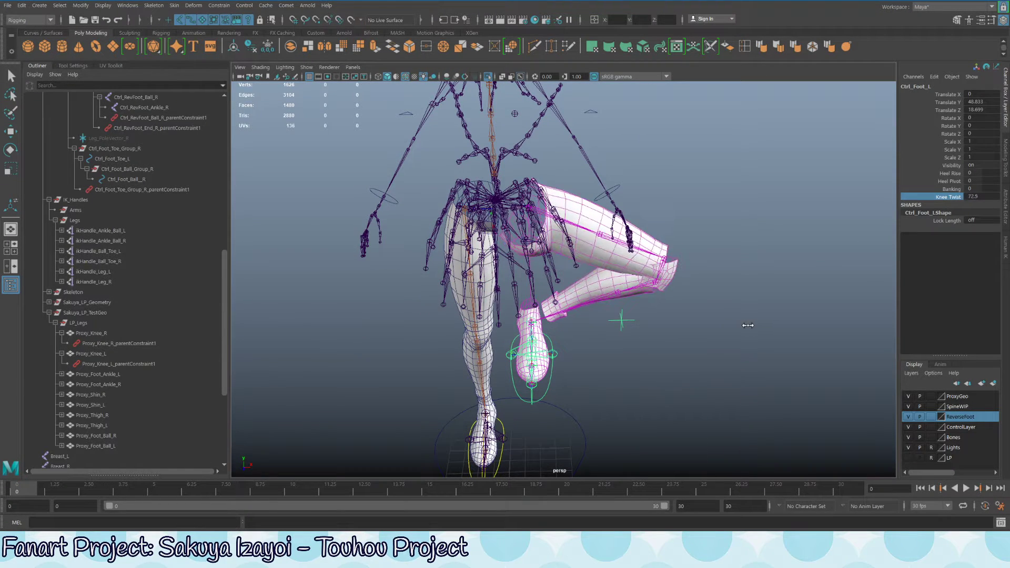
pyautogui.hotkey('ctrl', 'z')
pyautogui.hotkey('ctrl', 'z')
# Step: Rotate Ctrl_Foot_L to 40 degrees in Y and move the raised foot outward to about 19.2 in X and 2.6 in Z
pyautogui.press('e')
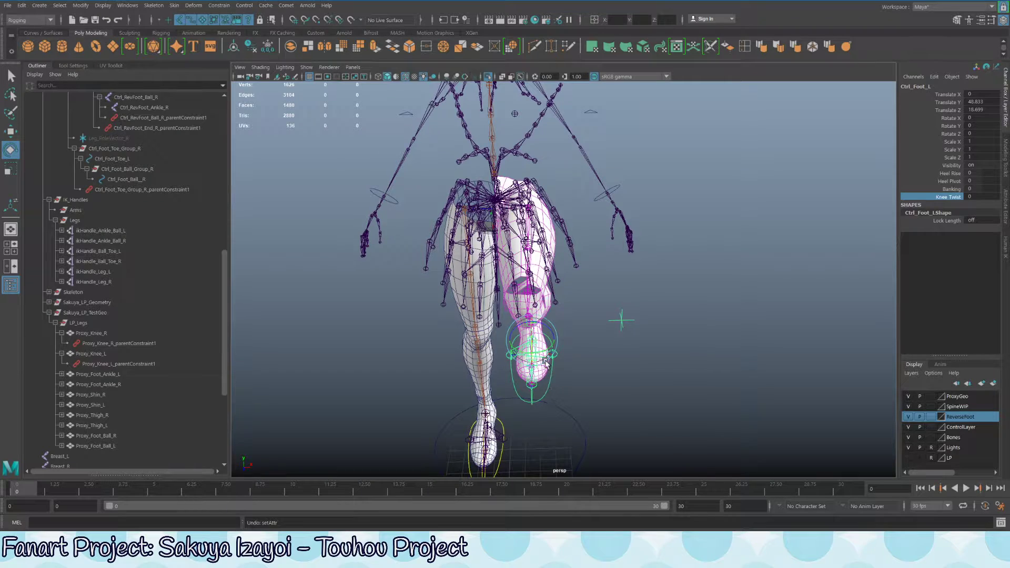
pyautogui.moveTo(544, 355); pyautogui.dragTo(610, 337)
pyautogui.press('w')
pyautogui.keyDown('alt'); pyautogui.moveTo(503, 345); pyautogui.dragTo(556, 335); pyautogui.keyUp('alt')
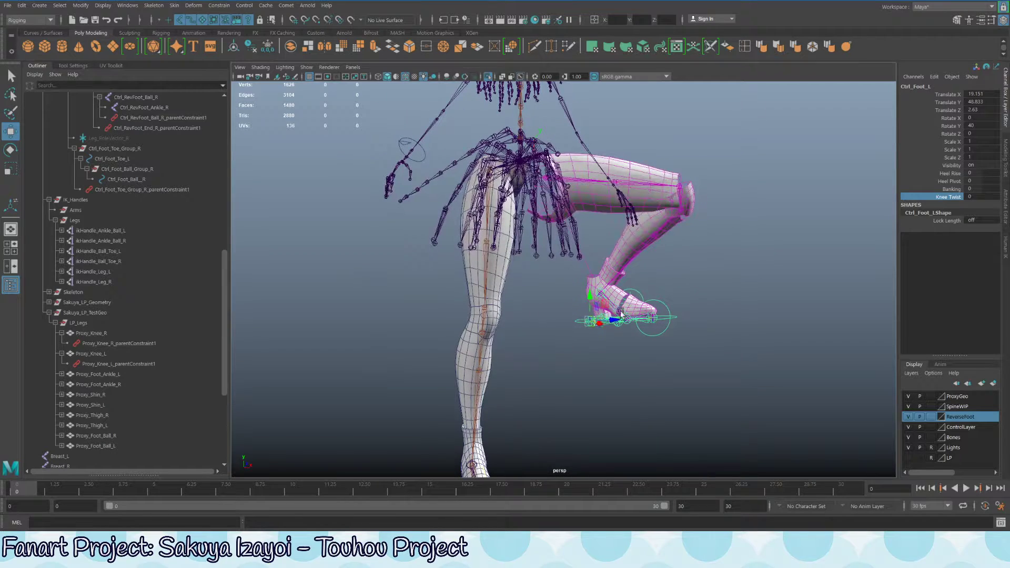
# Step: Lower Ctrl_Foot_L to about 37.8 in Y, rotate it to 100 degrees in X, and inspect the ankle and foot deformation
pyautogui.moveTo(606, 304); pyautogui.dragTo(600, 371)
pyautogui.press('e')
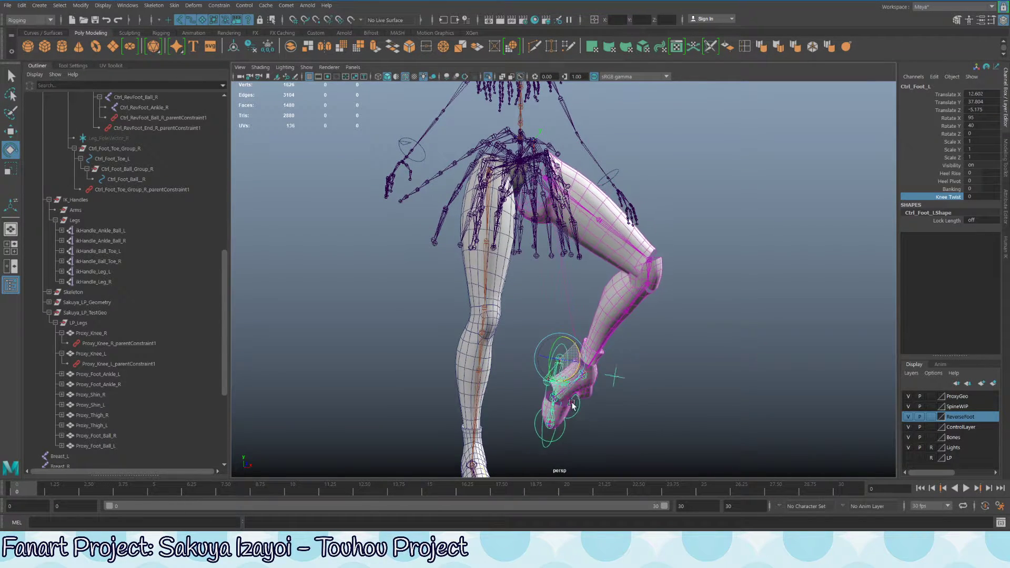
pyautogui.keyDown('alt'); pyautogui.moveTo(600, 371); pyautogui.dragTo(644, 336, button='right'); pyautogui.keyUp('alt')
pyautogui.keyDown('alt'); pyautogui.moveTo(644, 335); pyautogui.dragTo(614, 257); pyautogui.keyUp('alt')
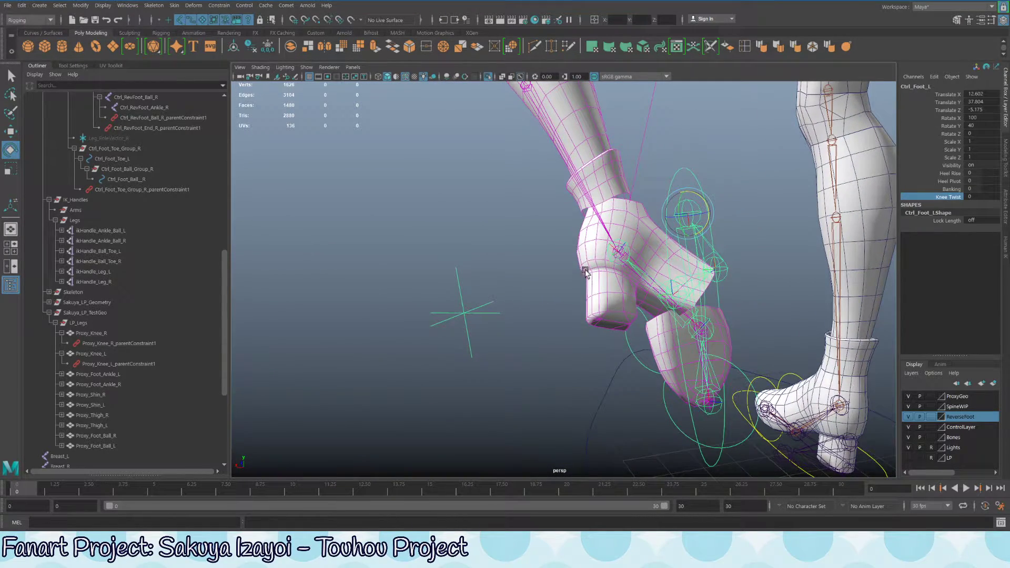
pyautogui.keyDown('alt'); pyautogui.moveTo(648, 373); pyautogui.dragTo(577, 254); pyautogui.keyUp('alt')
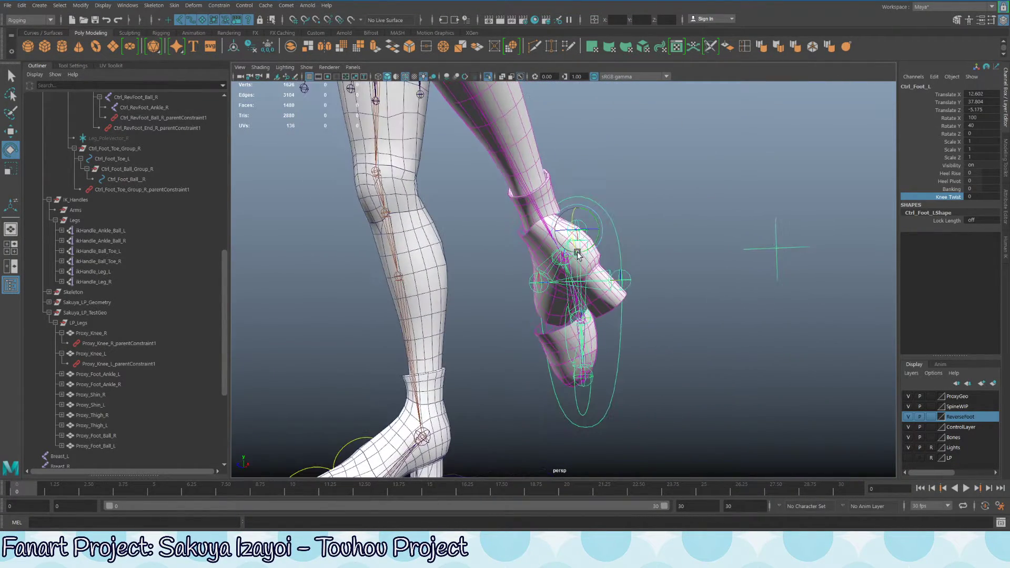
pyautogui.press('f')
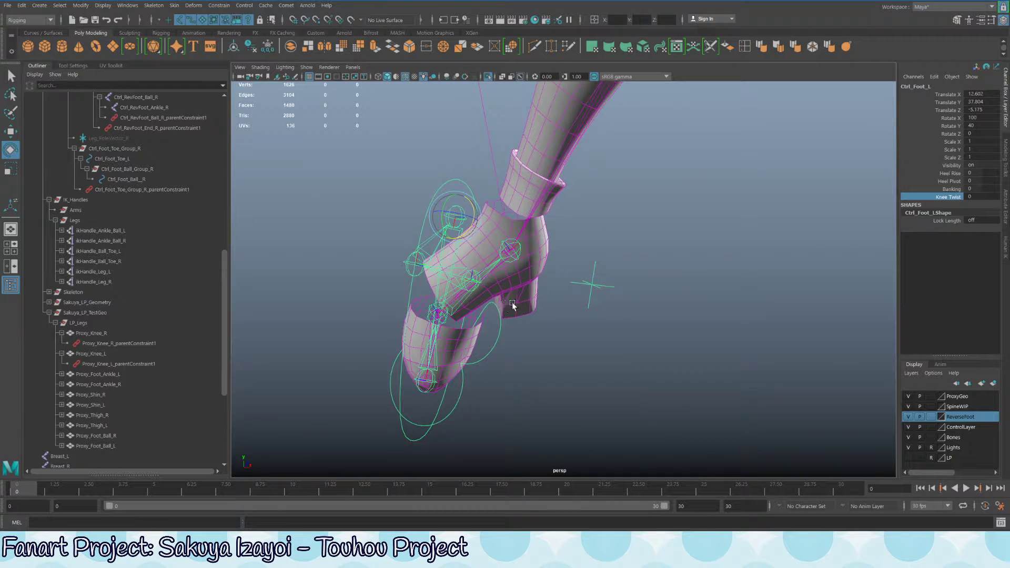
# Step: Undo the rotations and moves of Ctrl_Foot_L back to its rest position
pyautogui.hotkey('ctrl', 'z')
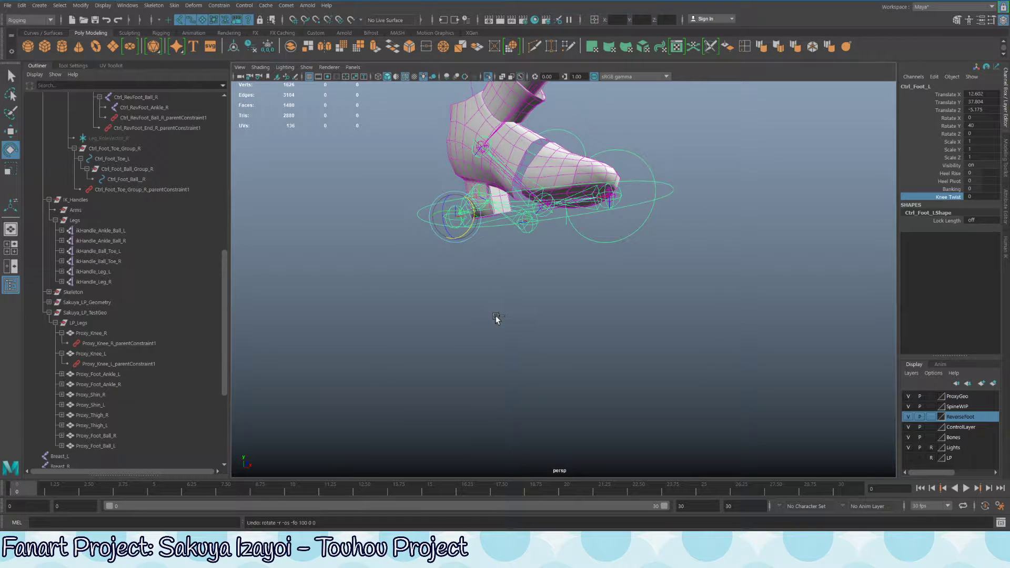
pyautogui.hotkey('ctrl', 'z')
pyautogui.hotkey('ctrl', 'z')
pyautogui.keyDown('alt'); pyautogui.moveTo(534, 332); pyautogui.dragTo(387, 266, button='right'); pyautogui.keyUp('alt')
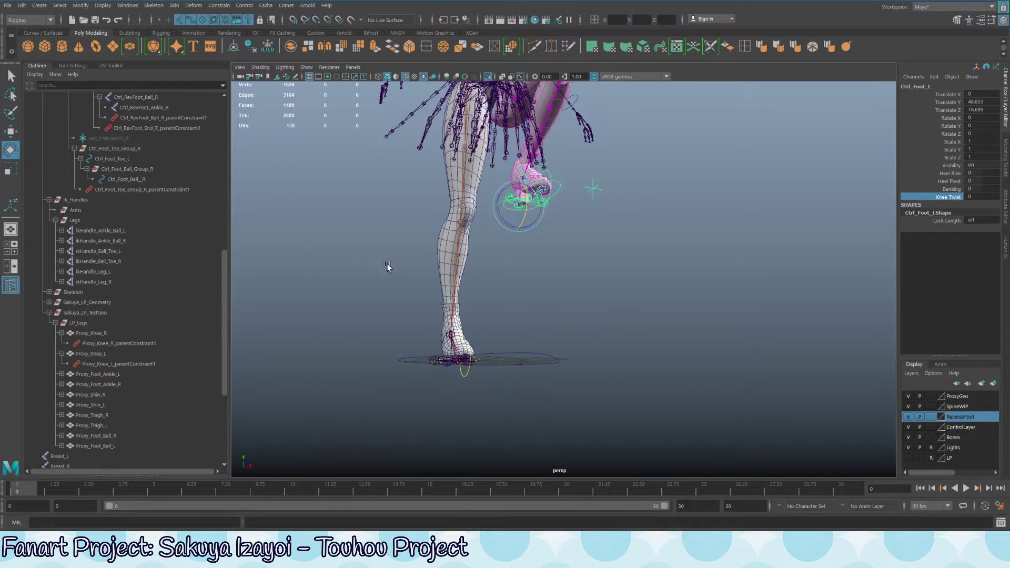
pyautogui.keyDown('alt'); pyautogui.moveTo(387, 267); pyautogui.dragTo(498, 260); pyautogui.keyUp('alt')
pyautogui.hotkey('ctrl', 'z')
# Step: Try rotating Ctrl_Foot_L to 15 degrees in X from a side view of the feet, and undo the rotation
pyautogui.keyDown('alt'); pyautogui.moveTo(566, 311); pyautogui.dragTo(416, 321); pyautogui.keyUp('alt')
pyautogui.keyDown('alt'); pyautogui.moveTo(416, 321); pyautogui.dragTo(421, 292, button='middle'); pyautogui.keyUp('alt')
pyautogui.keyDown('alt'); pyautogui.moveTo(505, 337); pyautogui.dragTo(619, 360, button='right'); pyautogui.keyUp('alt')
pyautogui.keyDown('alt'); pyautogui.moveTo(619, 360); pyautogui.dragTo(550, 282, button='middle'); pyautogui.keyUp('alt')
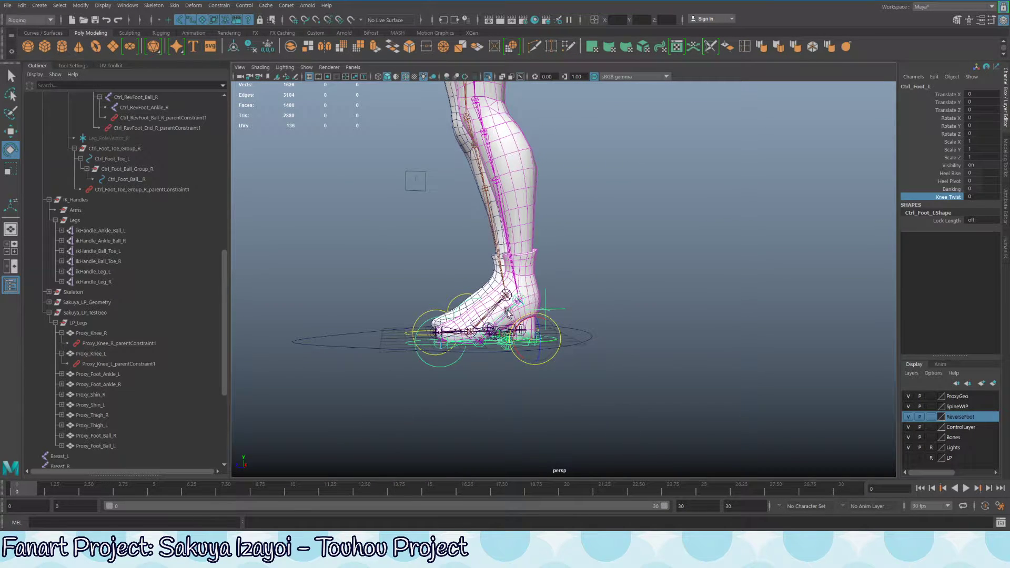
pyautogui.moveTo(529, 329); pyautogui.dragTo(518, 320)
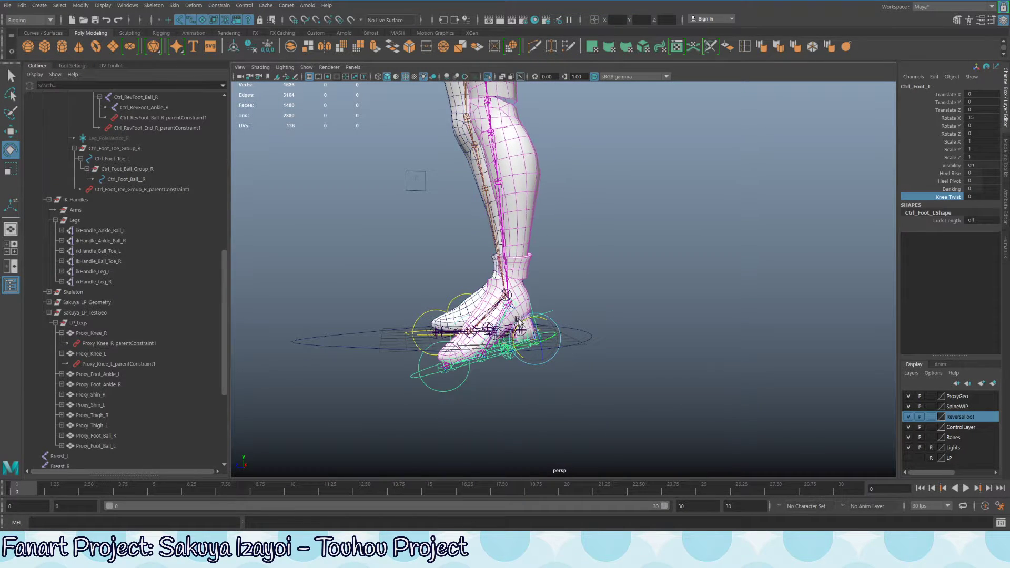
pyautogui.hotkey('ctrl', 'z')
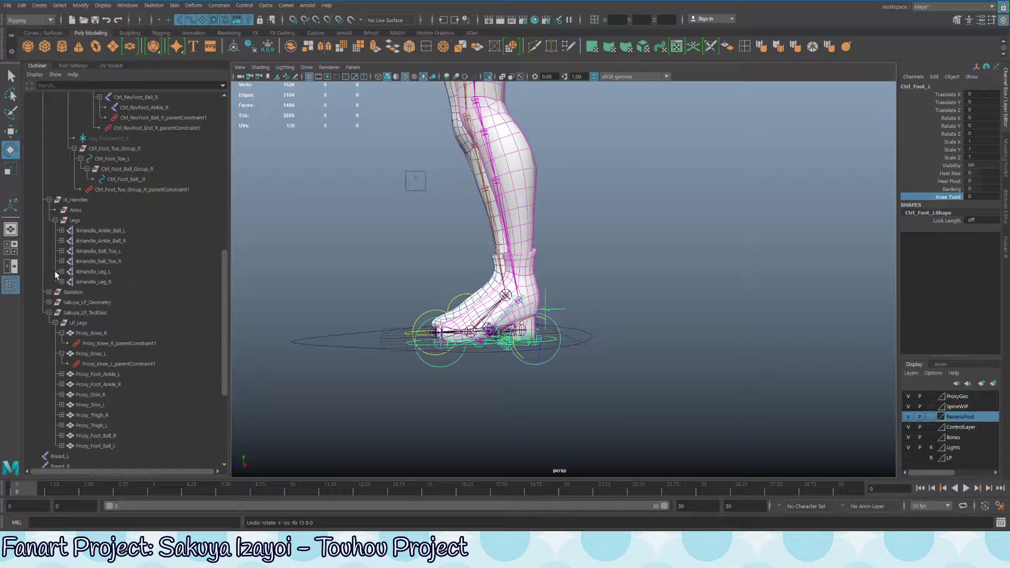
# Step: Inspect ikHandle_Ankle_Ball_R and ikHandle_Ankle_Ball_L, expanding both in the Outliner to show their parent constraints
pyautogui.click(118, 251)
pyautogui.click(118, 230)
pyautogui.click(124, 242)
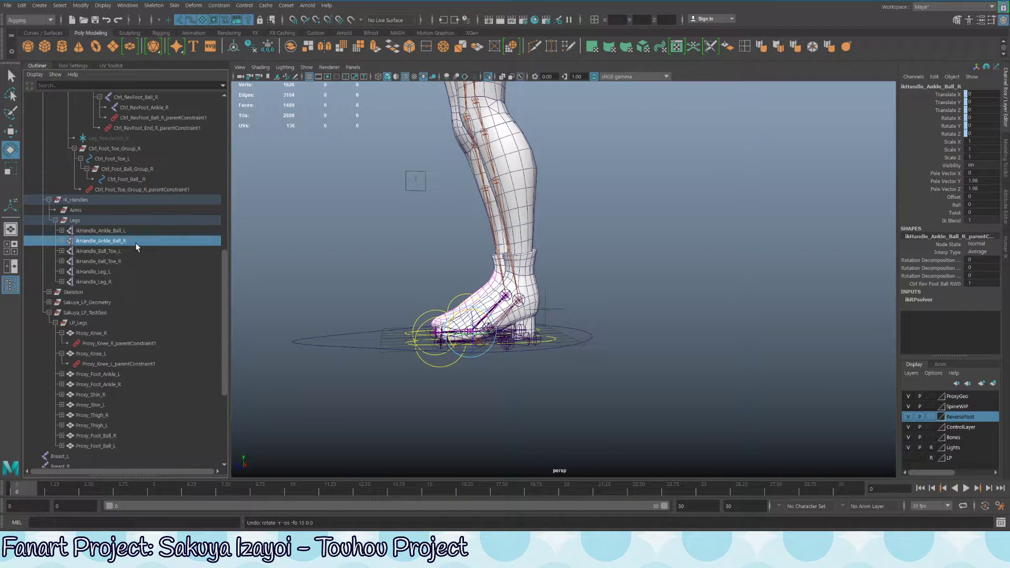
pyautogui.scroll(2, 352, 270)
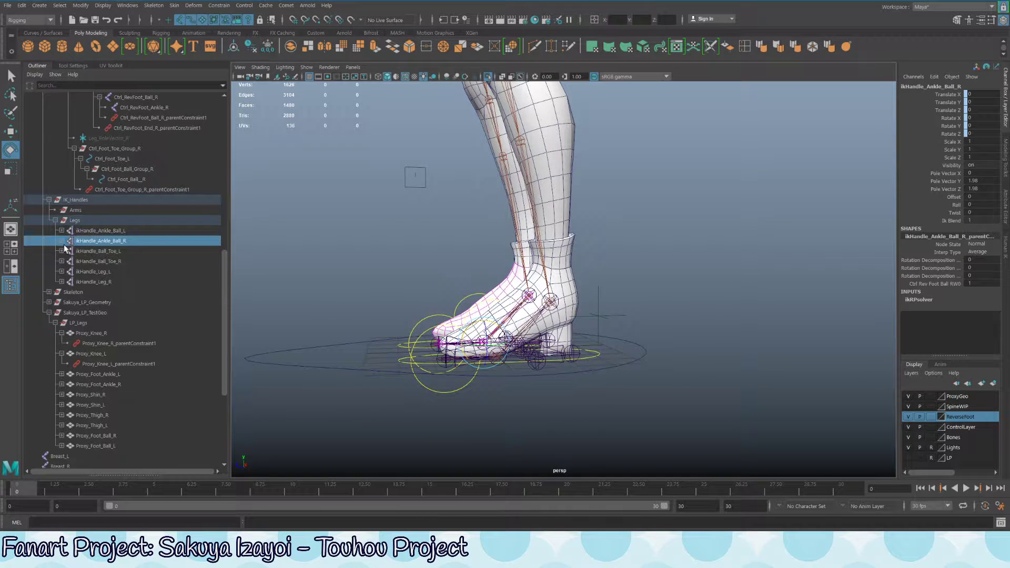
pyautogui.click(63, 241)
pyautogui.click(105, 231)
pyautogui.click(61, 231)
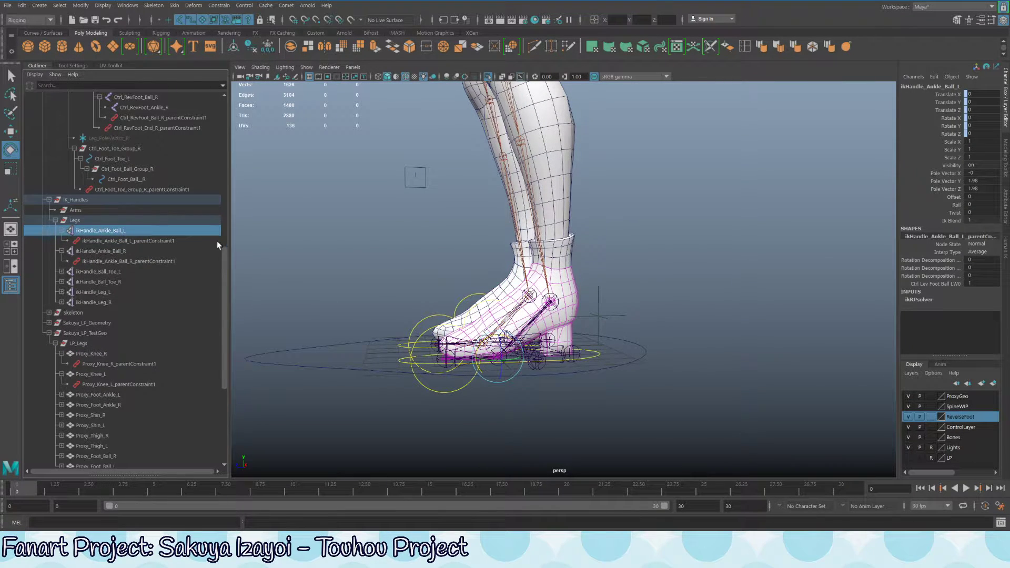
# Step: Isolate ikHandle_Ankle_Ball_L to examine it on its own, and return to the full rig display
pyautogui.keyDown('alt'); pyautogui.moveTo(217, 241); pyautogui.dragTo(566, 207); pyautogui.keyUp('alt')
pyautogui.hotkey('ctrl', '1')
pyautogui.keyDown('alt'); pyautogui.moveTo(350, 234); pyautogui.dragTo(550, 180, button='middle'); pyautogui.keyUp('alt')
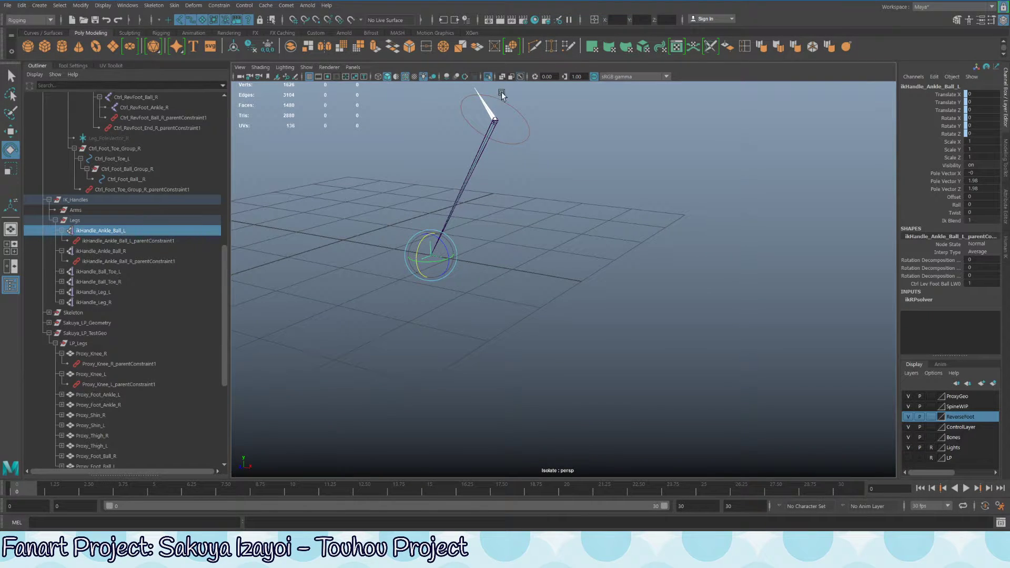
pyautogui.keyDown('alt'); pyautogui.moveTo(445, 159); pyautogui.dragTo(540, 299, button='middle'); pyautogui.keyUp('alt')
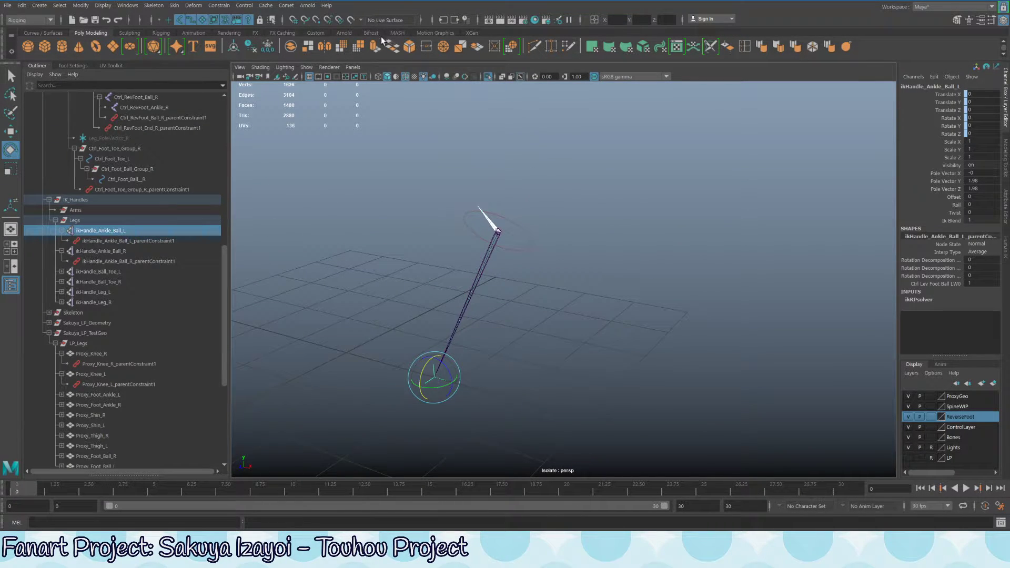
pyautogui.hotkey('ctrl', '1')
pyautogui.keyDown('alt'); pyautogui.moveTo(609, 250); pyautogui.dragTo(631, 350); pyautogui.keyUp('alt')
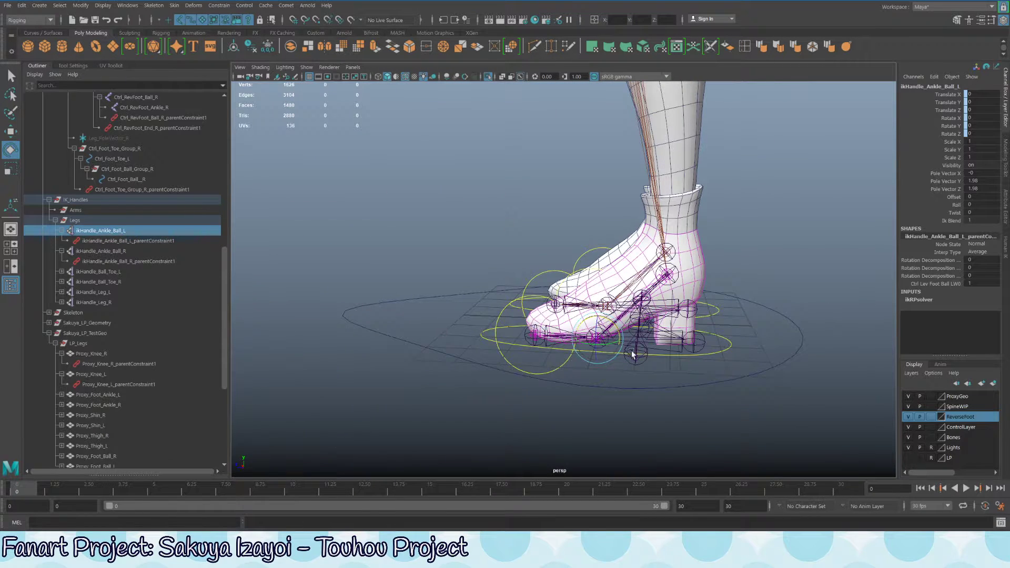
# Step: Select Ctrl_Foot_L, lift the left foot behind the body to about 80 in Y and -47.5 in Z, and rotate it to 130 degrees in X
pyautogui.click(679, 355)
pyautogui.press('q')
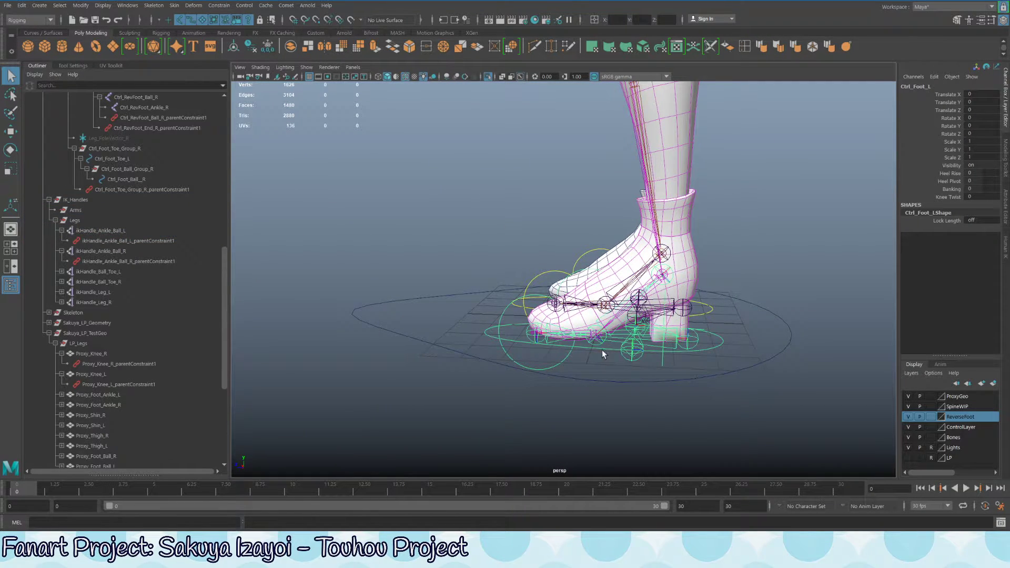
pyautogui.scroll(-3, 603, 350)
pyautogui.keyDown('alt'); pyautogui.moveTo(602, 349); pyautogui.dragTo(502, 234, button='middle'); pyautogui.keyUp('alt')
pyautogui.scroll(-2, 618, 291)
pyautogui.press('w')
pyautogui.scroll(-3, 618, 291)
pyautogui.moveTo(526, 329); pyautogui.dragTo(500, 234)
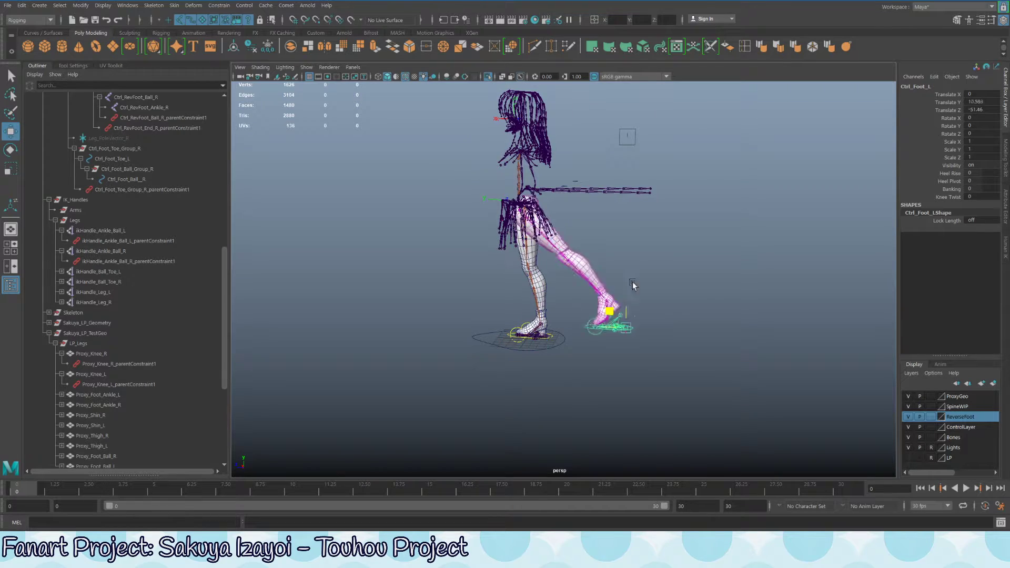
pyautogui.press('e')
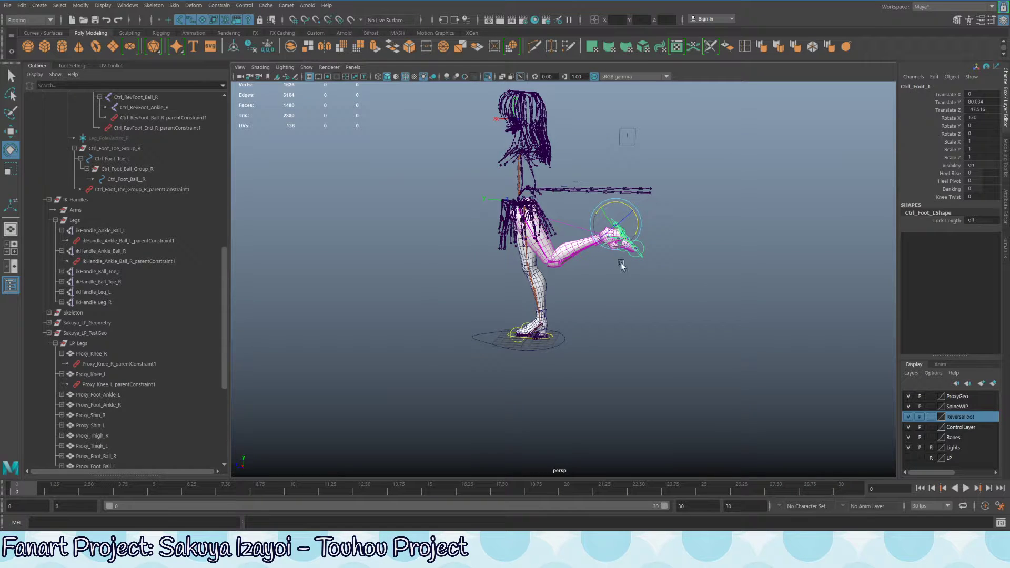
pyautogui.scroll(3, 631, 239)
pyautogui.scroll(2, 687, 249)
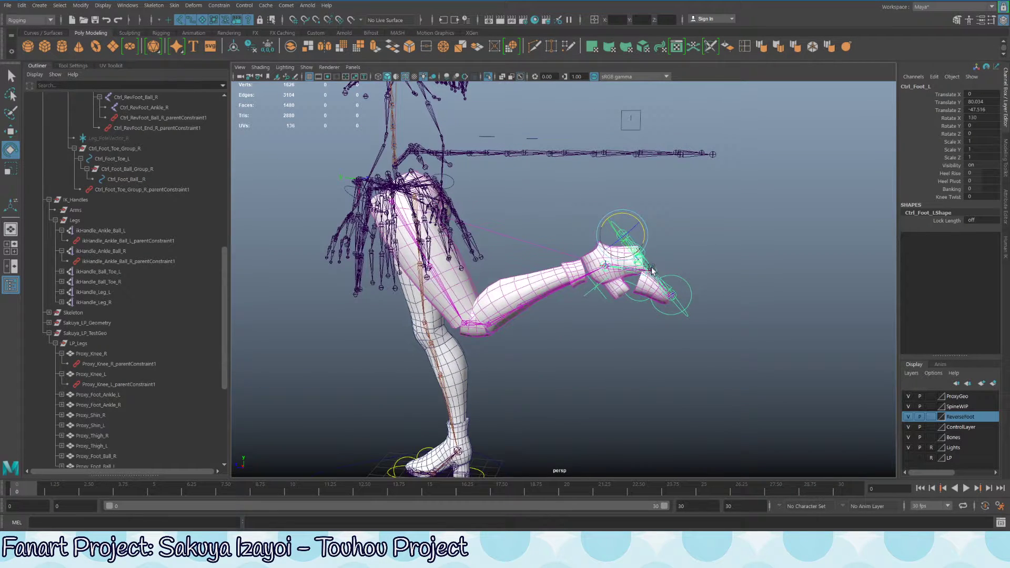
# Step: Bring Ctrl_Foot_L forward to about 22.2 in Y and 21.4 in Z, rotate it to 195 degrees in X, and inspect the ankle
pyautogui.press('w')
pyautogui.moveTo(601, 251); pyautogui.dragTo(309, 388)
pyautogui.keyDown('alt'); pyautogui.moveTo(402, 428); pyautogui.dragTo(533, 325, button='middle'); pyautogui.keyUp('alt')
pyautogui.press('e')
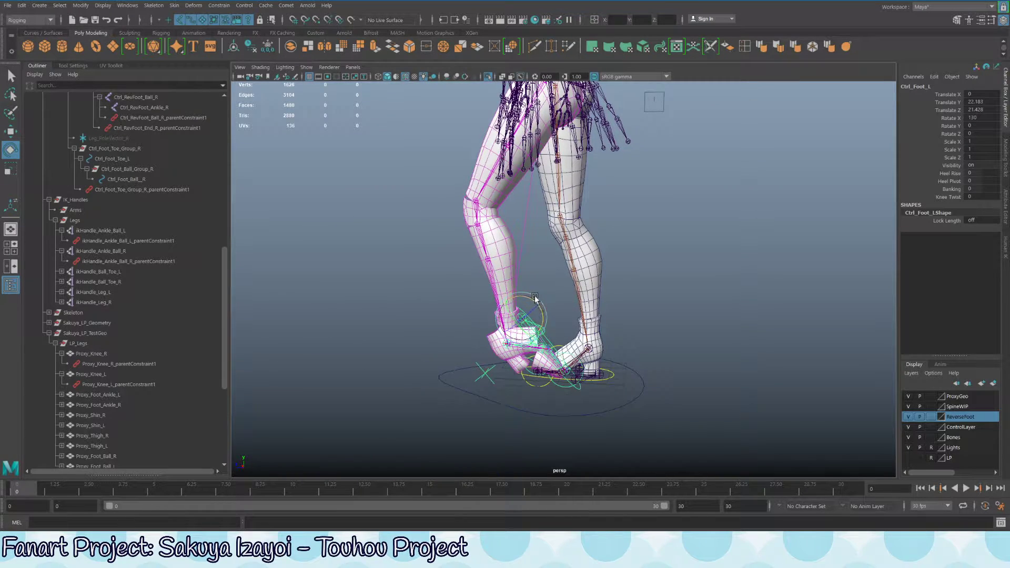
pyautogui.moveTo(530, 295); pyautogui.dragTo(494, 290)
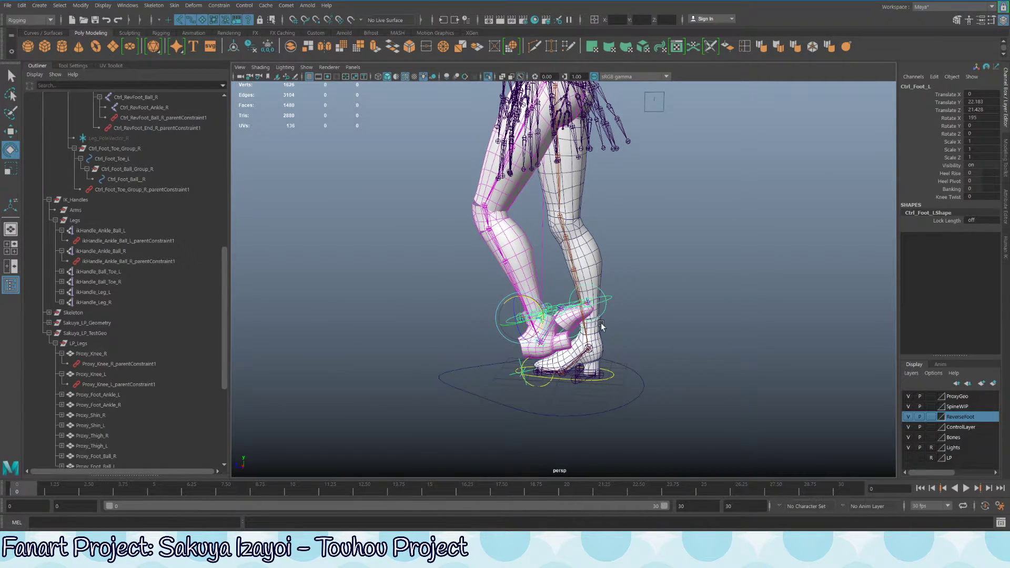
pyautogui.scroll(5, 595, 323)
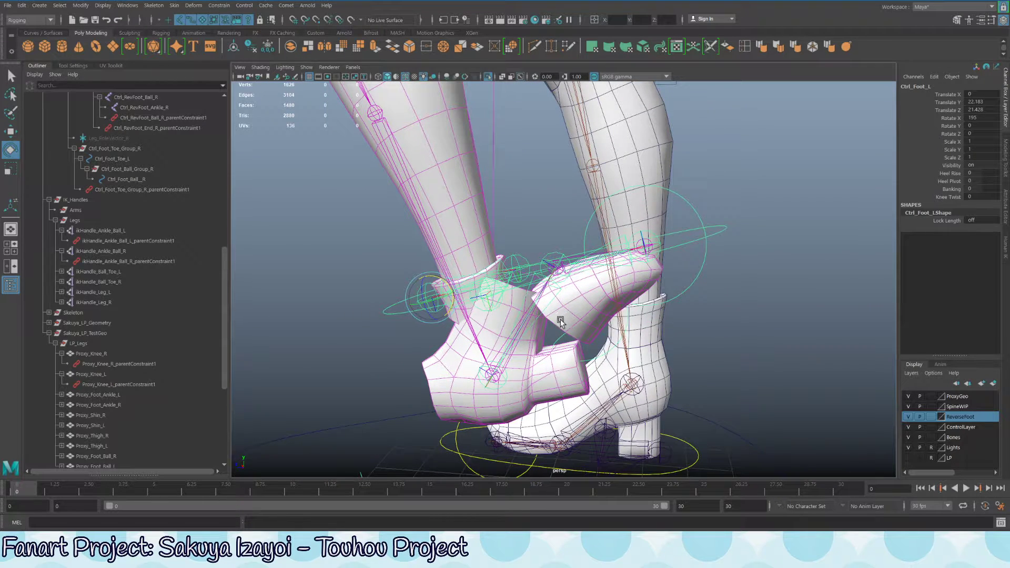
# Step: Undo the moves and rotations of Ctrl_Foot_L until the left leg stands in its rest pose
pyautogui.hotkey('ctrl', 'z')
pyautogui.hotkey('ctrl', 'z')
pyautogui.hotkey('ctrl', 'z')
pyautogui.hotkey('ctrl', 'z')
pyautogui.hotkey('ctrl', 'z')
pyautogui.hotkey('ctrl', 'z')
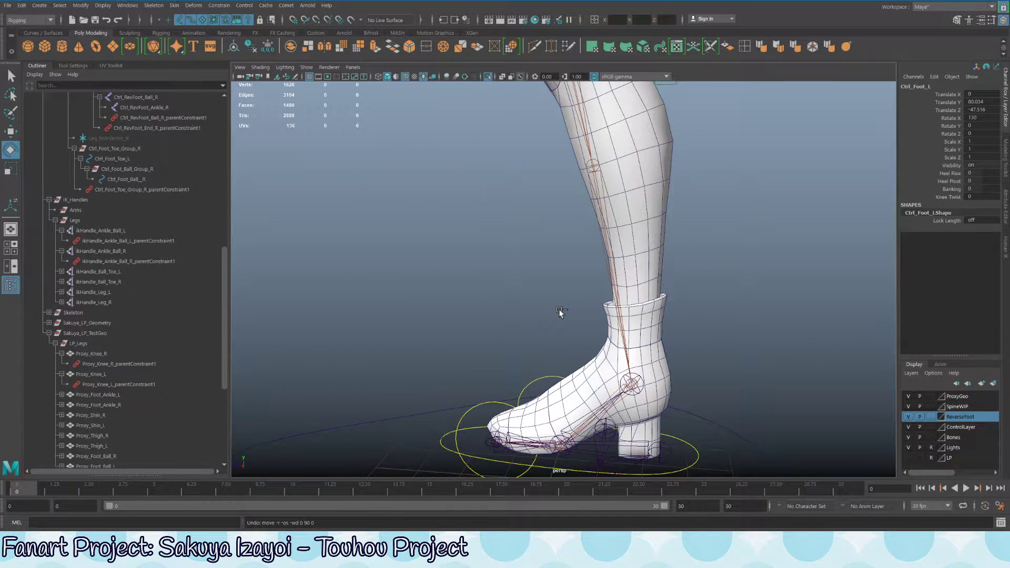
pyautogui.hotkey('ctrl', 'z')
pyautogui.hotkey('ctrl', 'z')
pyautogui.hotkey('ctrl', 'z')
pyautogui.hotkey('ctrl', 'z')
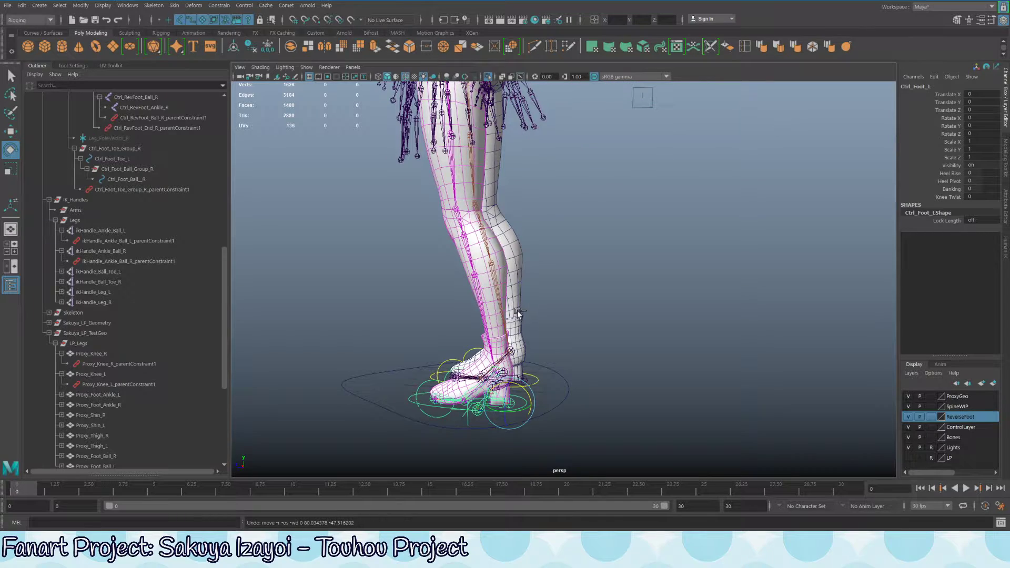
# Step: Go through ikHandle_Ball_Toe_R and the leg IK handles, ending on ikHandle_Ankle_Ball_L to inspect its attributes and parent constraint
pyautogui.keyDown('alt'); pyautogui.moveTo(588, 218); pyautogui.dragTo(522, 306); pyautogui.keyUp('alt')
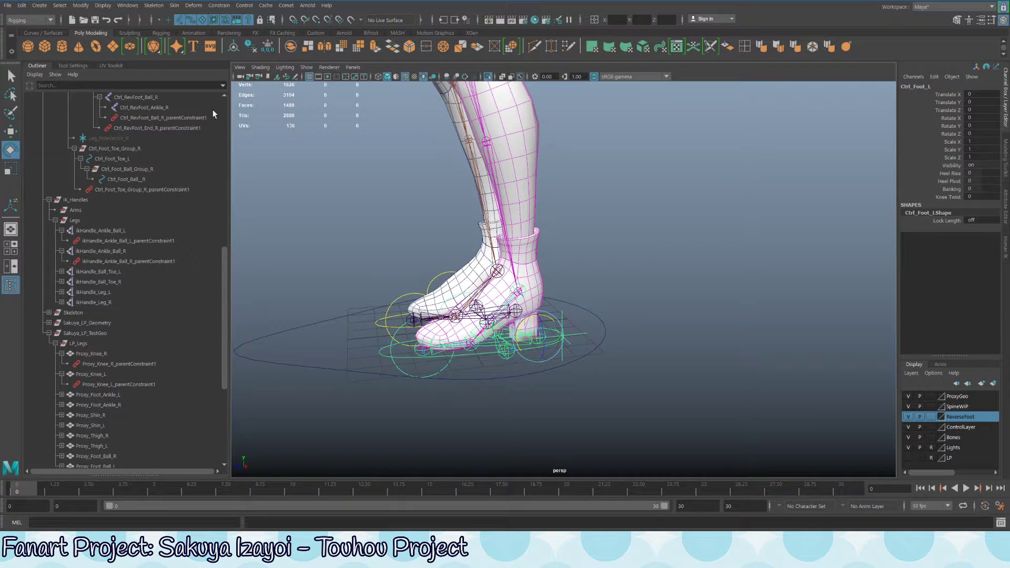
pyautogui.keyDown('alt'); pyautogui.moveTo(447, 243); pyautogui.dragTo(546, 274, button='middle'); pyautogui.keyUp('alt')
pyautogui.click(109, 286)
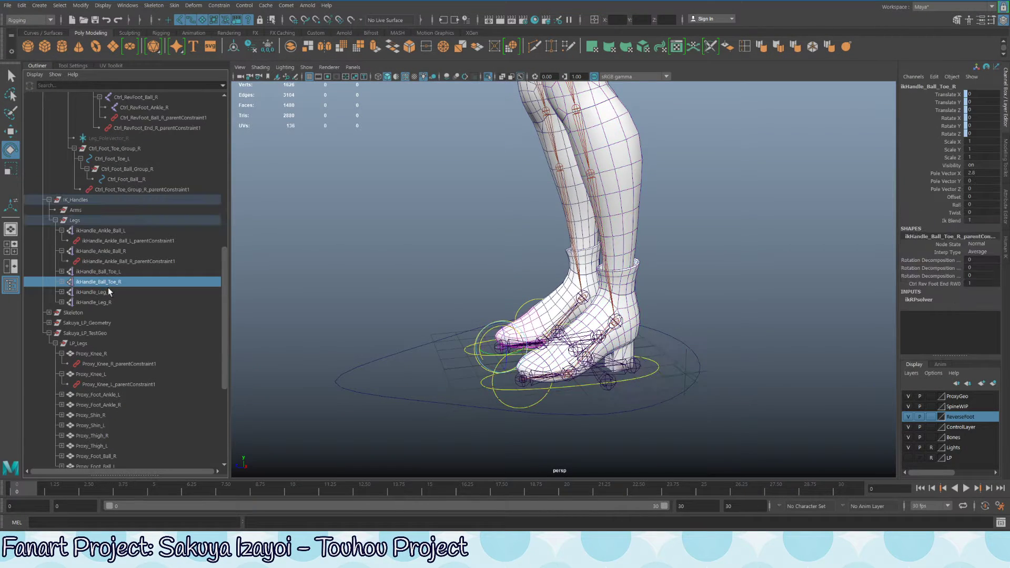
pyautogui.click(103, 299)
pyautogui.click(108, 291)
pyautogui.click(113, 231)
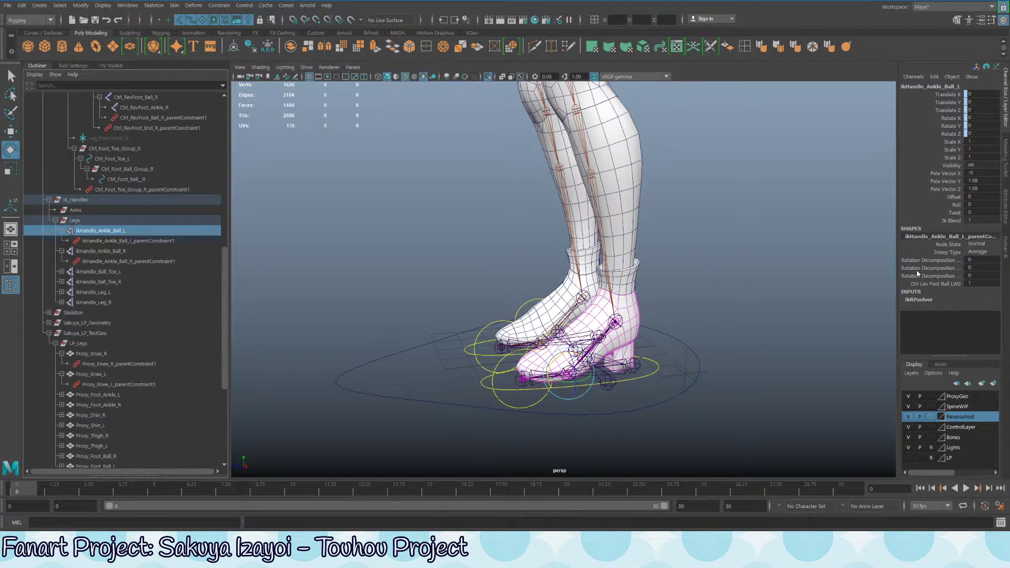
# Step: Open the detailed attributes of ikHandle_Ankle_Ball_L and inspect its ikRPsolver settings
pyautogui.keyDown('alt'); pyautogui.moveTo(739, 280); pyautogui.dragTo(677, 269, button='middle'); pyautogui.keyUp('alt')
pyautogui.hotkey('ctrl', 'a')
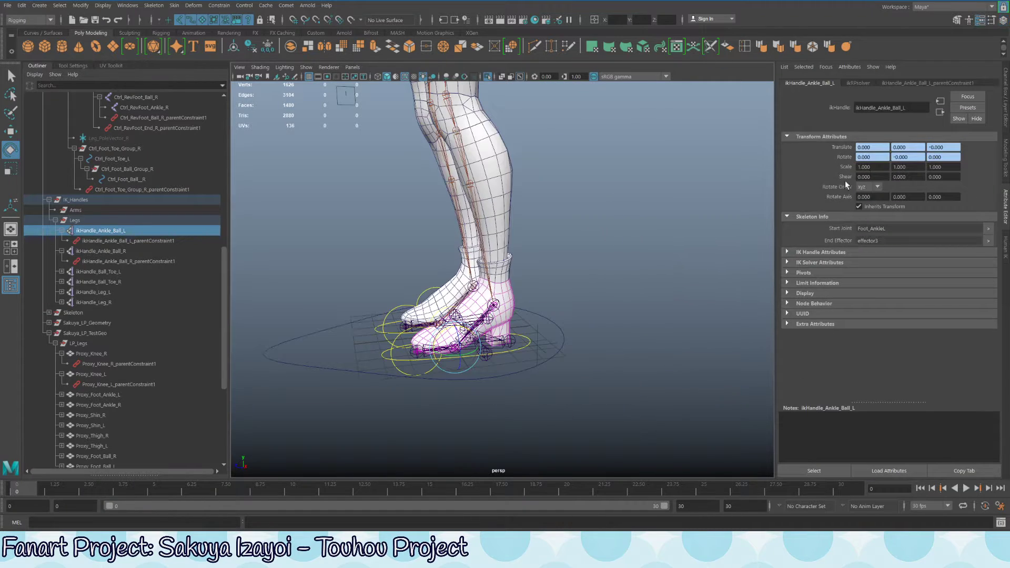
pyautogui.click(857, 83)
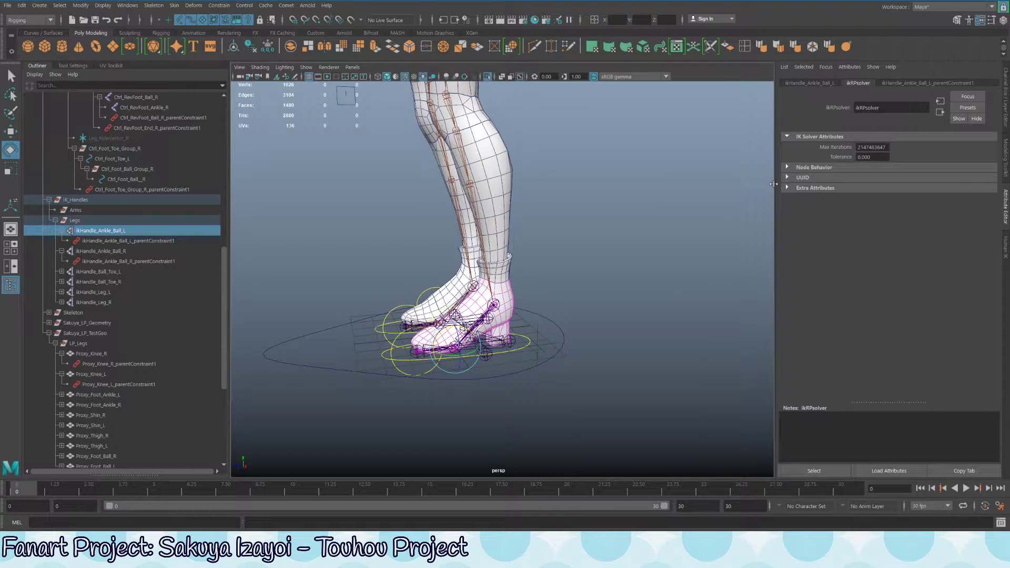
pyautogui.scroll(4, 590, 168)
pyautogui.keyDown('alt'); pyautogui.moveTo(463, 258); pyautogui.dragTo(410, 288); pyautogui.keyUp('alt')
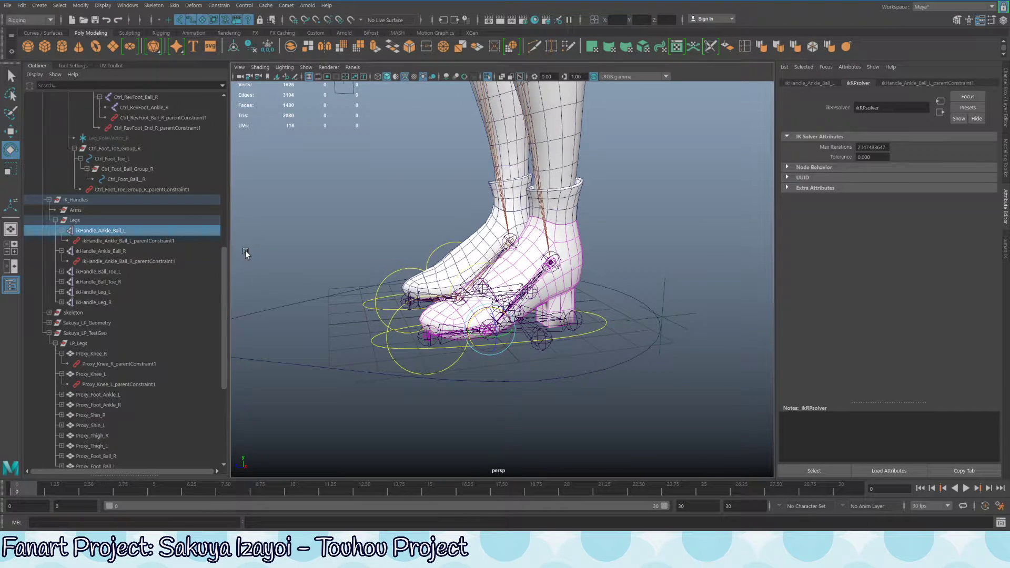
# Step: Examine both feet, the knees and the full leg chains from the front, sides and at full-body distance
pyautogui.keyDown('alt'); pyautogui.moveTo(245, 250); pyautogui.dragTo(563, 231); pyautogui.keyUp('alt')
pyautogui.keyDown('alt'); pyautogui.moveTo(461, 248); pyautogui.dragTo(427, 326); pyautogui.keyUp('alt')
pyautogui.keyDown('alt'); pyautogui.moveTo(529, 319); pyautogui.dragTo(503, 286); pyautogui.keyUp('alt')
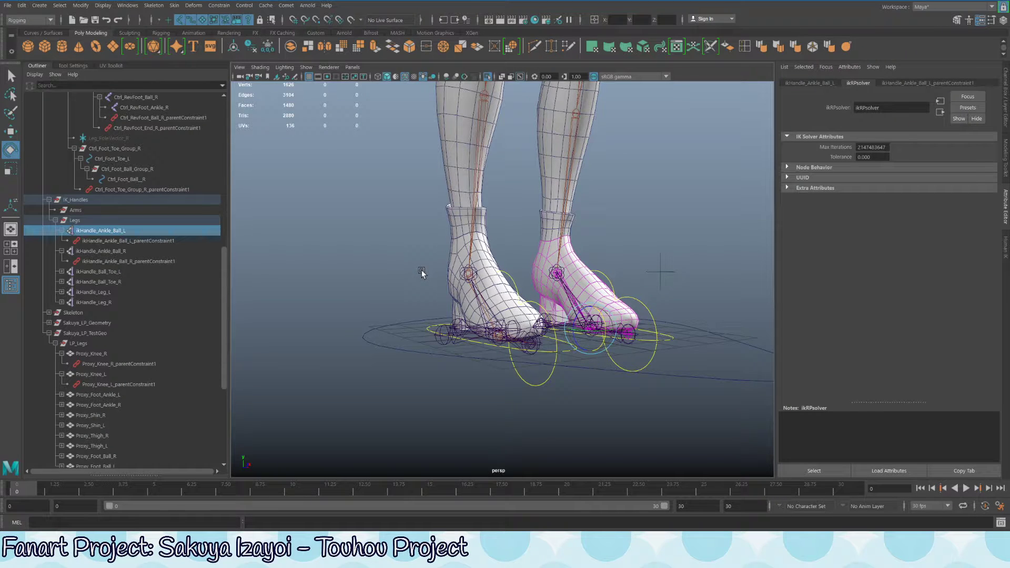
pyautogui.keyDown('alt'); pyautogui.moveTo(422, 272); pyautogui.dragTo(465, 433); pyautogui.keyUp('alt')
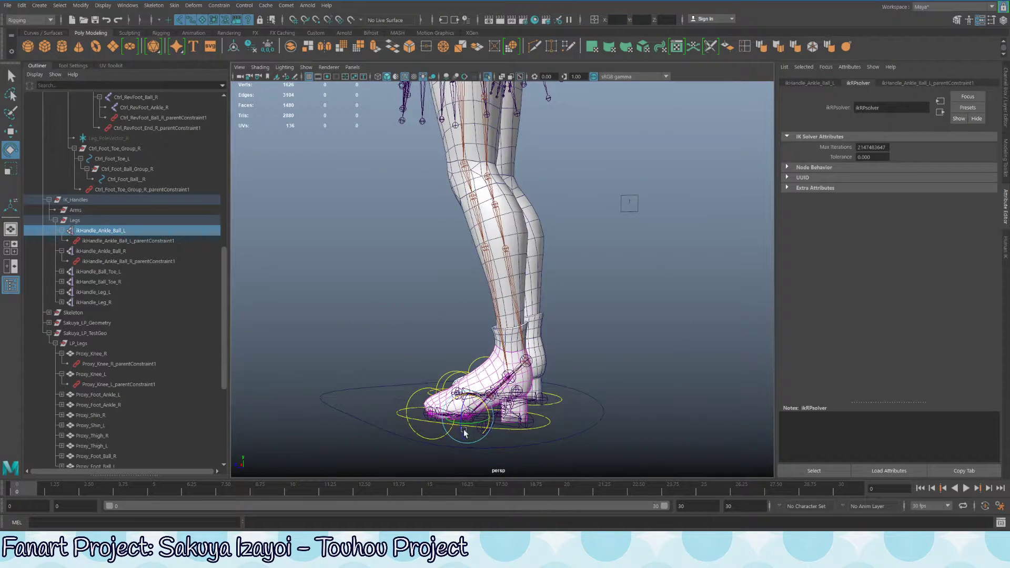
pyautogui.keyDown('alt'); pyautogui.moveTo(580, 231); pyautogui.dragTo(521, 320); pyautogui.keyUp('alt')
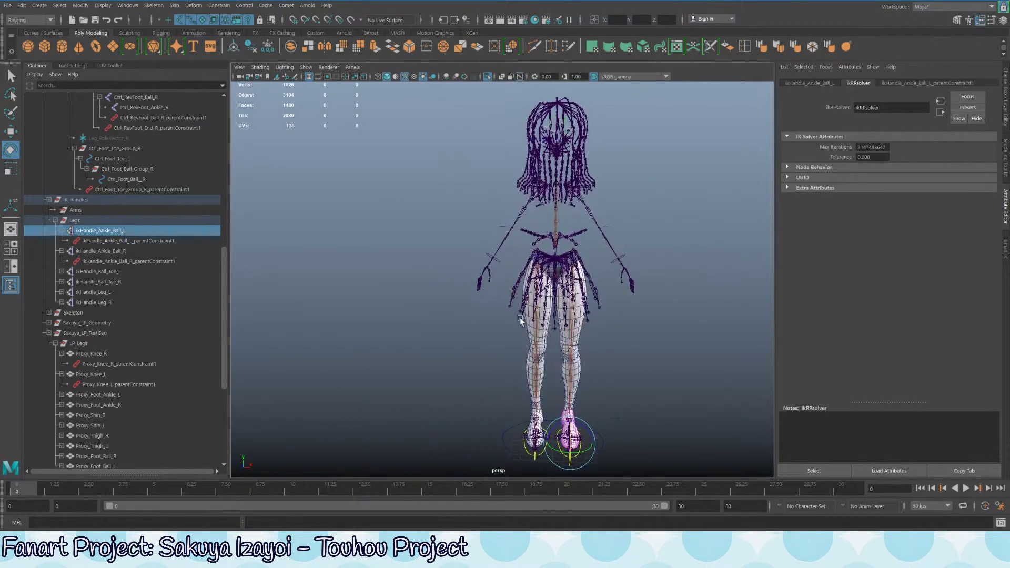
pyautogui.keyDown('alt'); pyautogui.moveTo(521, 320); pyautogui.dragTo(416, 221, button='middle'); pyautogui.keyUp('alt')
pyautogui.keyDown('alt'); pyautogui.moveTo(416, 221); pyautogui.dragTo(500, 311, button='right'); pyautogui.keyUp('alt')
pyautogui.keyDown('alt'); pyautogui.moveTo(500, 311); pyautogui.dragTo(586, 250, button='middle'); pyautogui.keyUp('alt')
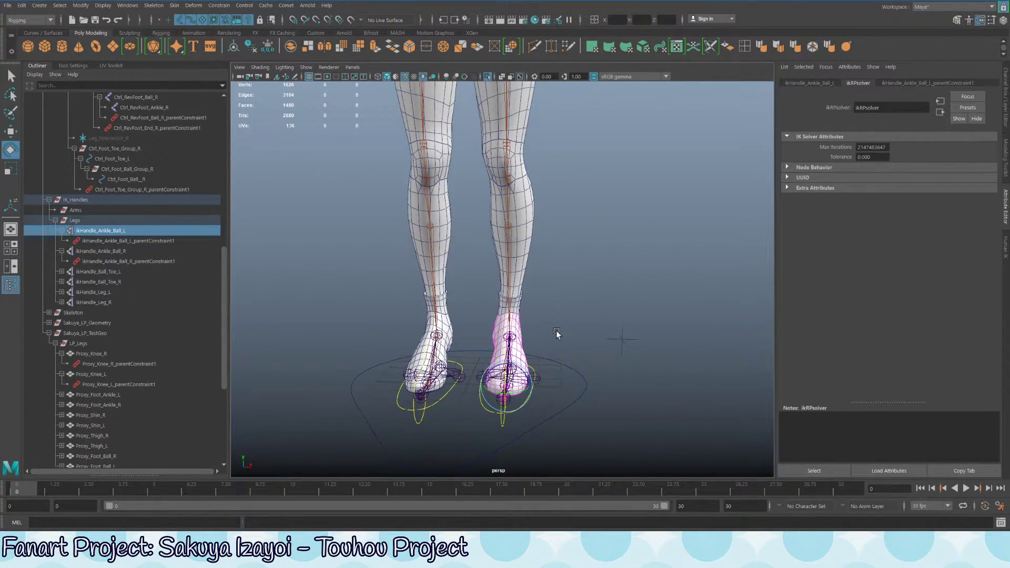
pyautogui.keyDown('alt'); pyautogui.moveTo(551, 328); pyautogui.dragTo(606, 385); pyautogui.keyUp('alt')
# Step: Select Ctrl_Foot_L and tilt the left foot by lowering its Banking to about -32
pyautogui.click(609, 384)
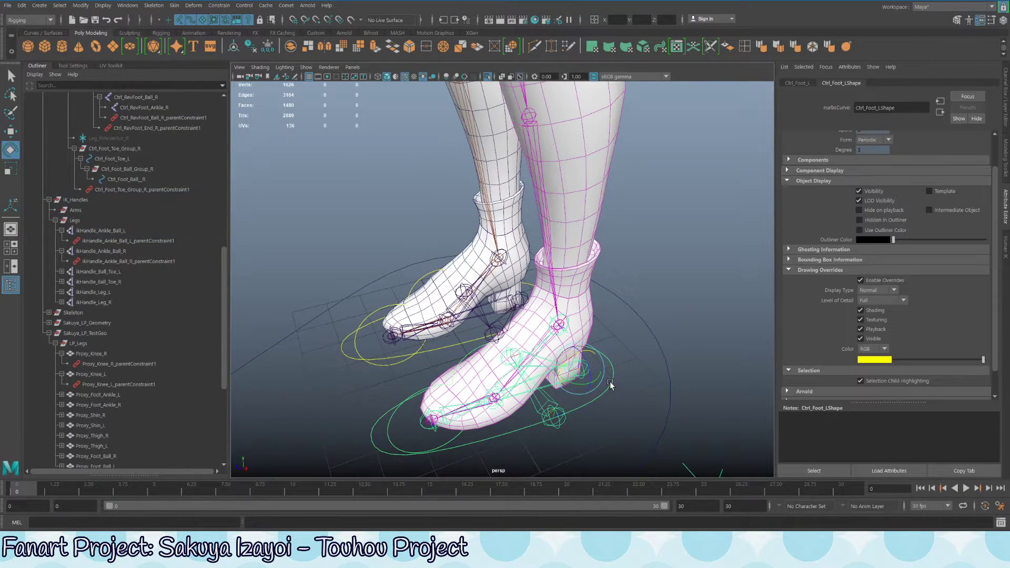
pyautogui.keyDown('alt'); pyautogui.moveTo(408, 400); pyautogui.dragTo(514, 353); pyautogui.keyUp('alt')
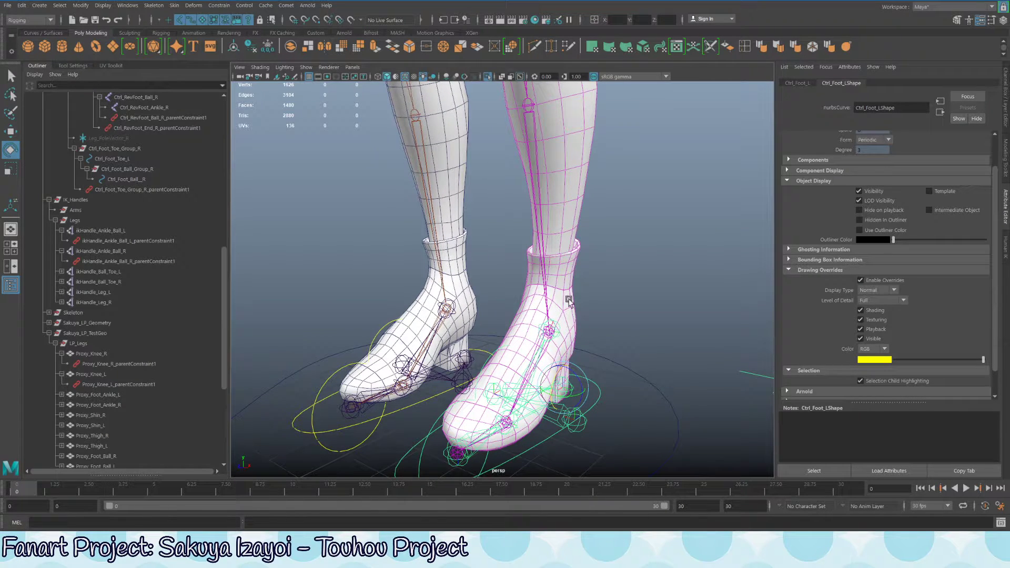
pyautogui.keyDown('alt'); pyautogui.moveTo(467, 448); pyautogui.dragTo(582, 353); pyautogui.keyUp('alt')
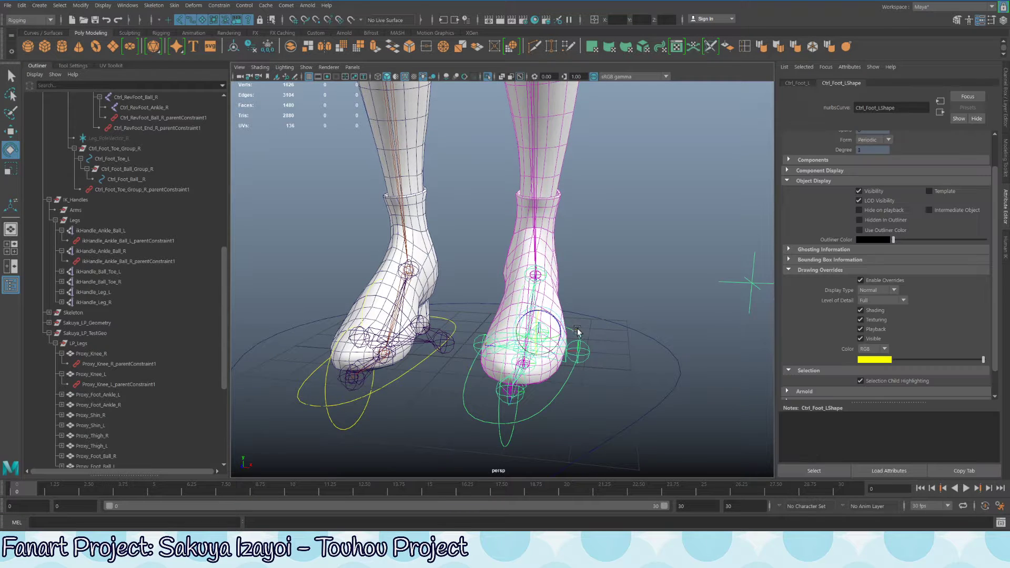
pyautogui.hotkey('ctrl', 'a')
pyautogui.click(951, 189)
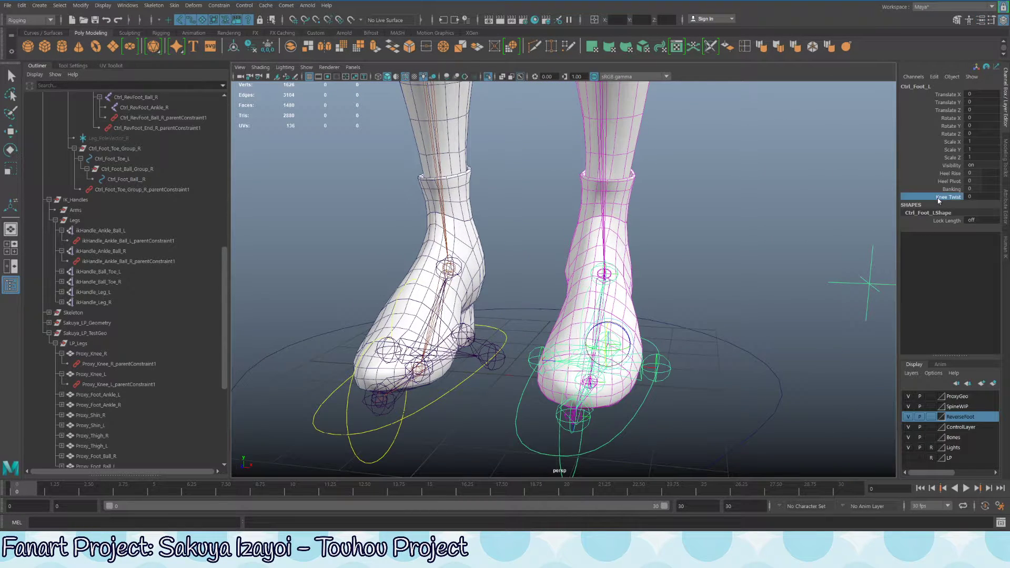
pyautogui.moveTo(758, 253); pyautogui.dragTo(593, 345, button='middle')
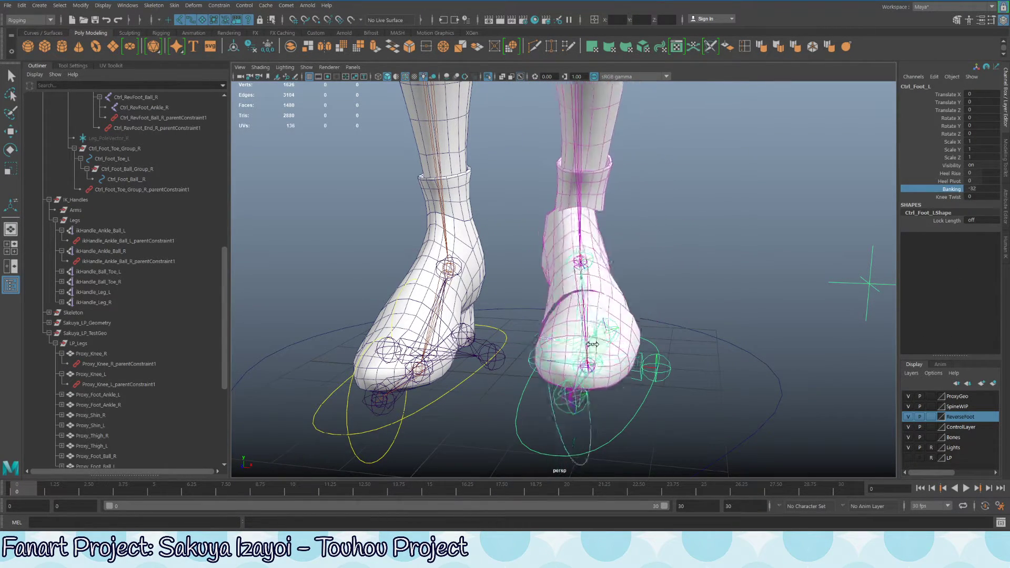
# Step: Undo the Banking changes made on Ctrl_Foot_L
pyautogui.hotkey('ctrl', 'z')
pyautogui.hotkey('ctrl', 'z')
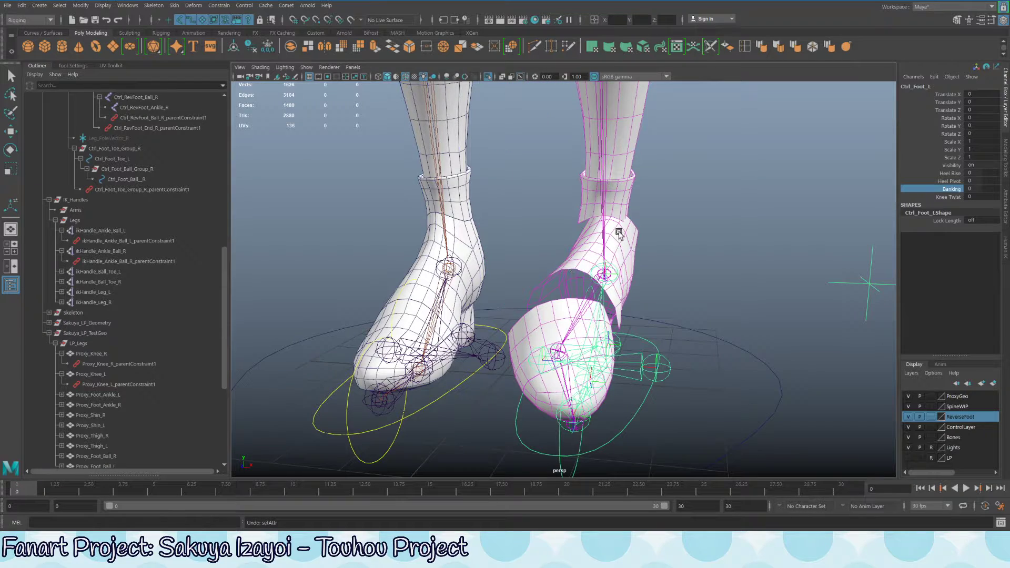
pyautogui.hotkey('ctrl', 'z')
# Step: Examine the left foot's pose, checking the channel values of ikHandle_Ankle_Ball_L, Ctrl_Foot_L and Ctrl_Foot_Ball_L
pyautogui.click(584, 267)
pyautogui.press('e')
pyautogui.keyDown('alt'); pyautogui.moveTo(582, 272); pyautogui.dragTo(606, 290); pyautogui.keyUp('alt')
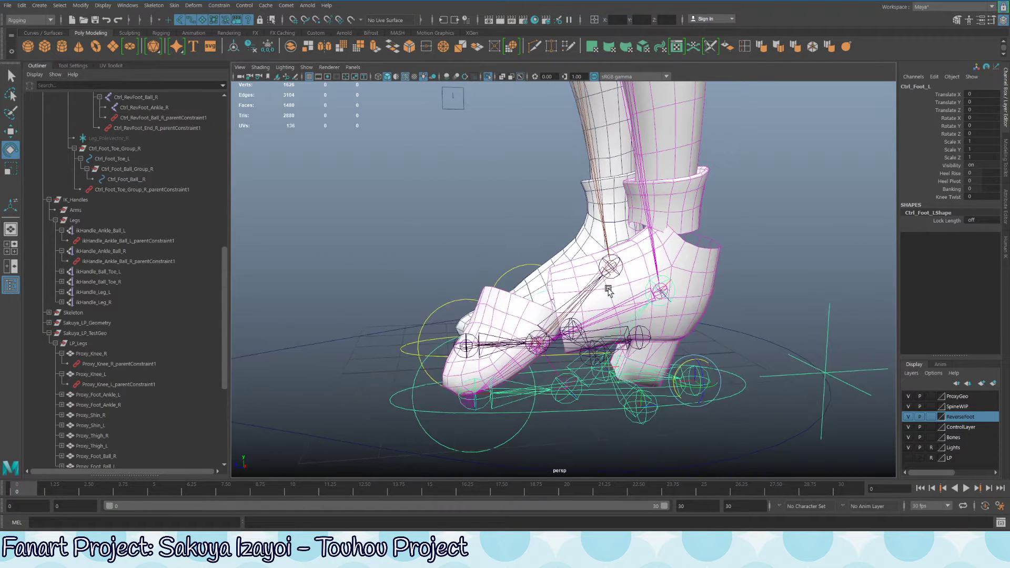
pyautogui.keyDown('alt'); pyautogui.moveTo(561, 323); pyautogui.dragTo(597, 359); pyautogui.keyUp('alt')
pyautogui.click(592, 357)
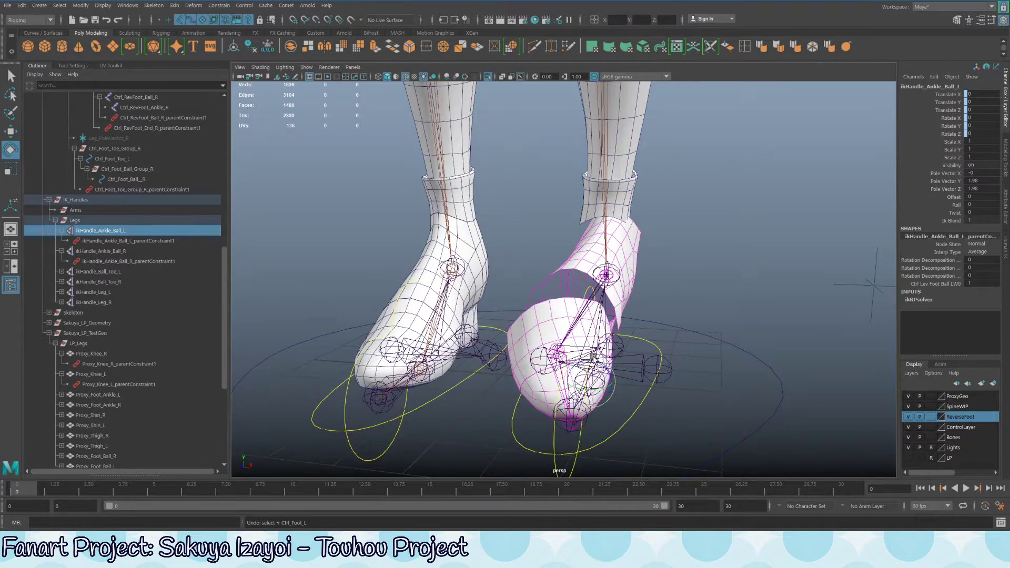
pyautogui.click(637, 397)
pyautogui.click(637, 398)
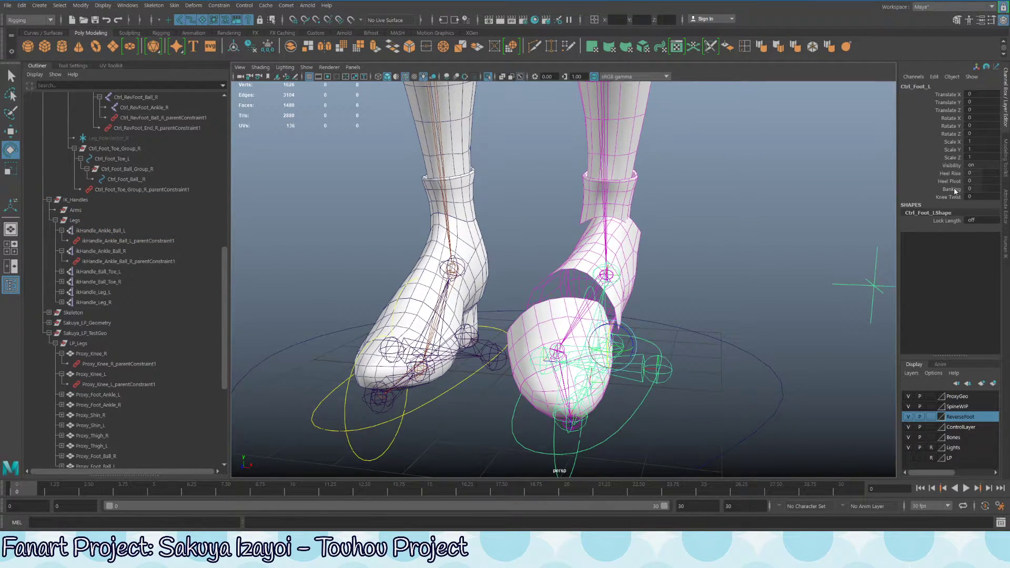
pyautogui.keyDown('alt'); pyautogui.moveTo(592, 345); pyautogui.dragTo(555, 327); pyautogui.keyUp('alt')
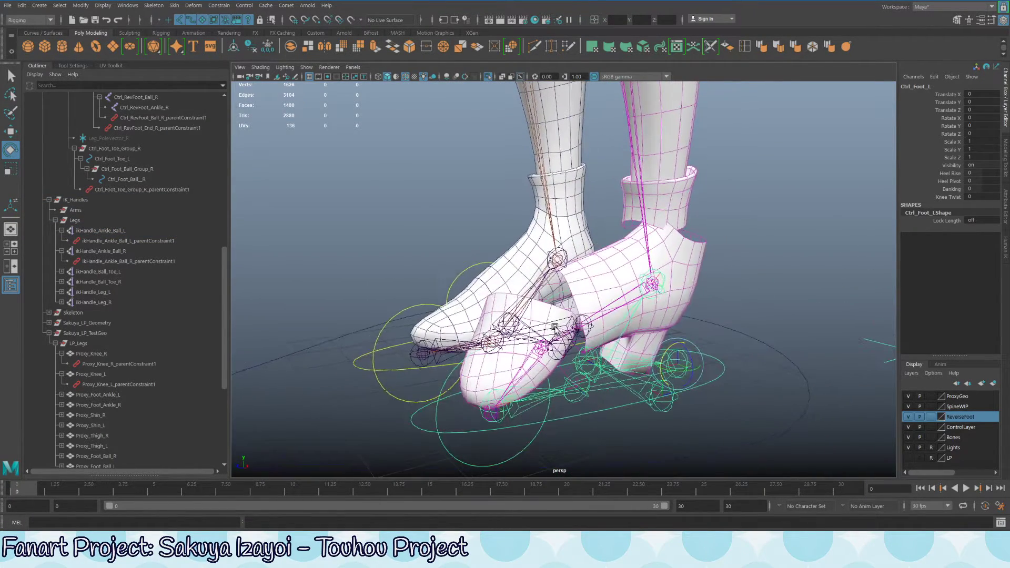
pyautogui.press('Down')
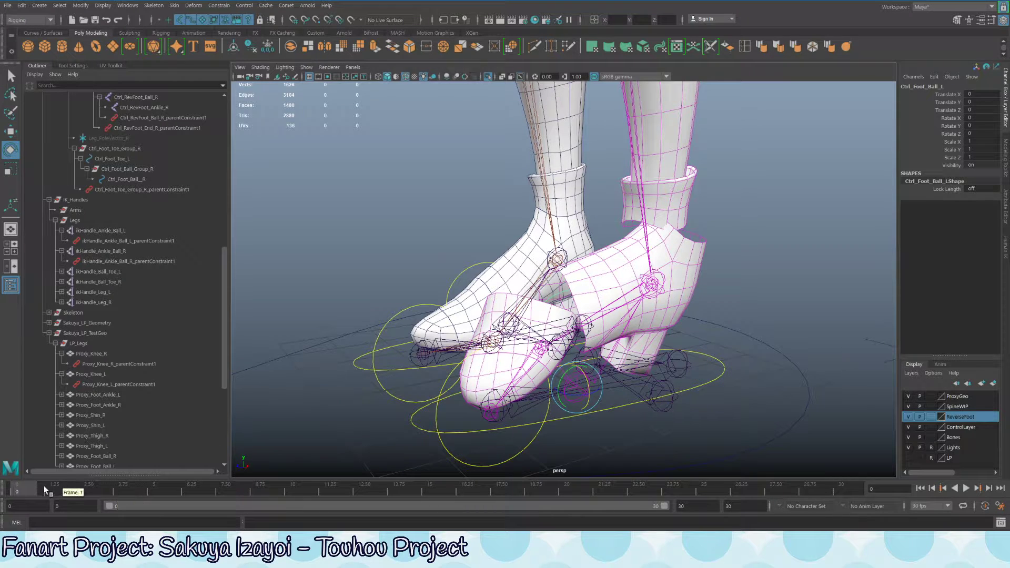
# Step: Inspect the joints and geometry around the ball of the foot, including effector3, Proxy_Foot_Ball_L and Ctrl_RevFoot_End_L
pyautogui.keyDown('alt'); pyautogui.moveTo(412, 291); pyautogui.dragTo(532, 319); pyautogui.keyUp('alt')
pyautogui.press('q')
pyautogui.click(544, 346)
pyautogui.keyDown('alt'); pyautogui.moveTo(546, 349); pyautogui.dragTo(563, 361, button='right'); pyautogui.keyUp('alt')
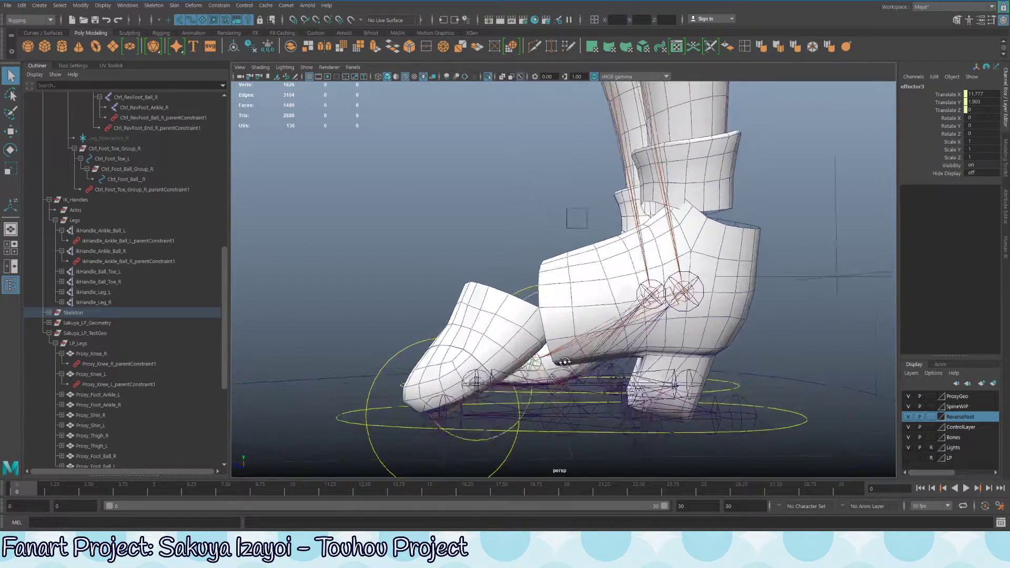
pyautogui.keyDown('alt'); pyautogui.moveTo(564, 361); pyautogui.dragTo(551, 308); pyautogui.keyUp('alt')
pyautogui.keyDown('alt'); pyautogui.moveTo(551, 308); pyautogui.dragTo(581, 371, button='right'); pyautogui.keyUp('alt')
pyautogui.click(545, 360)
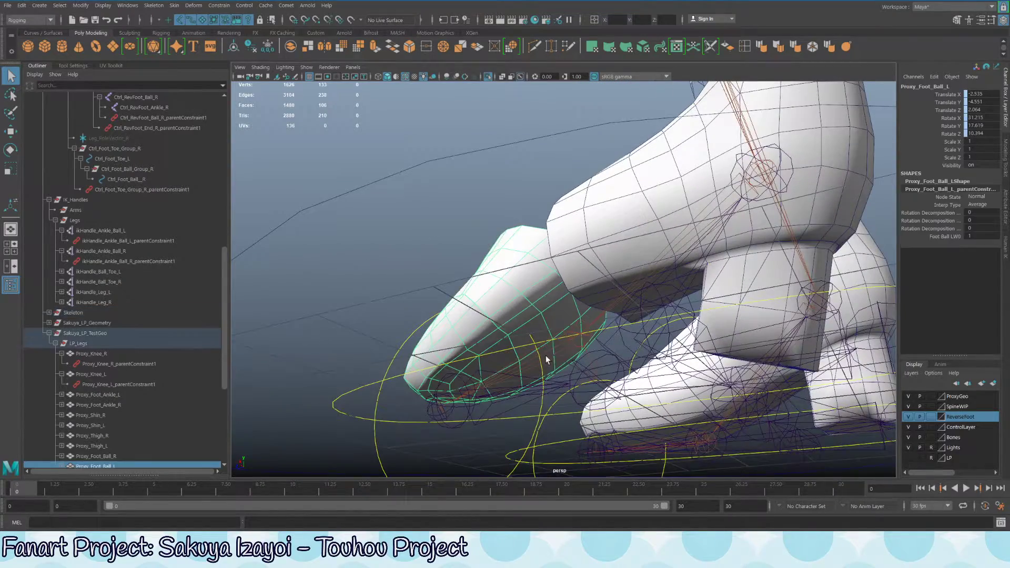
pyautogui.click(568, 388)
pyautogui.keyDown('alt'); pyautogui.moveTo(522, 355); pyautogui.dragTo(732, 370); pyautogui.keyUp('alt')
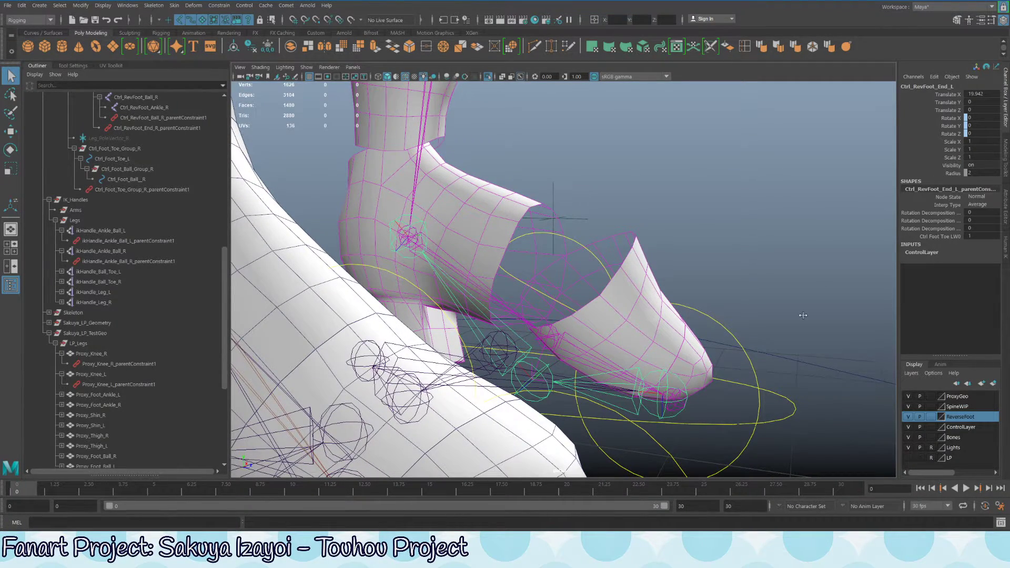
pyautogui.keyDown('alt'); pyautogui.moveTo(803, 315); pyautogui.dragTo(751, 427); pyautogui.keyUp('alt')
# Step: Select Ctrl_Foot_L, shift its Banking to a negative value, and reset Banking to 0
pyautogui.click(728, 429)
pyautogui.click(728, 427)
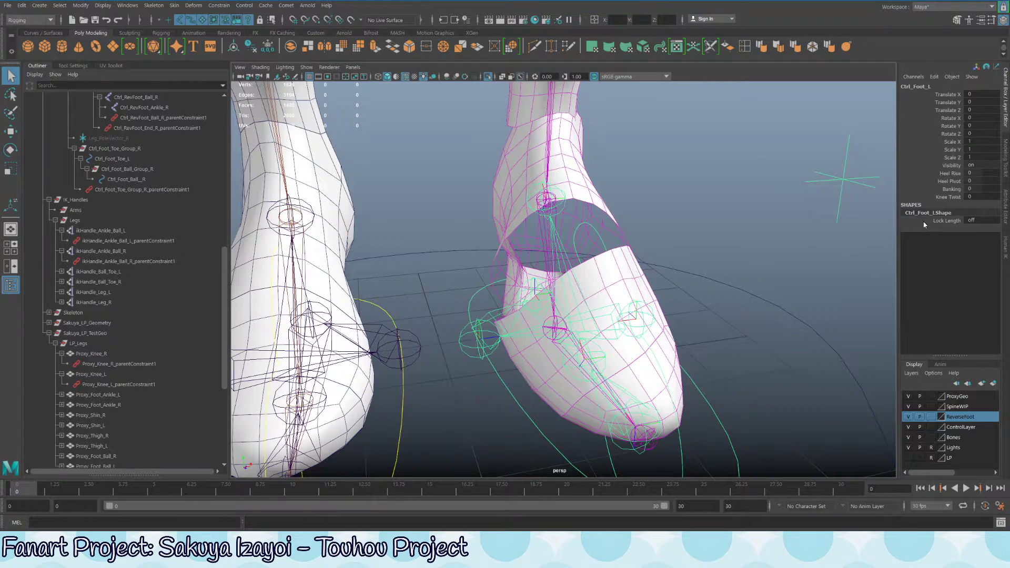
pyautogui.click(951, 189)
pyautogui.moveTo(733, 261); pyautogui.dragTo(857, 293, button='middle')
pyautogui.doubleClick(982, 189)
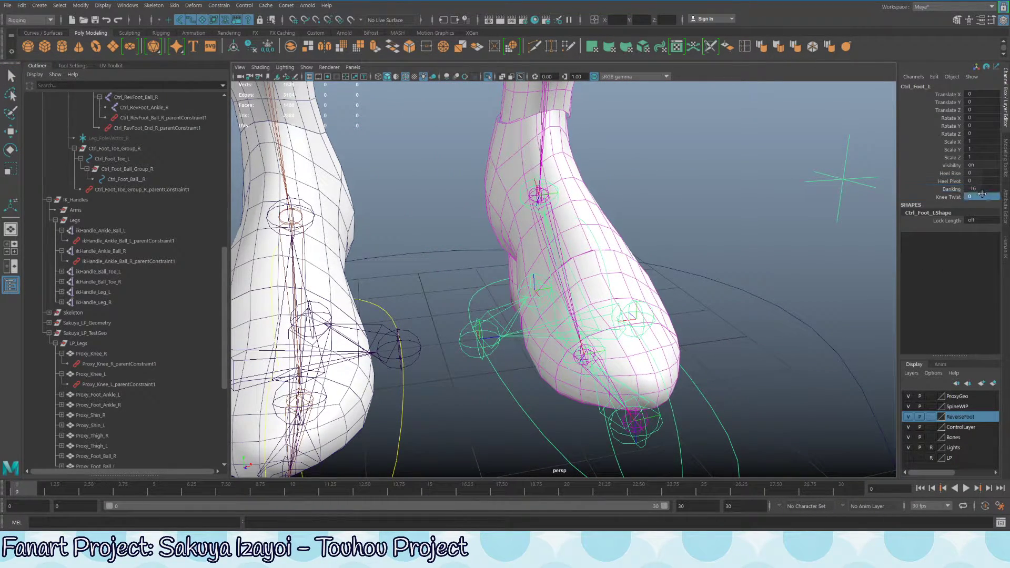
pyautogui.write('0')
pyautogui.press('Return')
# Step: Inspect the left reverse-foot joints Ctrl_RevFoot_OuterBank_L and Ctrl_RevFoot_Heel_L and the gap at the ball of the shoe
pyautogui.keyDown('alt'); pyautogui.moveTo(679, 203); pyautogui.dragTo(598, 234); pyautogui.keyUp('alt')
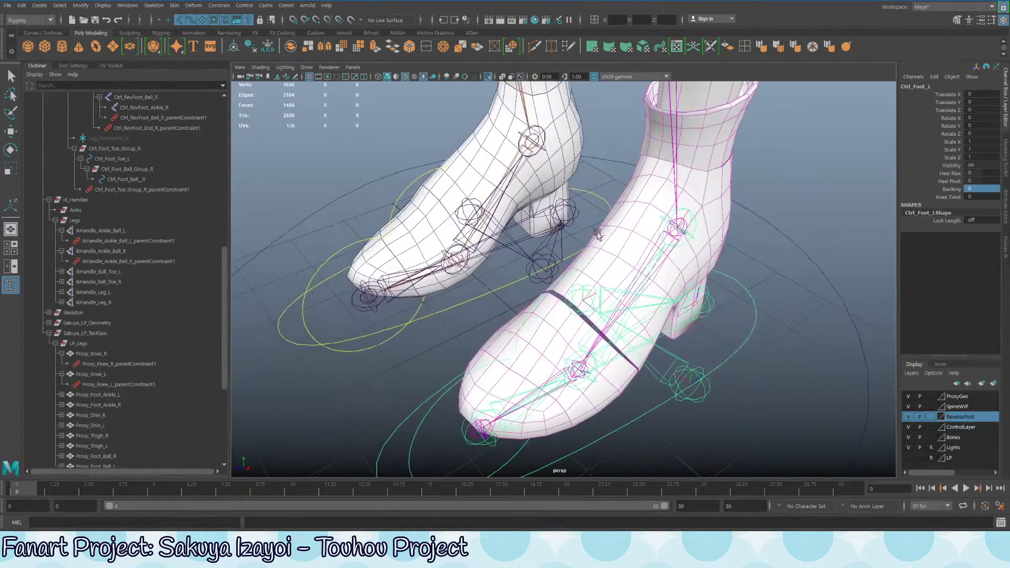
pyautogui.press('q')
pyautogui.click(706, 378)
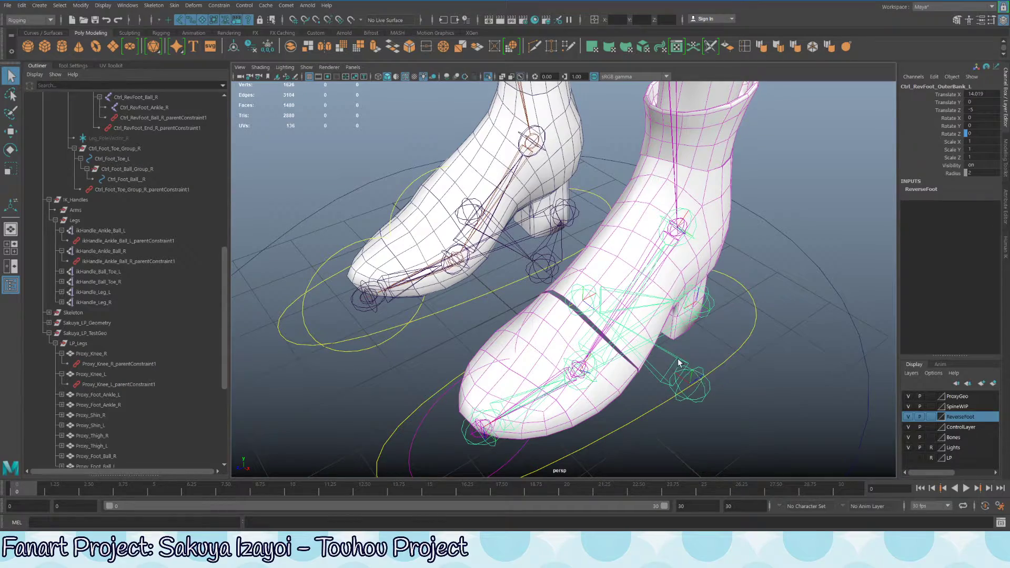
pyautogui.keyDown('alt'); pyautogui.moveTo(536, 374); pyautogui.dragTo(570, 299); pyautogui.keyUp('alt')
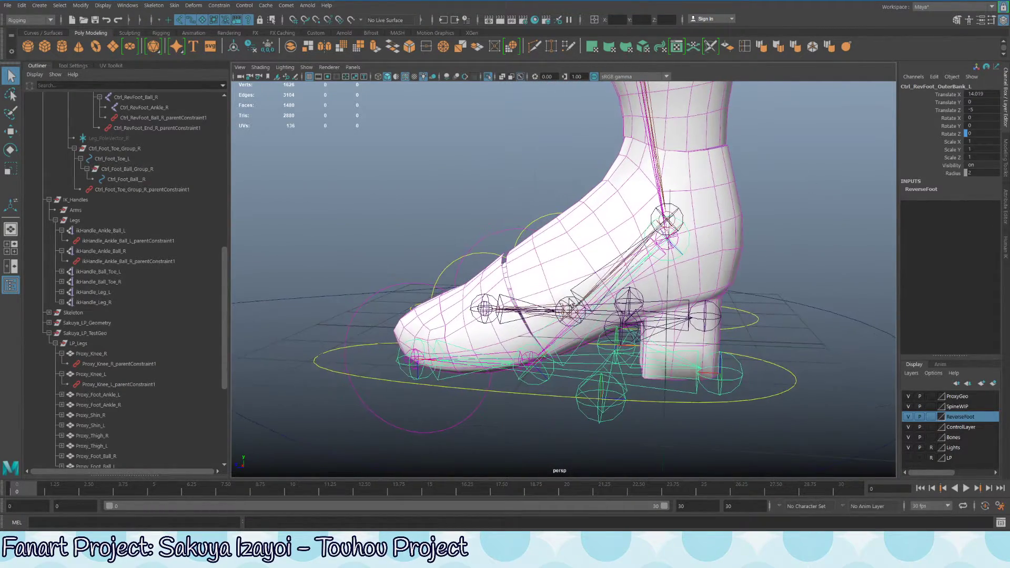
pyautogui.click(112, 293)
pyautogui.keyDown('alt'); pyautogui.moveTo(626, 276); pyautogui.dragTo(693, 409); pyautogui.keyUp('alt')
# Step: Select Ctrl_Foot_L, test its Heel Rise, and reset Heel Rise to 0
pyautogui.click(719, 388)
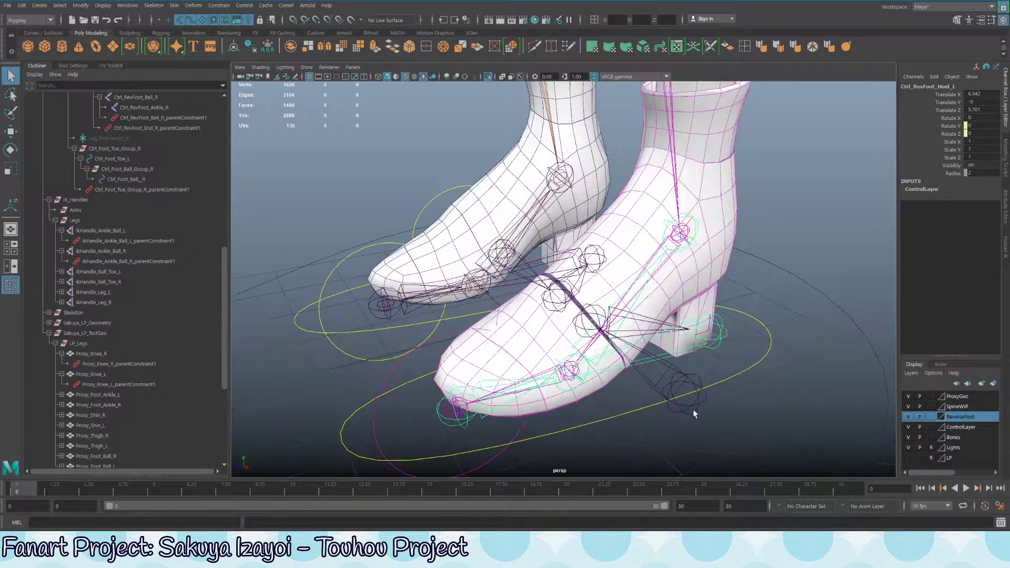
pyautogui.click(724, 383)
pyautogui.click(947, 173)
pyautogui.moveTo(726, 278)
pyautogui.mouseDown(button='middle')
pyautogui.moveTo(700, 278)
pyautogui.moveTo(737, 278)
pyautogui.moveTo(725, 278)
pyautogui.mouseUp(button='middle')
pyautogui.hotkey('ctrl', 'z')
pyautogui.click(985, 172)
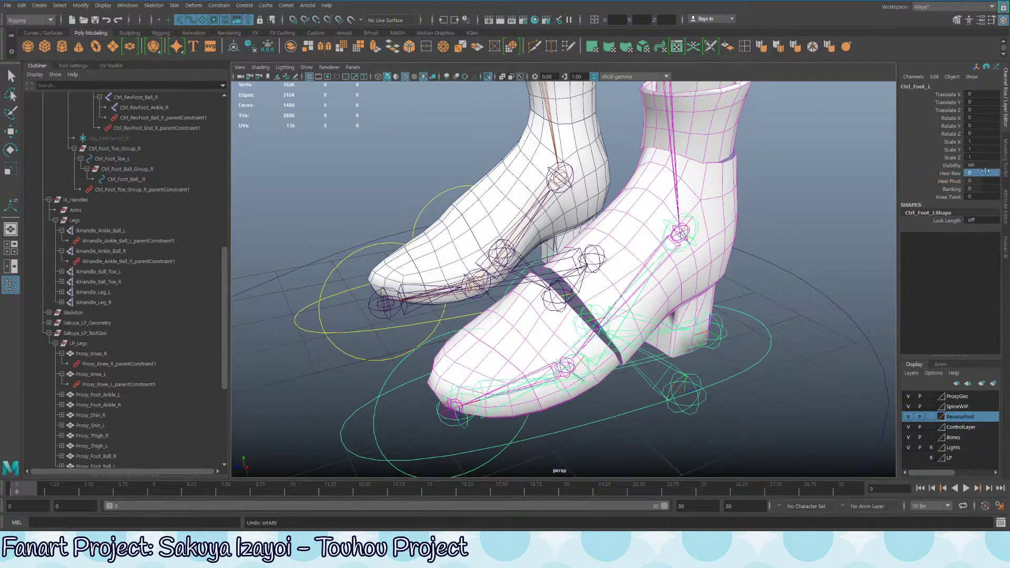
pyautogui.write('0')
pyautogui.press('Return')
pyautogui.keyDown('alt'); pyautogui.moveTo(615, 290); pyautogui.dragTo(572, 304); pyautogui.keyUp('alt')
# Step: Select Ctrl_Foot_Toe_L, rotate it around Y to test the toe, and reset Rotate Y to 0
pyautogui.click(366, 316)
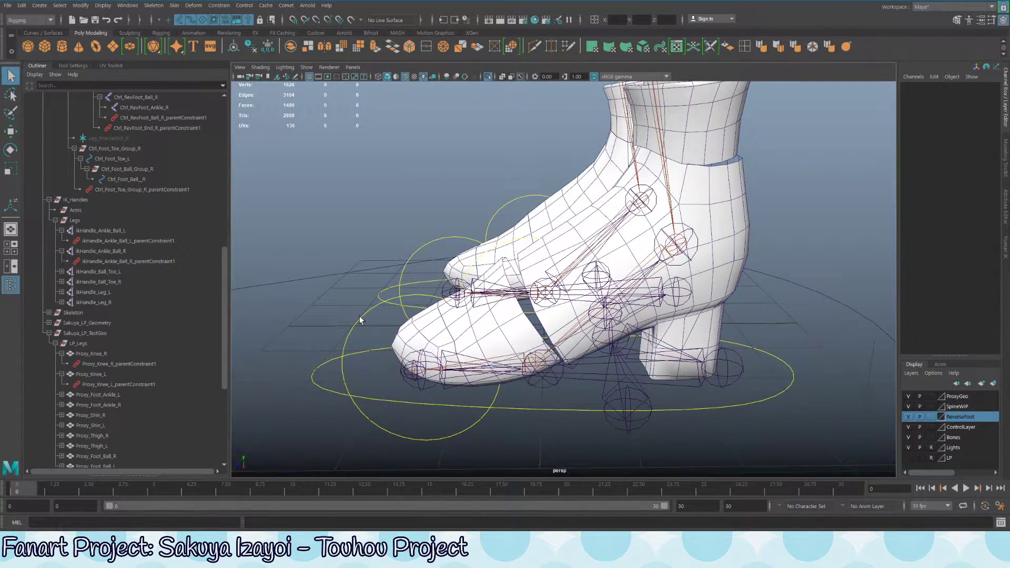
pyautogui.click(367, 318)
pyautogui.press('e')
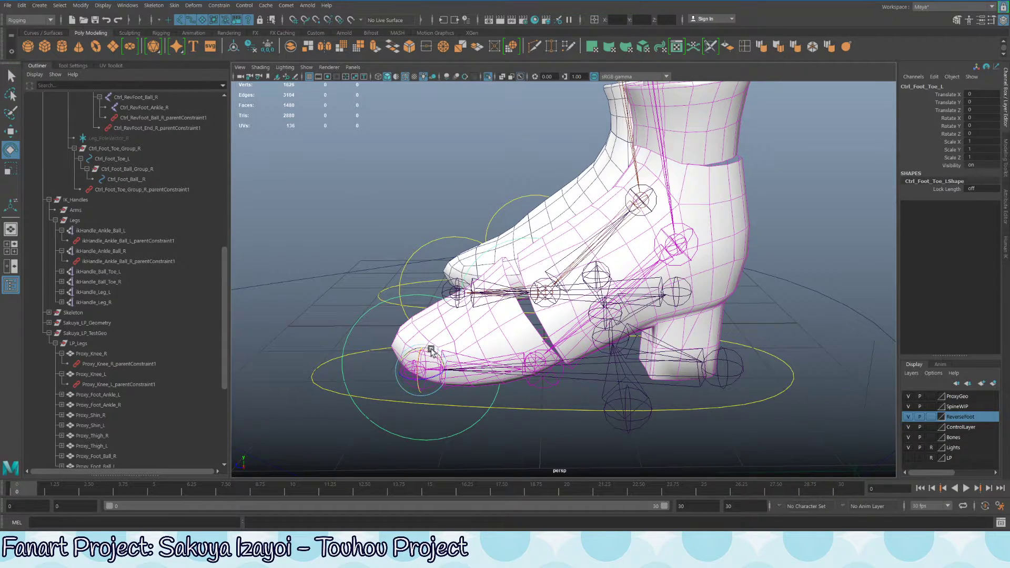
pyautogui.moveTo(431, 352); pyautogui.dragTo(488, 353)
pyautogui.click(982, 125)
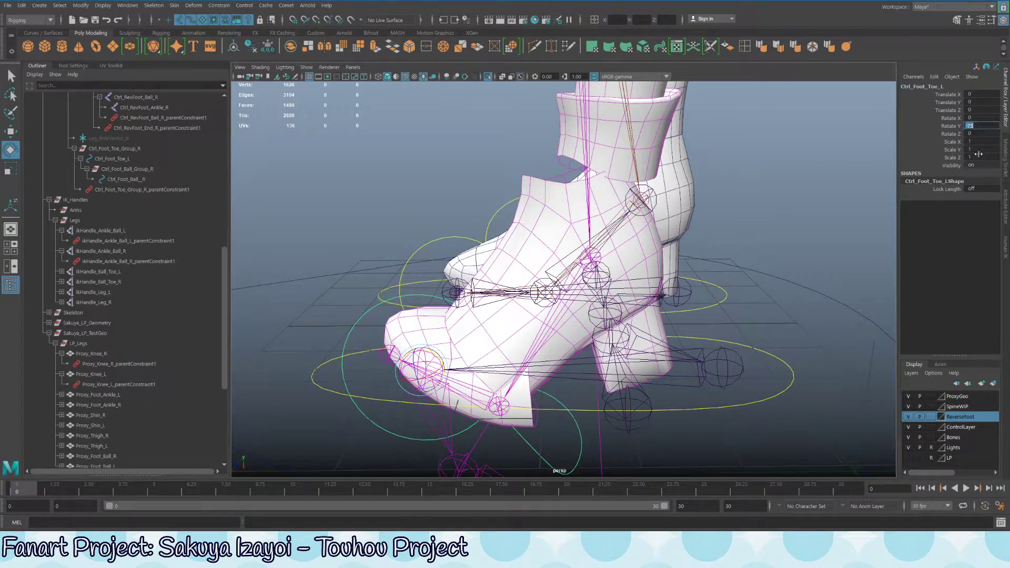
pyautogui.write('0')
pyautogui.press('Return')
# Step: Examine the left ankle, foot and knee alignment against the right leg, from full legs to a close front view
pyautogui.keyDown('alt'); pyautogui.moveTo(834, 204); pyautogui.dragTo(651, 204); pyautogui.keyUp('alt')
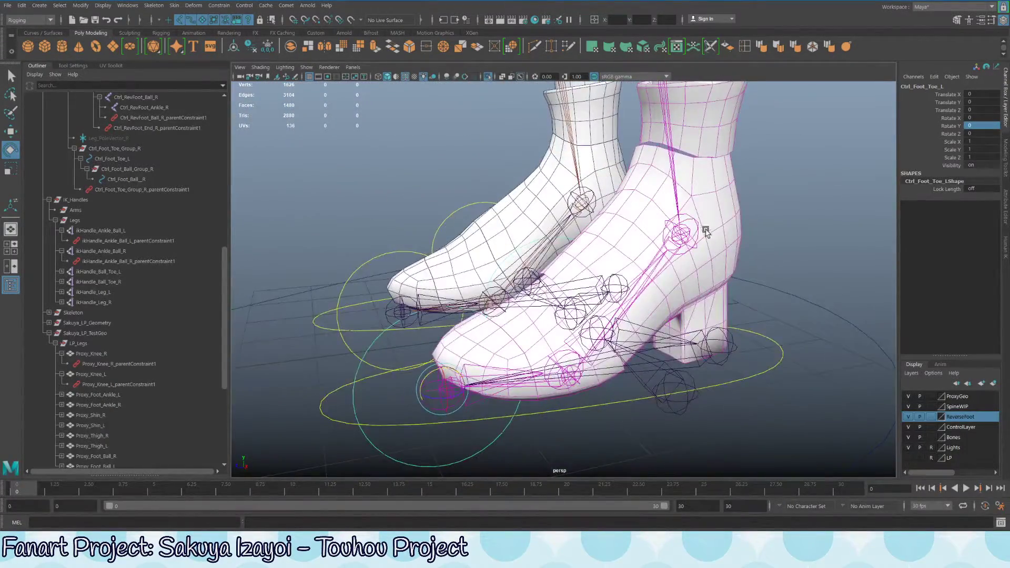
pyautogui.keyDown('alt'); pyautogui.moveTo(705, 230); pyautogui.dragTo(527, 234, button='right'); pyautogui.keyUp('alt')
pyautogui.keyDown('alt'); pyautogui.moveTo(527, 235); pyautogui.dragTo(514, 370, button='middle'); pyautogui.keyUp('alt')
pyautogui.keyDown('alt'); pyautogui.moveTo(514, 370); pyautogui.dragTo(458, 226, button='right'); pyautogui.keyUp('alt')
pyautogui.keyDown('alt'); pyautogui.moveTo(458, 227); pyautogui.dragTo(511, 189); pyautogui.keyUp('alt')
pyautogui.keyDown('alt'); pyautogui.moveTo(511, 189); pyautogui.dragTo(605, 284, button='right'); pyautogui.keyUp('alt')
pyautogui.keyDown('alt'); pyautogui.moveTo(605, 284); pyautogui.dragTo(563, 221, button='middle'); pyautogui.keyUp('alt')
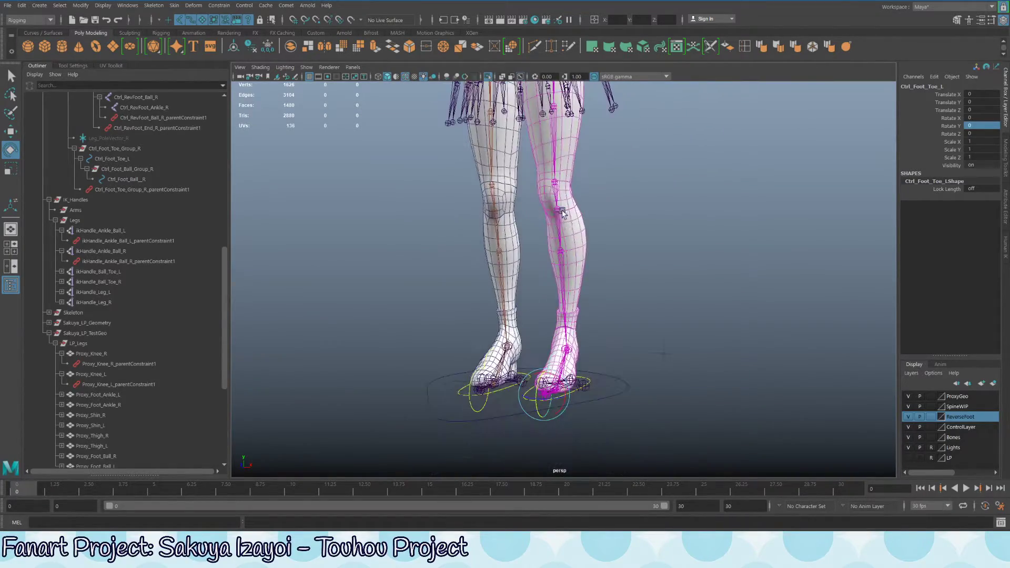
pyautogui.keyDown('alt'); pyautogui.moveTo(563, 221); pyautogui.dragTo(640, 300); pyautogui.keyUp('alt')
pyautogui.keyDown('alt'); pyautogui.moveTo(540, 290); pyautogui.dragTo(626, 294, button='right'); pyautogui.keyUp('alt')
pyautogui.keyDown('alt'); pyautogui.moveTo(626, 295); pyautogui.dragTo(616, 226, button='middle'); pyautogui.keyUp('alt')
pyautogui.keyDown('alt'); pyautogui.moveTo(616, 226); pyautogui.dragTo(585, 224); pyautogui.keyUp('alt')
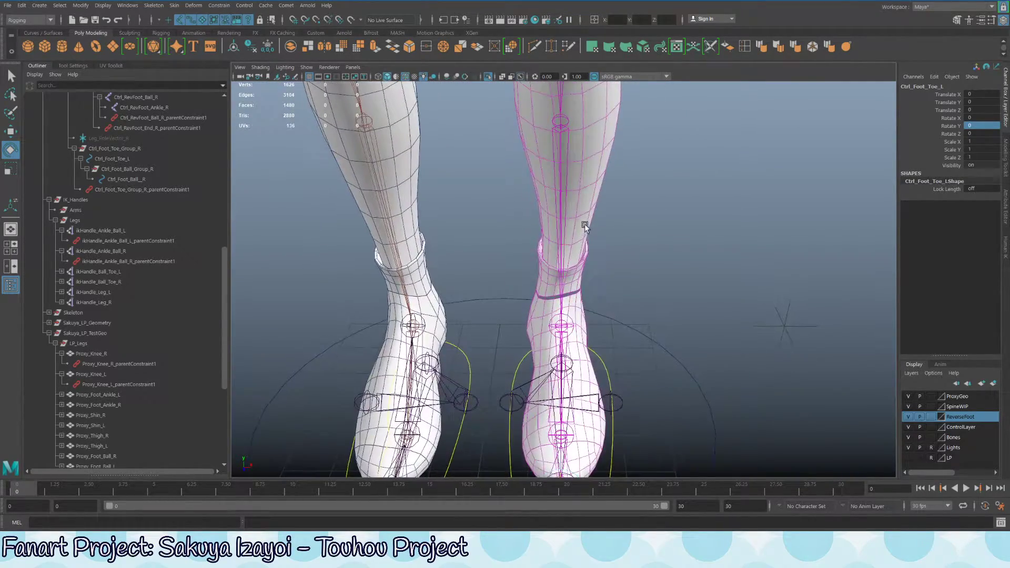
# Step: Undo the recent toe rotation, Heel Rise and selection changes on the left foot controls
pyautogui.hotkey('ctrl', 'z')
pyautogui.hotkey('ctrl', 'z')
pyautogui.hotkey('ctrl', 'z')
pyautogui.hotkey('ctrl', 'z')
pyautogui.hotkey('ctrl', 'z')
pyautogui.hotkey('ctrl', 'z')
pyautogui.hotkey('ctrl', 'z')
pyautogui.hotkey('ctrl', 'z')
pyautogui.hotkey('ctrl', 'z')
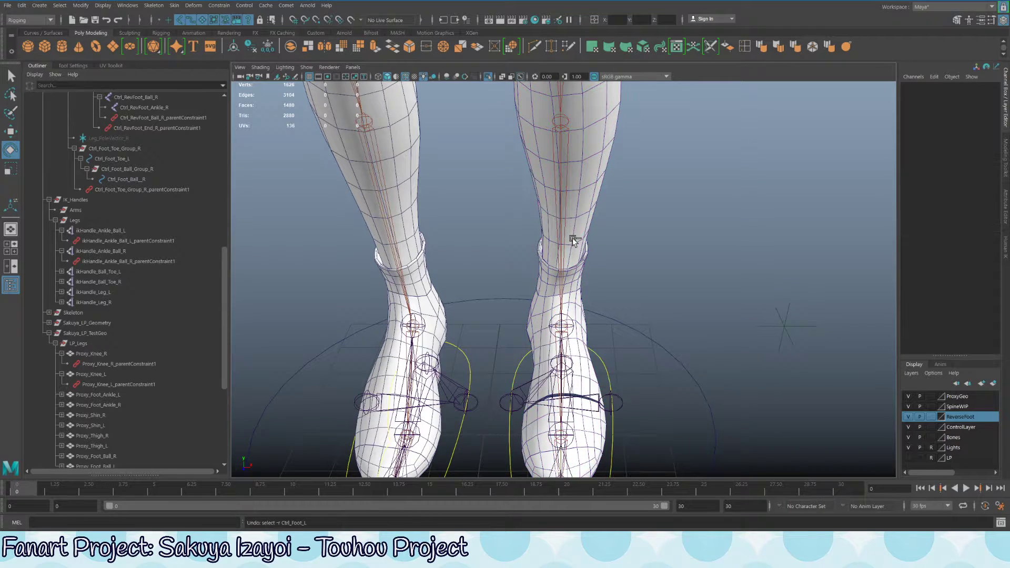
# Step: Undo the earlier selections and changes on the left foot controls and the ikHandle_Ankle_Ball_L handle
pyautogui.hotkey('ctrl', 'z')
pyautogui.hotkey('ctrl', 'z')
pyautogui.hotkey('ctrl', 'z')
pyautogui.hotkey('ctrl', 'z')
pyautogui.hotkey('ctrl', 'z')
pyautogui.hotkey('ctrl', 'z')
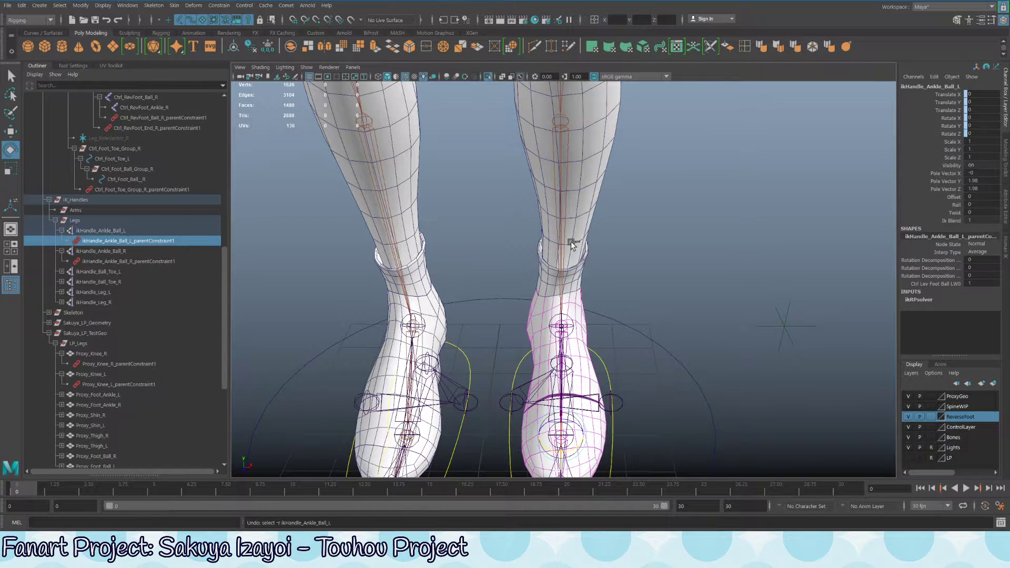
pyautogui.hotkey('ctrl', 'z')
pyautogui.hotkey('ctrl', 'z')
pyautogui.hotkey('ctrl', 'z')
pyautogui.hotkey('ctrl', 'z')
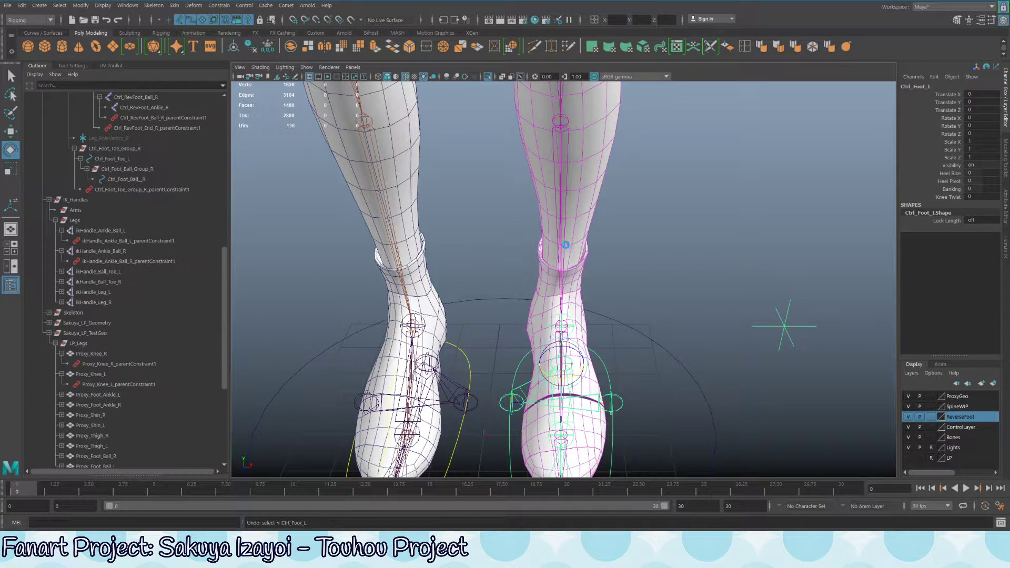
pyautogui.hotkey('ctrl', 'z')
pyautogui.hotkey('ctrl', 'z')
pyautogui.hotkey('ctrl', 'z')
pyautogui.hotkey('ctrl', 'z')
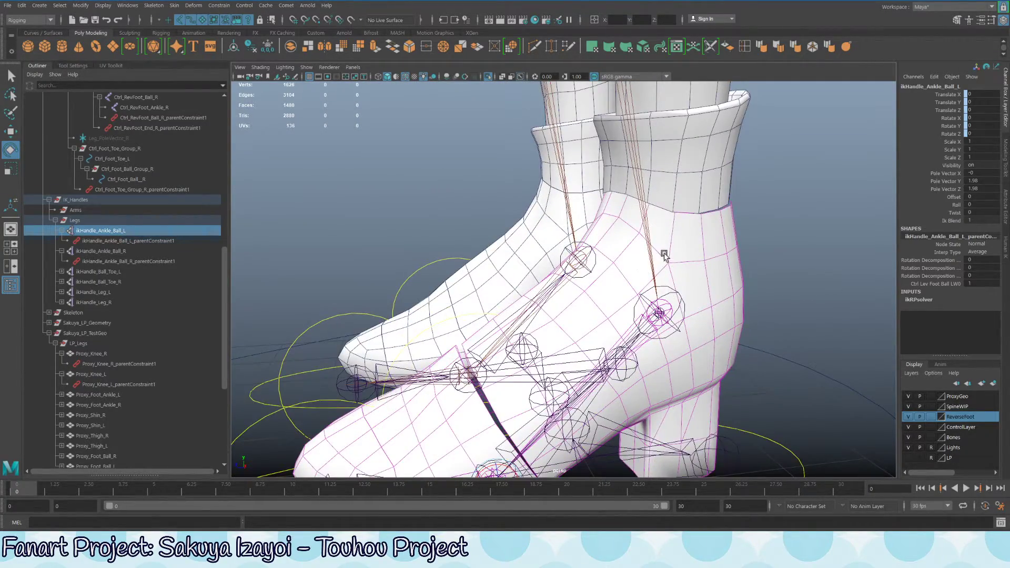
pyautogui.hotkey('ctrl', 'z')
pyautogui.hotkey('ctrl', 'z')
pyautogui.hotkey('ctrl', 'z')
pyautogui.hotkey('ctrl', 'z')
# Step: Select Proxy_Foot_Ankle_L and check the left ankle's alignment against the right leg in a full front view of the legs
pyautogui.click(599, 244)
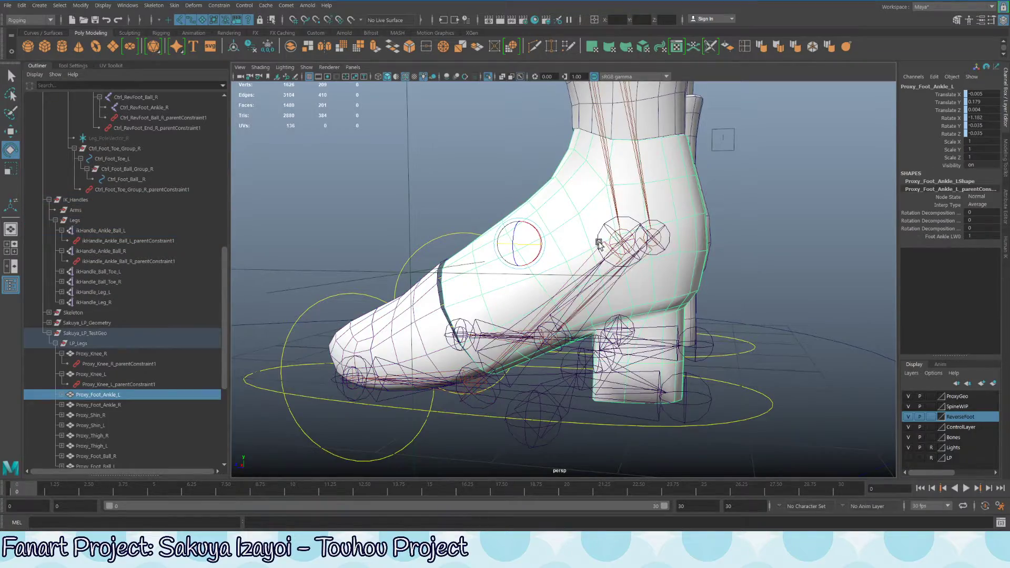
pyautogui.keyDown('alt'); pyautogui.moveTo(665, 255); pyautogui.dragTo(424, 108, button='right'); pyautogui.keyUp('alt')
pyautogui.keyDown('alt'); pyautogui.moveTo(423, 107); pyautogui.dragTo(392, 336, button='middle'); pyautogui.keyUp('alt')
pyautogui.keyDown('alt'); pyautogui.moveTo(614, 198); pyautogui.dragTo(561, 242); pyautogui.keyUp('alt')
pyautogui.keyDown('alt'); pyautogui.moveTo(560, 242); pyautogui.dragTo(603, 366, button='right'); pyautogui.keyUp('alt')
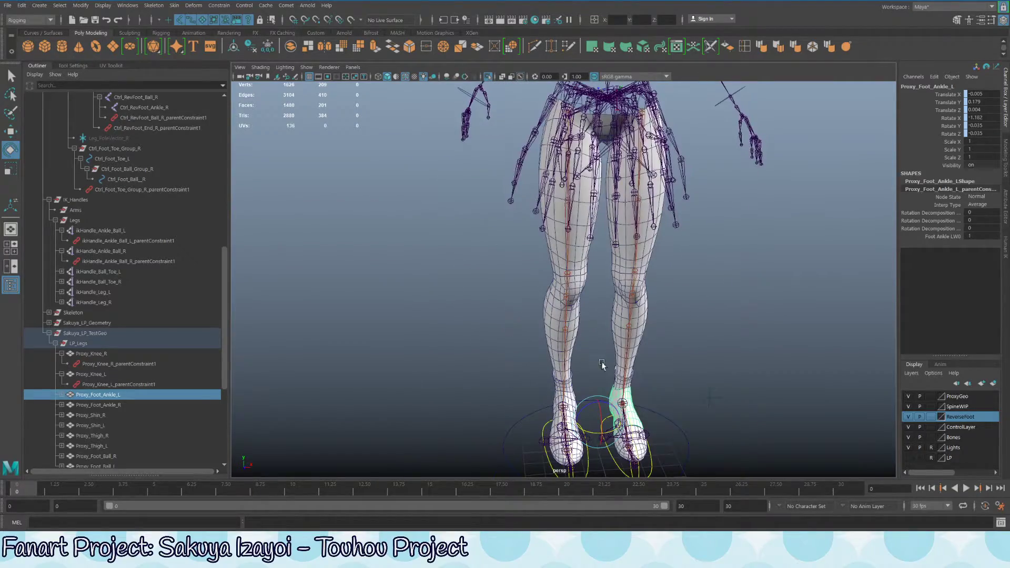
# Step: Select the Spine3 joint on the torso skeleton and find the spine rig nodes in the scene hierarchy
pyautogui.keyDown('alt'); pyautogui.moveTo(604, 164); pyautogui.dragTo(553, 357); pyautogui.keyUp('alt')
pyautogui.keyDown('alt'); pyautogui.moveTo(508, 394); pyautogui.dragTo(554, 278); pyautogui.keyUp('alt')
pyautogui.click(568, 270)
pyautogui.press('q')
pyautogui.click(549, 287)
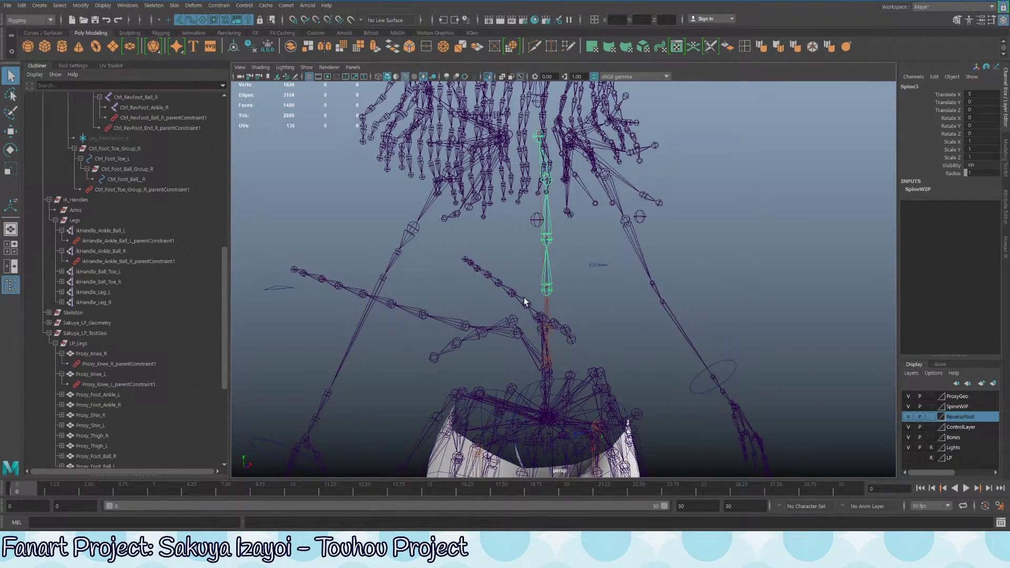
pyautogui.scroll(15, 95, 321)
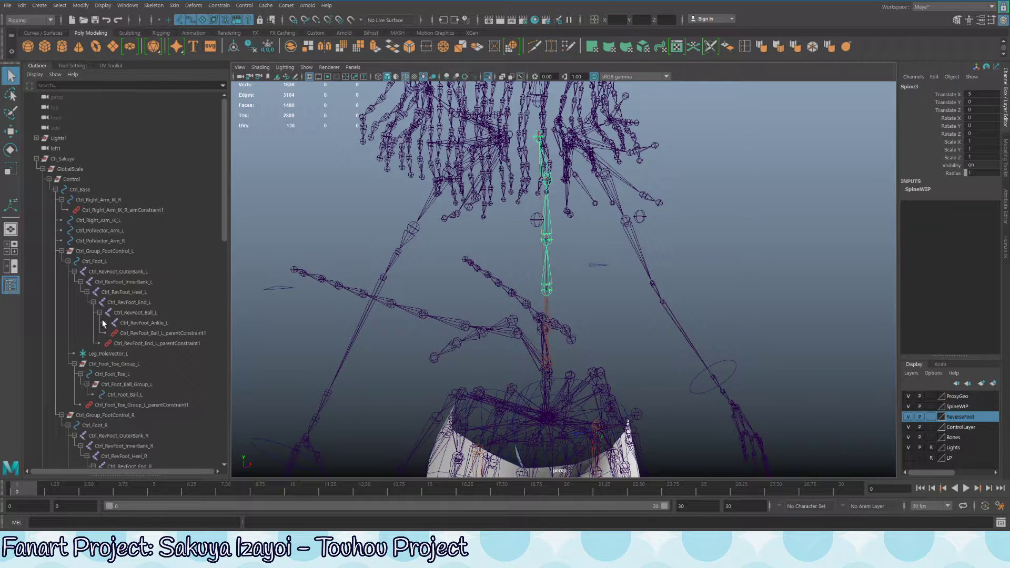
pyautogui.scroll(-15, 115, 227)
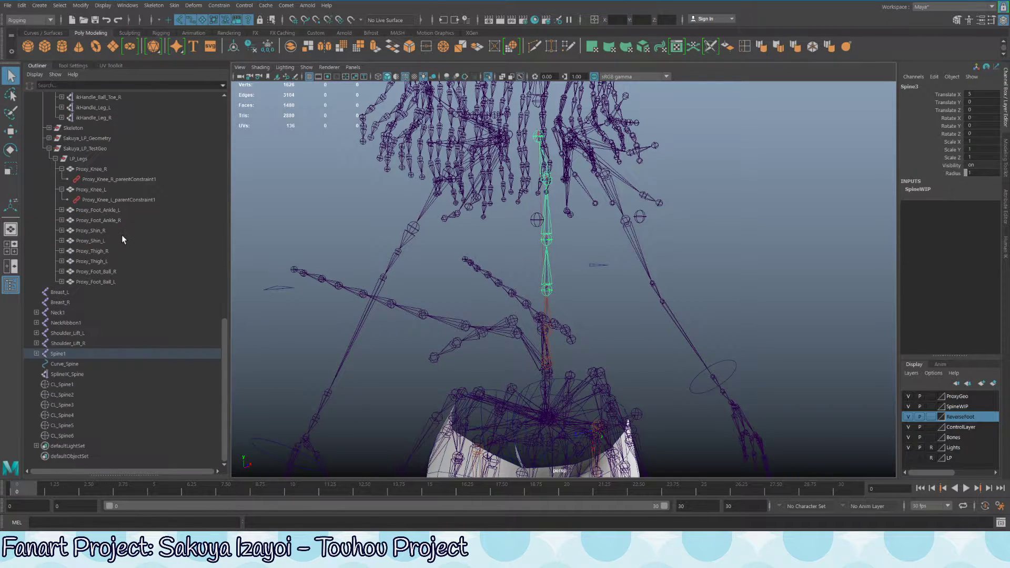
# Step: Inspect Curve_Spine and the Spine1 joint chain, and select the clusters CL_Spine1 through CL_Spine6
pyautogui.click(74, 364)
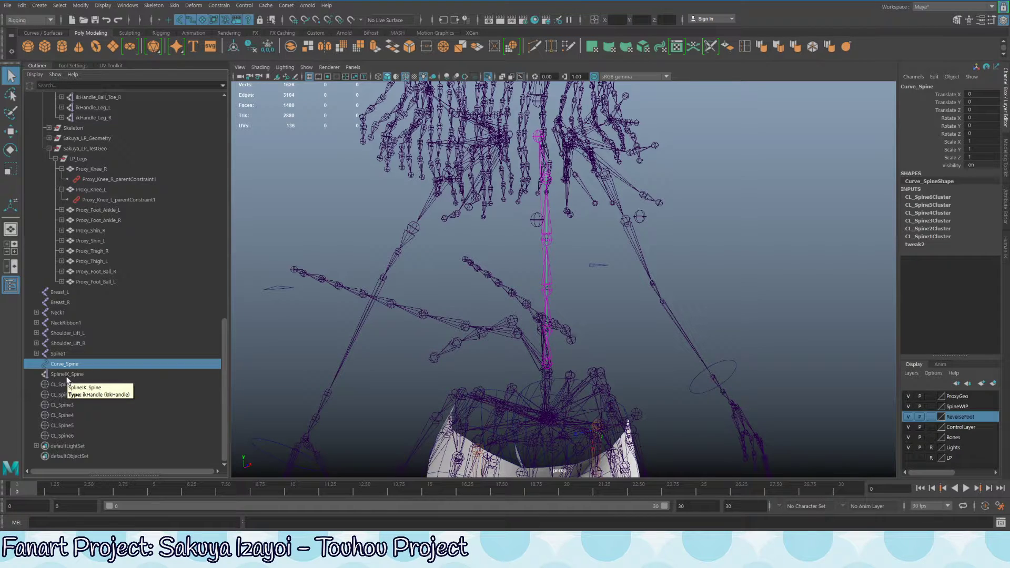
pyautogui.click(80, 354)
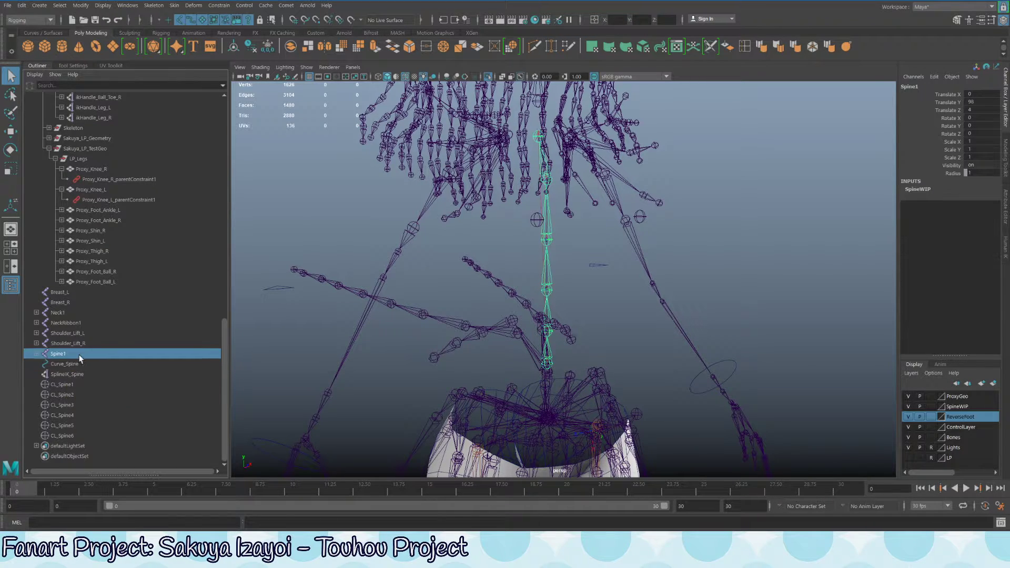
pyautogui.keyDown('shift'); pyautogui.click(37, 354); pyautogui.keyUp('shift')
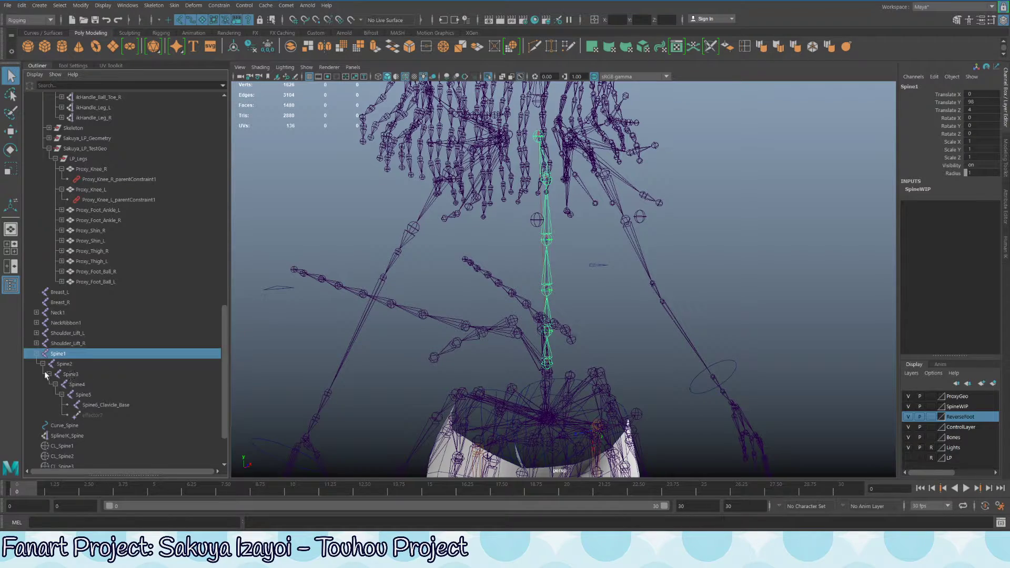
pyautogui.click(37, 354)
pyautogui.click(75, 384)
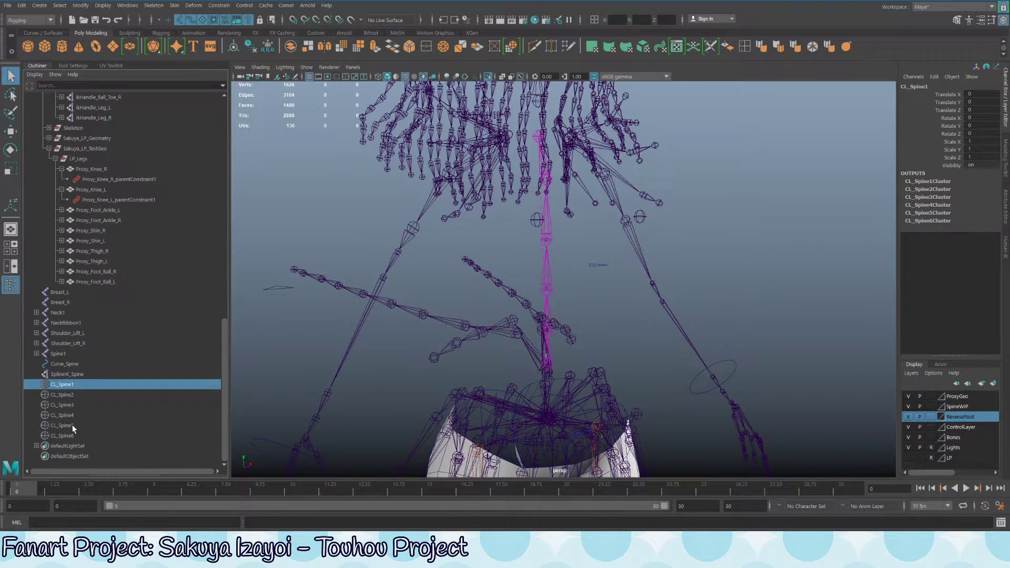
pyautogui.keyDown('shift'); pyautogui.click(72, 436); pyautogui.keyUp('shift')
pyautogui.keyDown('alt'); pyautogui.moveTo(491, 294); pyautogui.dragTo(471, 320); pyautogui.keyUp('alt')
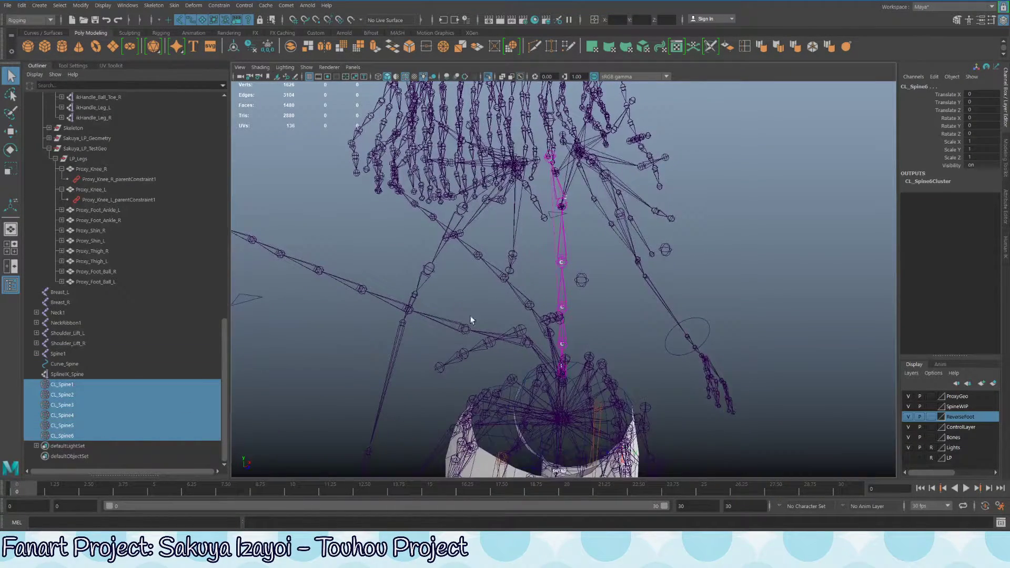
# Step: Select the CL_Spine3 cluster, move it freely to test the spine bend, and undo the moves
pyautogui.click(87, 386)
pyautogui.click(81, 406)
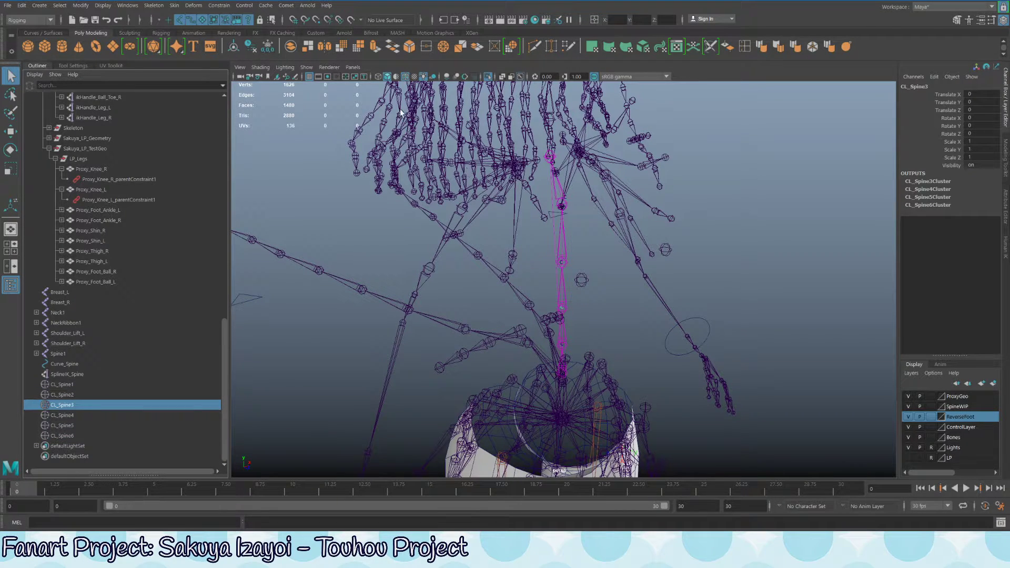
pyautogui.keyDown('alt'); pyautogui.moveTo(520, 254); pyautogui.dragTo(627, 271); pyautogui.keyUp('alt')
pyautogui.press('w')
pyautogui.hotkey('ctrl', 'z')
pyautogui.hotkey('ctrl', 'z')
pyautogui.hotkey('ctrl', 'z')
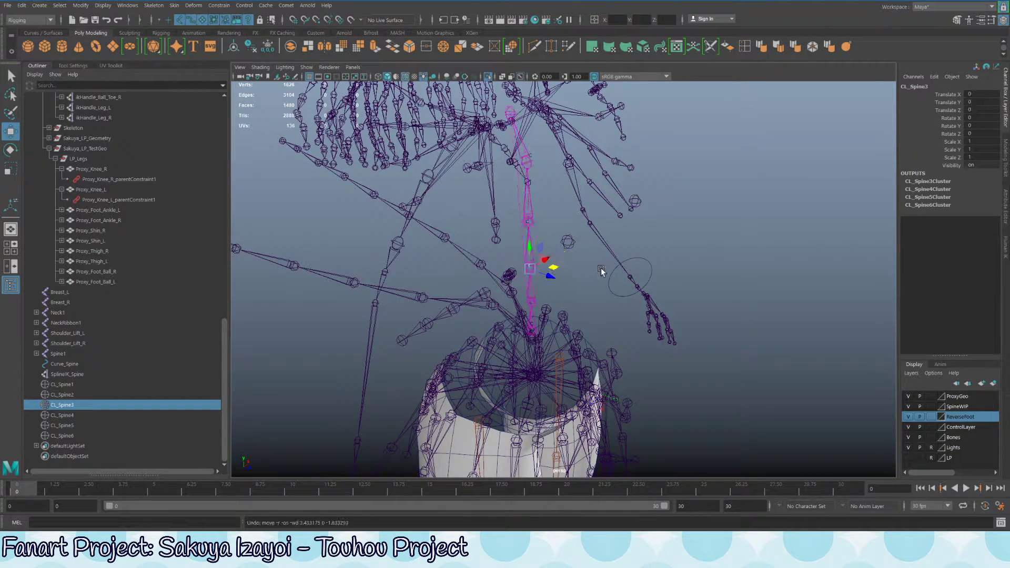
pyautogui.keyDown('alt'); pyautogui.moveTo(556, 259); pyautogui.dragTo(501, 276); pyautogui.keyUp('alt')
pyautogui.hotkey('ctrl', 'z')
pyautogui.hotkey('ctrl', 'z')
pyautogui.hotkey('ctrl', 'z')
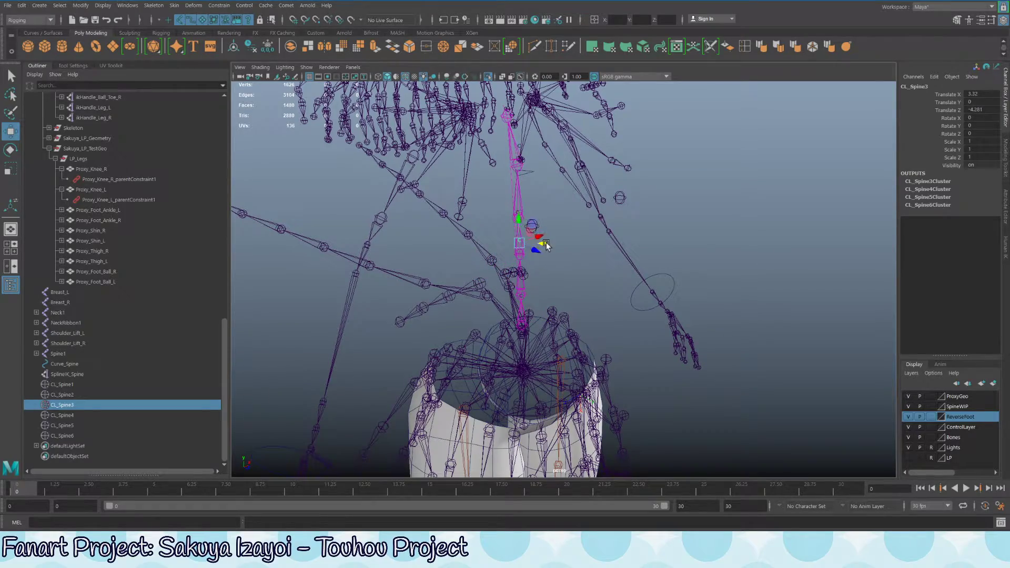
pyautogui.moveTo(675, 261)
pyautogui.keyDown('alt'); pyautogui.mouseDown()
pyautogui.moveTo(582, 271)
pyautogui.moveTo(521, 234)
pyautogui.moveTo(675, 263)
pyautogui.mouseUp(); pyautogui.keyUp('alt')
# Step: Select Ctrl_RevFoot_Ankle_L on the left foot, try rotating it, and undo the test
pyautogui.keyDown('alt'); pyautogui.moveTo(575, 257); pyautogui.dragTo(591, 199, button='middle'); pyautogui.keyUp('alt')
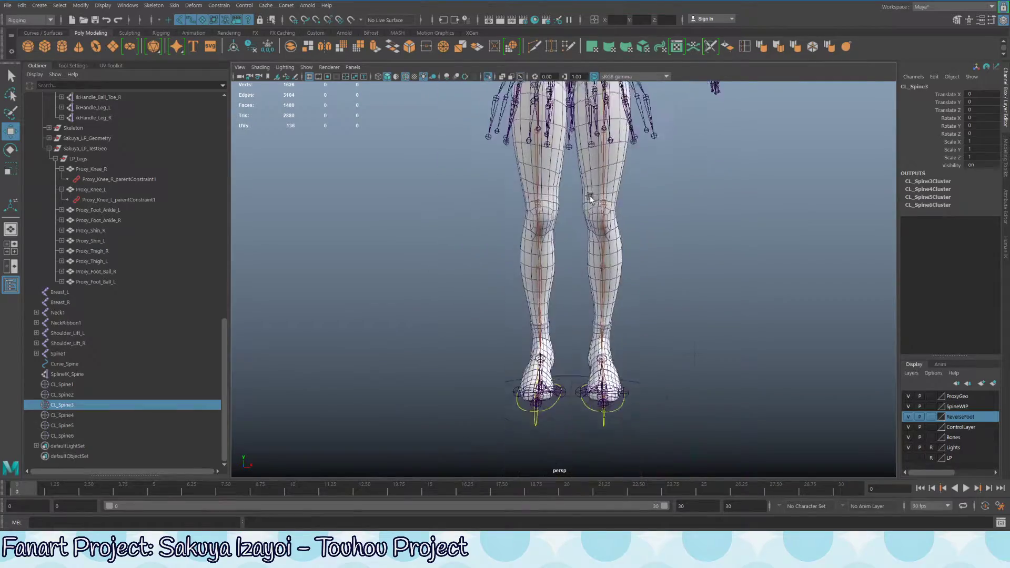
pyautogui.keyDown('alt'); pyautogui.moveTo(591, 198); pyautogui.dragTo(553, 176); pyautogui.keyUp('alt')
pyautogui.scroll(5, 590, 210)
pyautogui.keyDown('alt'); pyautogui.moveTo(422, 414); pyautogui.dragTo(597, 348); pyautogui.keyUp('alt')
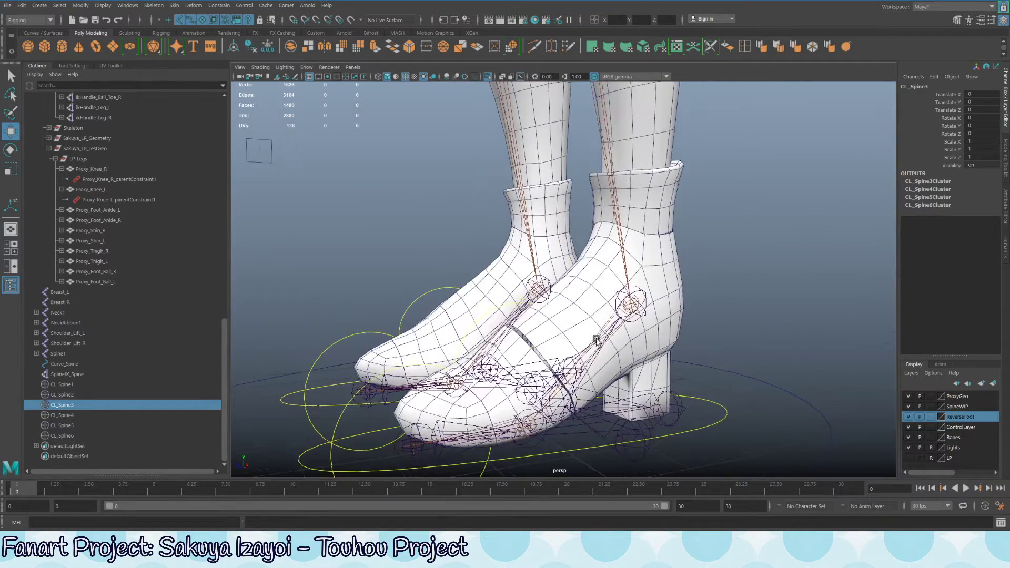
pyautogui.press('q')
pyautogui.click(621, 314)
pyautogui.click(621, 315)
pyautogui.press('e')
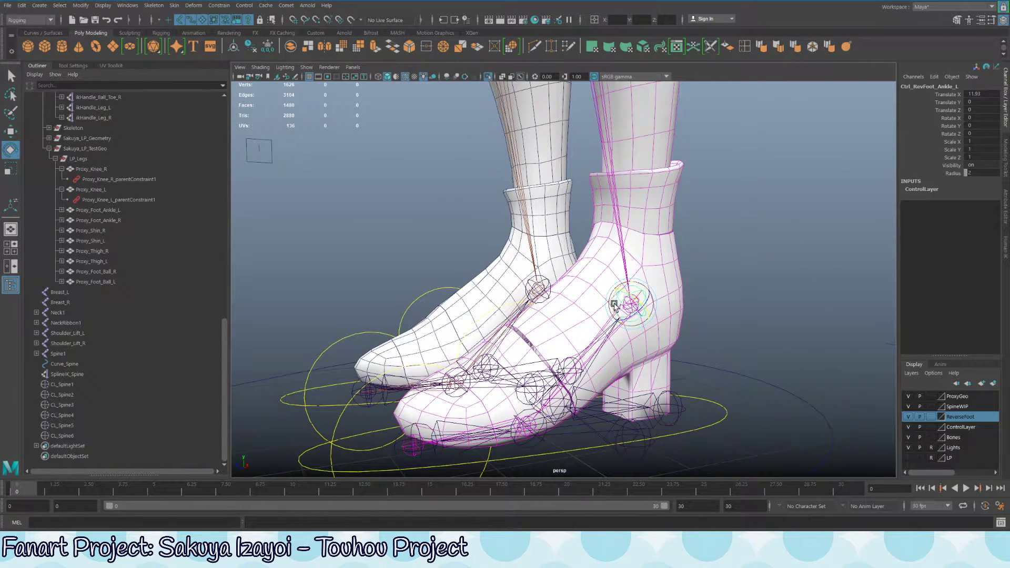
pyautogui.moveTo(612, 319); pyautogui.dragTo(644, 245)
pyautogui.hotkey('ctrl', 'z')
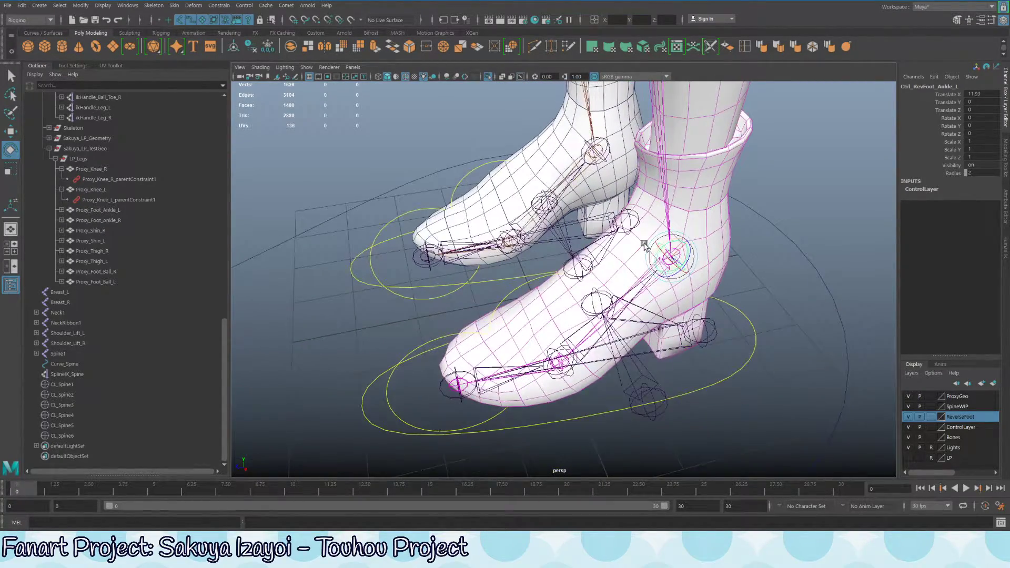
# Step: Undo the recent selections of the left foot parts, spine clusters, Spine1 and Curve_Spine
pyautogui.hotkey('ctrl', 'z')
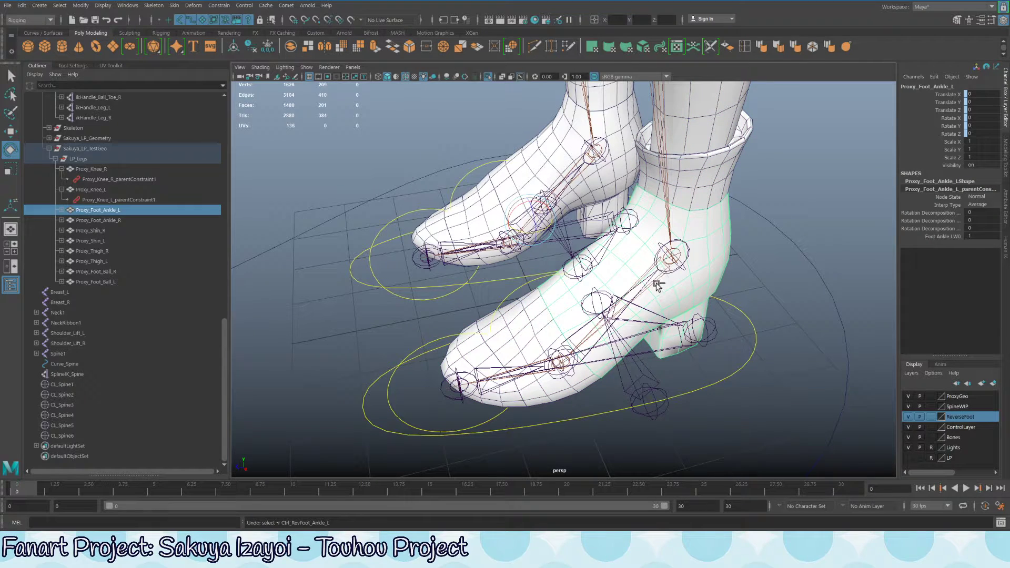
pyautogui.hotkey('ctrl', 'z')
pyautogui.hotkey('ctrl', 'z')
pyautogui.hotkey('ctrl', 'z')
pyautogui.hotkey('ctrl', 'z')
pyautogui.hotkey('ctrl', 'z')
pyautogui.hotkey('ctrl', 'z')
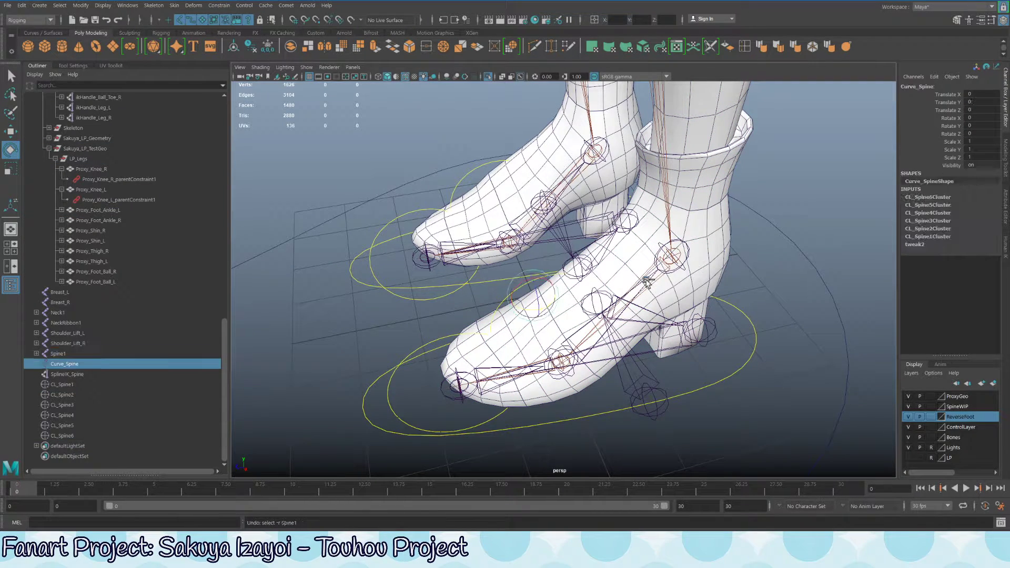
pyautogui.hotkey('ctrl', 'z')
# Step: Select Ctrl_Foot_L, test its Banking down to about -72.8, and undo the Banking change
pyautogui.keyDown('alt'); pyautogui.moveTo(707, 360); pyautogui.dragTo(709, 398); pyautogui.keyUp('alt')
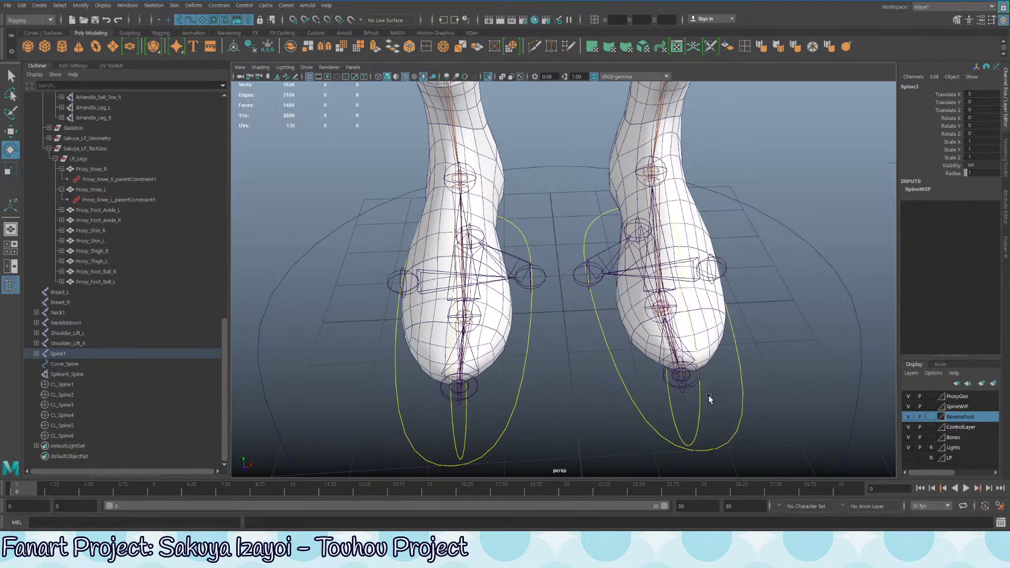
pyautogui.click(742, 378)
pyautogui.keyDown('alt'); pyautogui.moveTo(752, 256); pyautogui.dragTo(621, 241); pyautogui.keyUp('alt')
pyautogui.press('q')
pyautogui.click(622, 264)
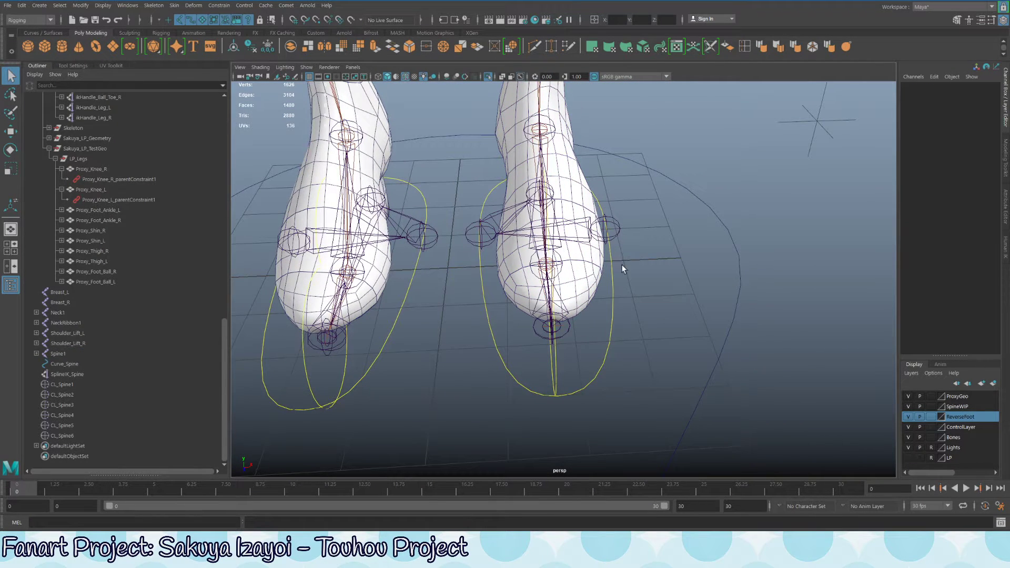
pyautogui.click(618, 239)
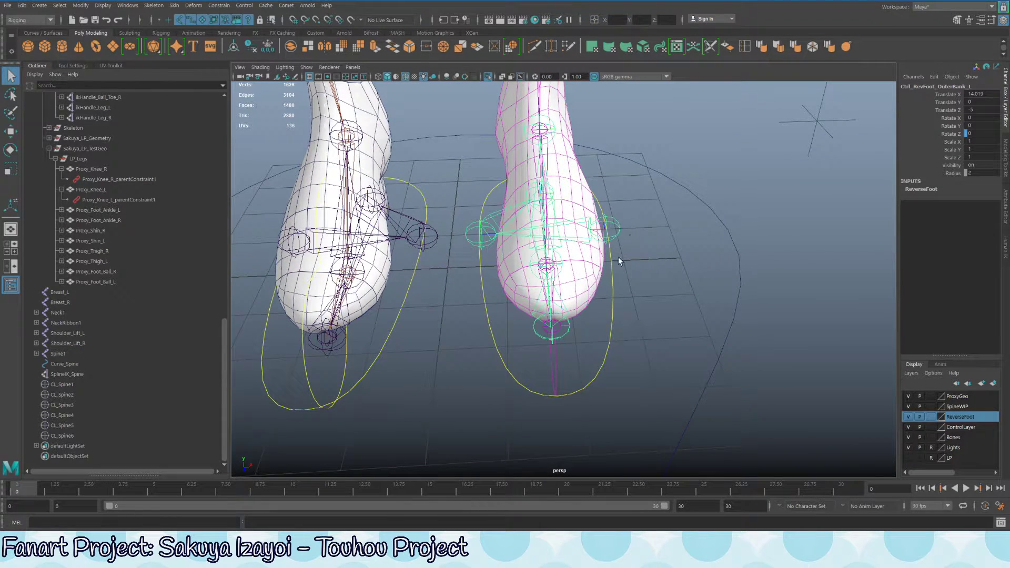
pyautogui.click(612, 270)
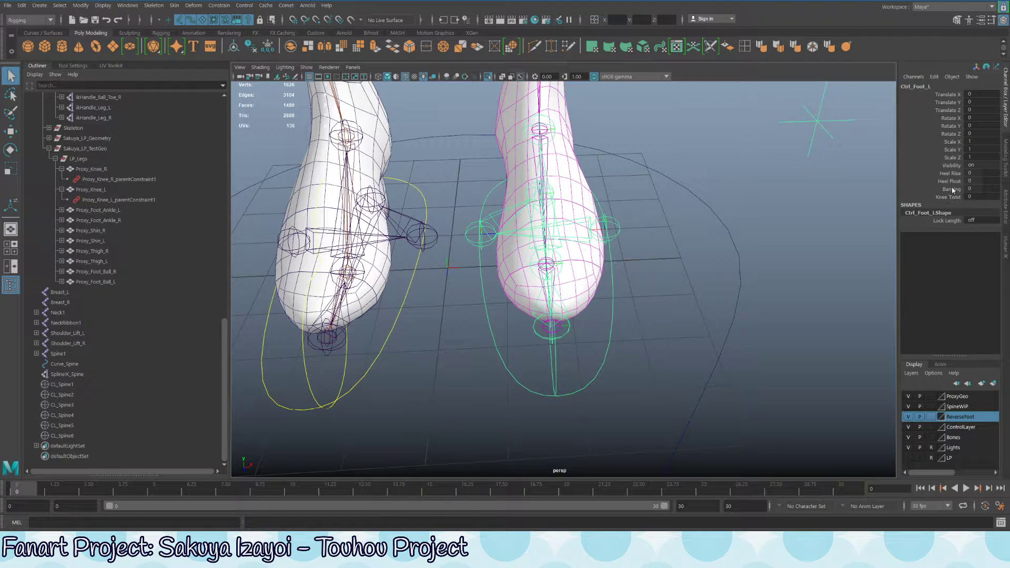
pyautogui.click(953, 189)
pyautogui.moveTo(743, 215); pyautogui.dragTo(384, 247, button='middle')
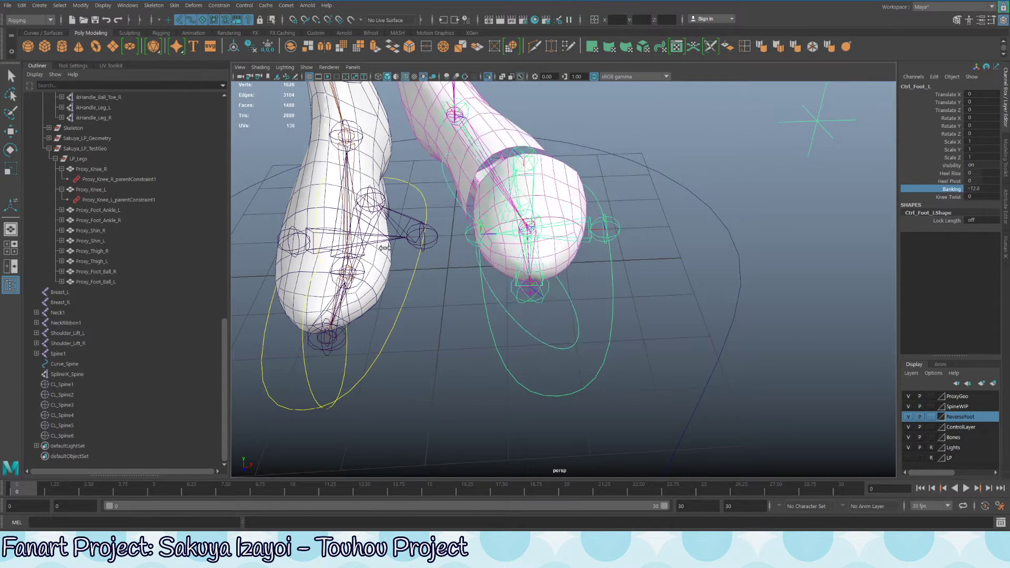
pyautogui.hotkey('ctrl', 'z')
pyautogui.hotkey('ctrl', 'z')
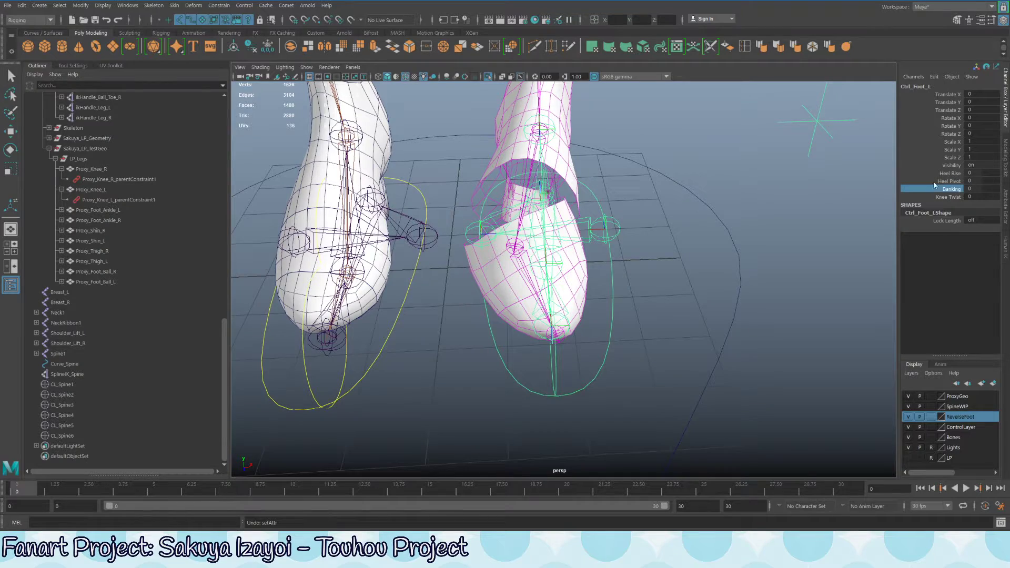
# Step: Examine the left foot's toe and ankle proxy pieces from the side, and undo the foot control selections
pyautogui.keyDown('alt'); pyautogui.moveTo(690, 199); pyautogui.dragTo(521, 190); pyautogui.keyUp('alt')
pyautogui.keyDown('alt'); pyautogui.moveTo(606, 179); pyautogui.dragTo(646, 192); pyautogui.keyUp('alt')
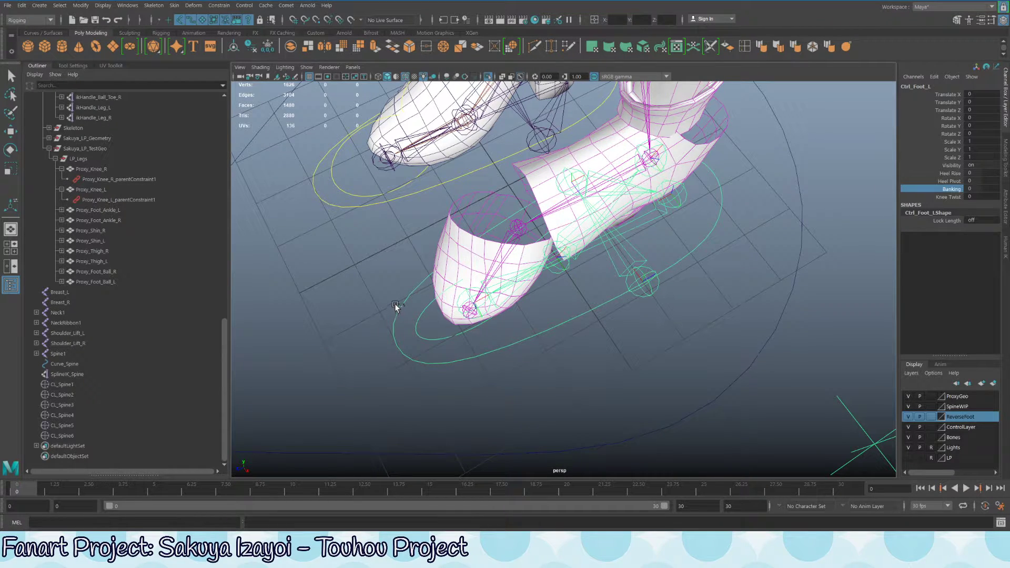
pyautogui.hotkey('ctrl', 'z')
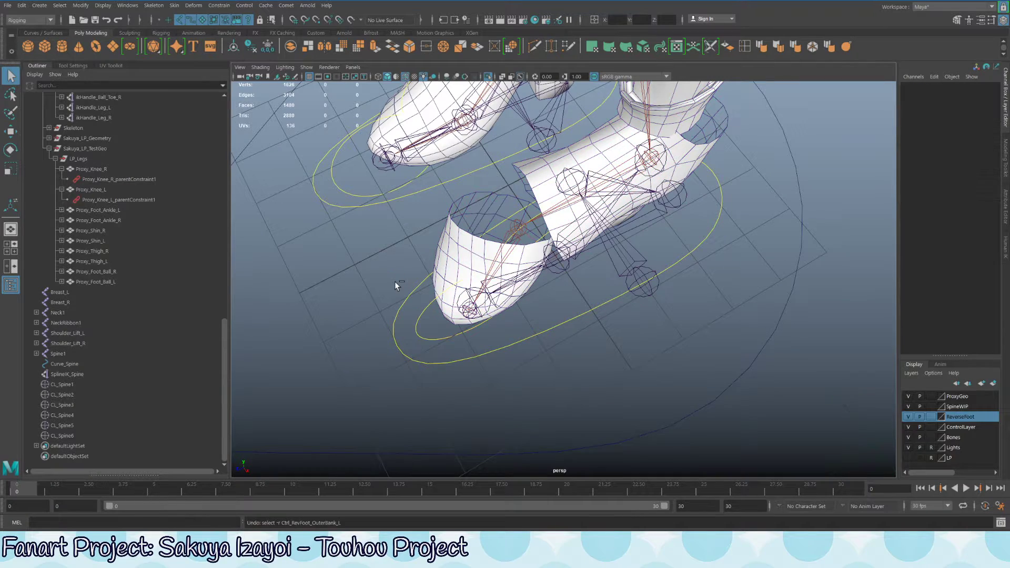
# Step: Save the scene, continuing past the Student Version File notice
pyautogui.keyDown('alt'); pyautogui.moveTo(654, 208); pyautogui.dragTo(650, 153); pyautogui.keyUp('alt')
pyautogui.hotkey('ctrl', 's')
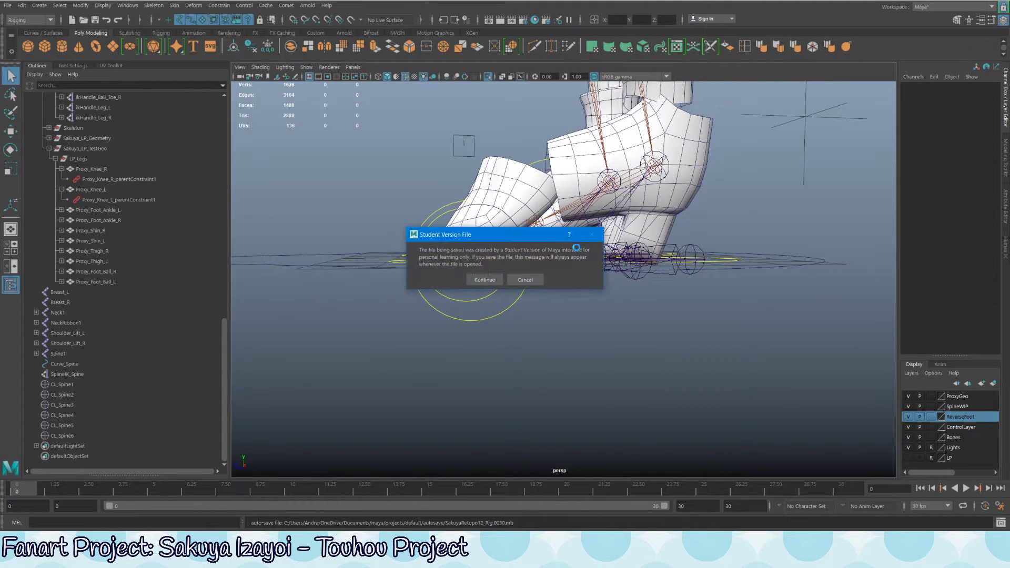
pyautogui.click(483, 280)
# Step: Compare the left foot's proxy pieces and joints with the right foot from several angles, and select Ctrl_Foot_L
pyautogui.keyDown('alt'); pyautogui.moveTo(613, 197); pyautogui.dragTo(597, 217); pyautogui.keyUp('alt')
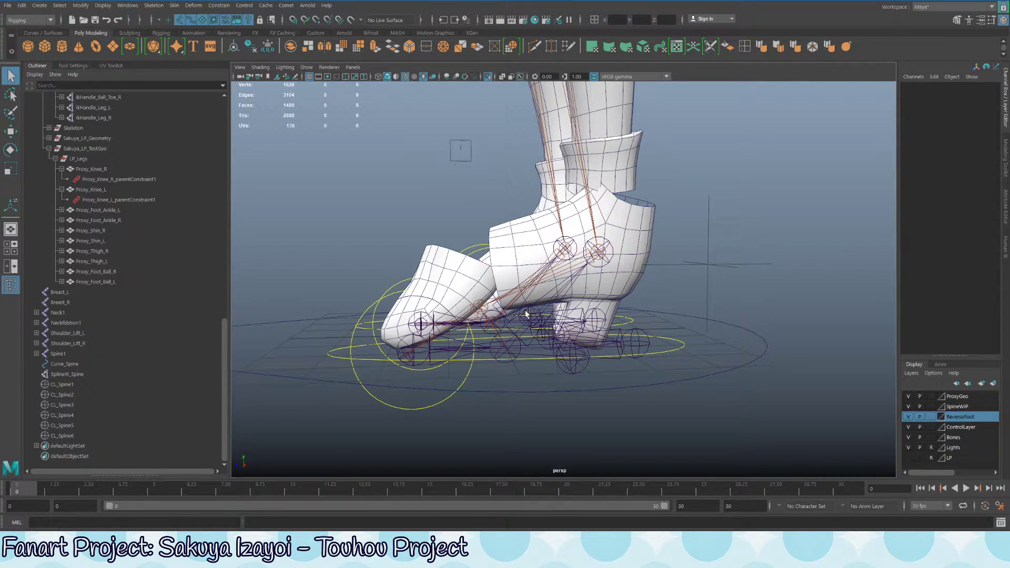
pyautogui.keyDown('alt'); pyautogui.moveTo(548, 231); pyautogui.dragTo(576, 357); pyautogui.keyUp('alt')
pyautogui.keyDown('alt'); pyautogui.moveTo(615, 403); pyautogui.dragTo(520, 126); pyautogui.keyUp('alt')
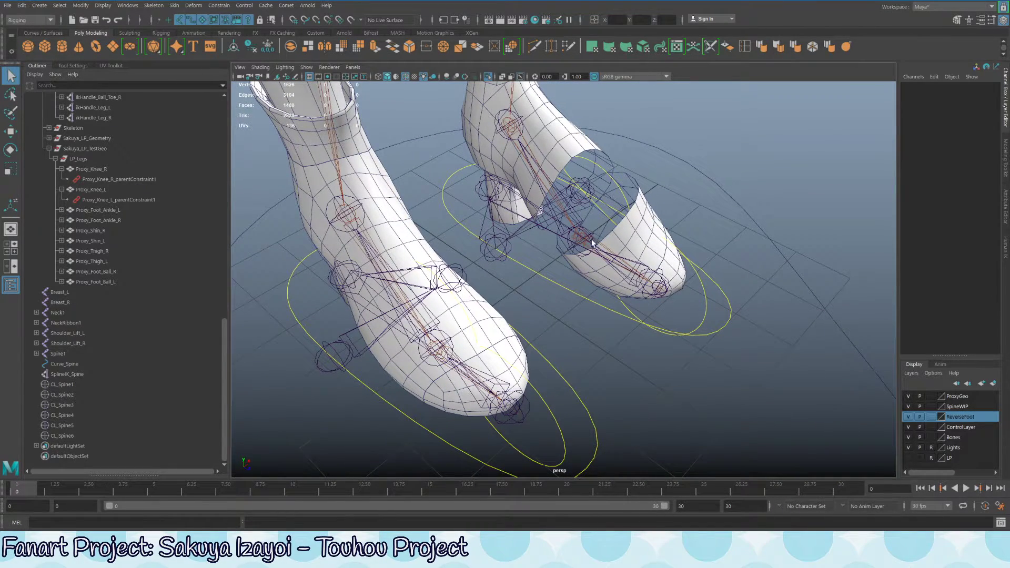
pyautogui.keyDown('alt'); pyautogui.moveTo(560, 242); pyautogui.dragTo(434, 242); pyautogui.keyUp('alt')
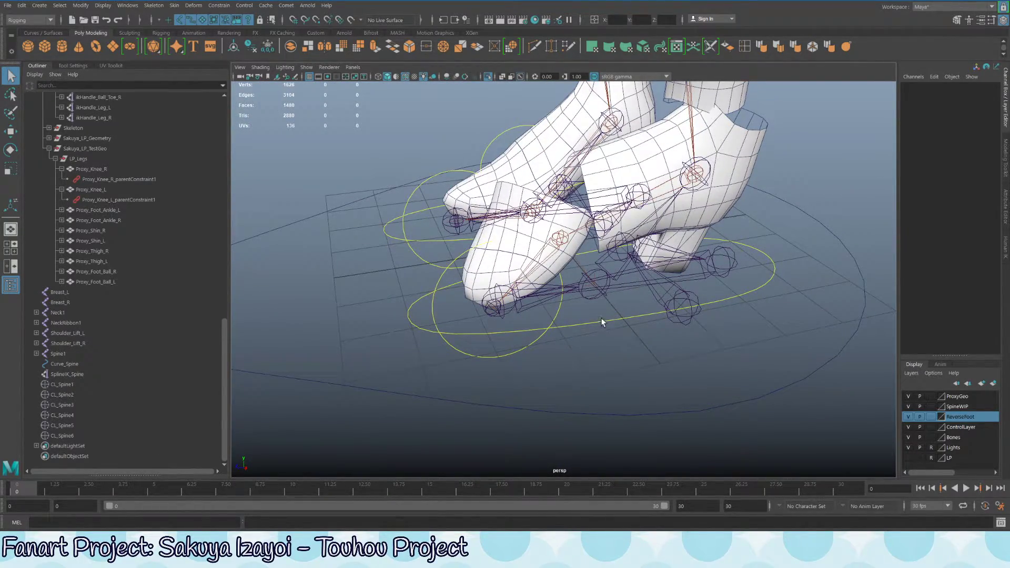
pyautogui.click(769, 278)
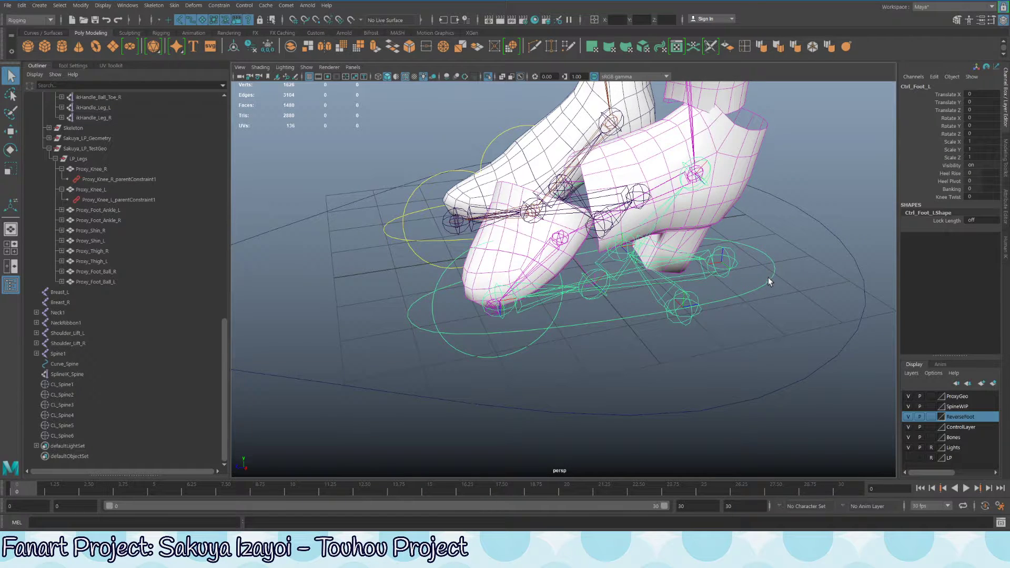
# Step: Set Banking on Ctrl_Foot_L to 10 and return it to 0 to refresh the left foot's pose
pyautogui.click(974, 187)
pyautogui.write('10')
pyautogui.press('Return')
pyautogui.write('0')
pyautogui.press('Return')
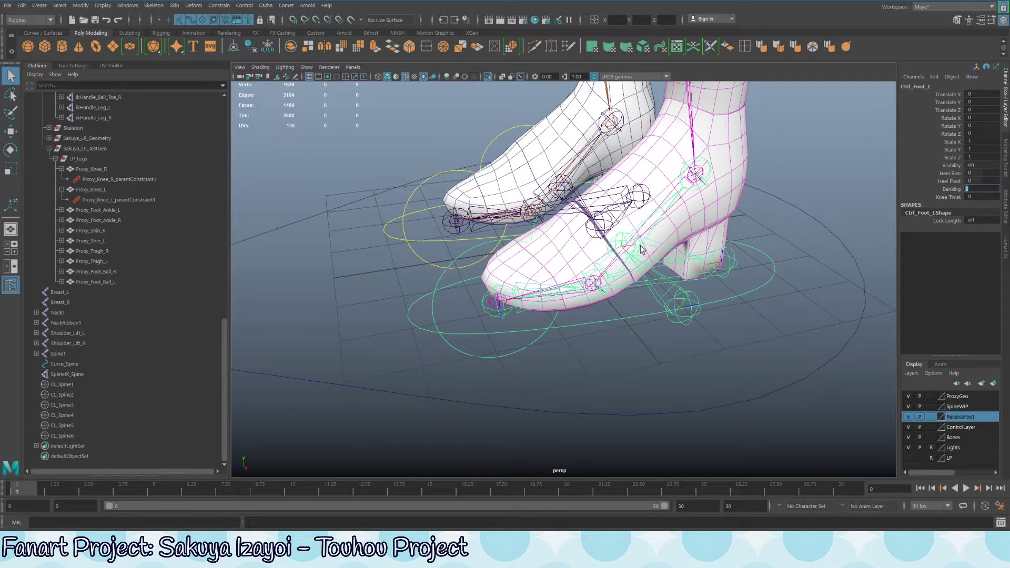
pyautogui.keyDown('alt'); pyautogui.moveTo(642, 250); pyautogui.dragTo(623, 266); pyautogui.keyUp('alt')
pyautogui.keyDown('alt'); pyautogui.moveTo(681, 225); pyautogui.dragTo(562, 347); pyautogui.keyUp('alt')
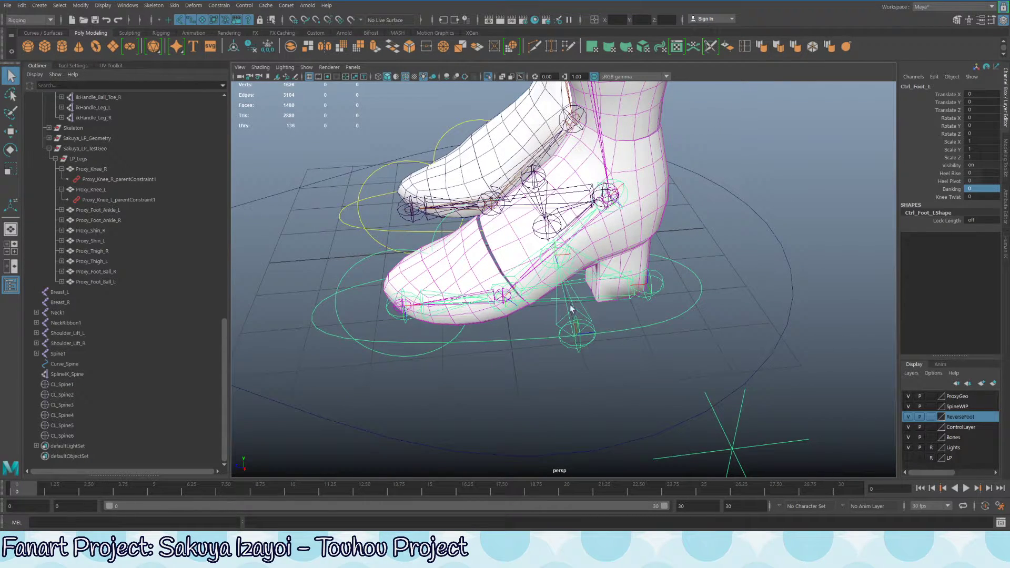
# Step: Highlight the Heel Rise through Knee Twist attributes of Ctrl_Foot_L and inspect both feet from the front and side
pyautogui.click(734, 301)
pyautogui.hotkey('ctrl', 'z')
pyautogui.moveTo(982, 173); pyautogui.dragTo(982, 201)
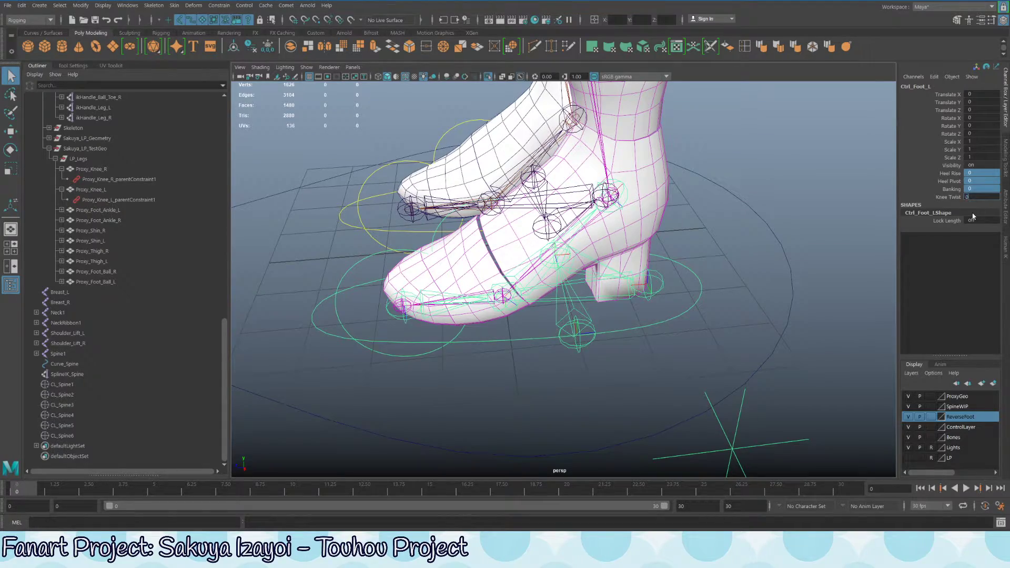
pyautogui.keyDown('alt'); pyautogui.moveTo(673, 247); pyautogui.dragTo(572, 253); pyautogui.keyUp('alt')
pyautogui.click(987, 197)
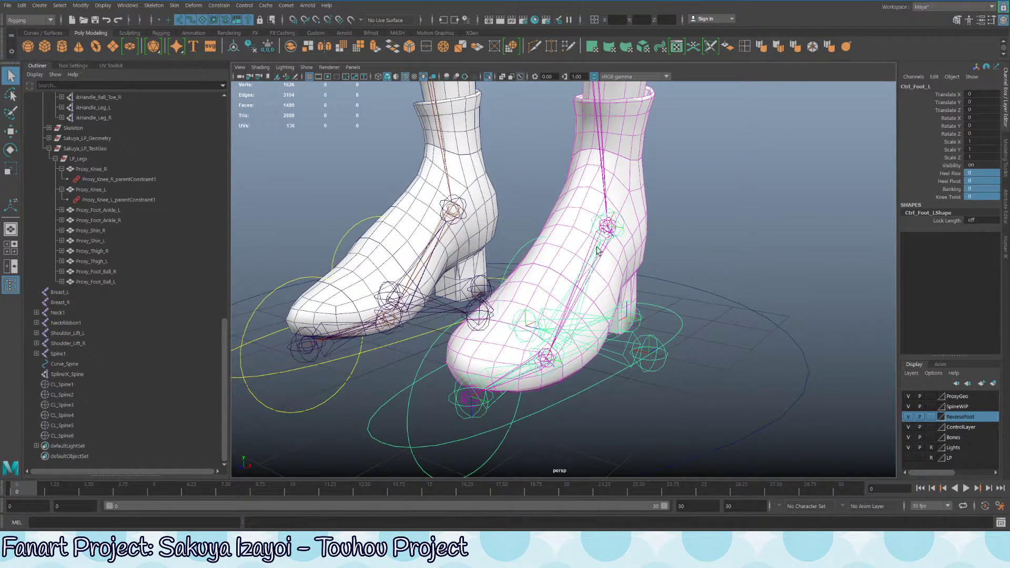
pyautogui.keyDown('alt'); pyautogui.moveTo(579, 296); pyautogui.dragTo(544, 300); pyautogui.keyUp('alt')
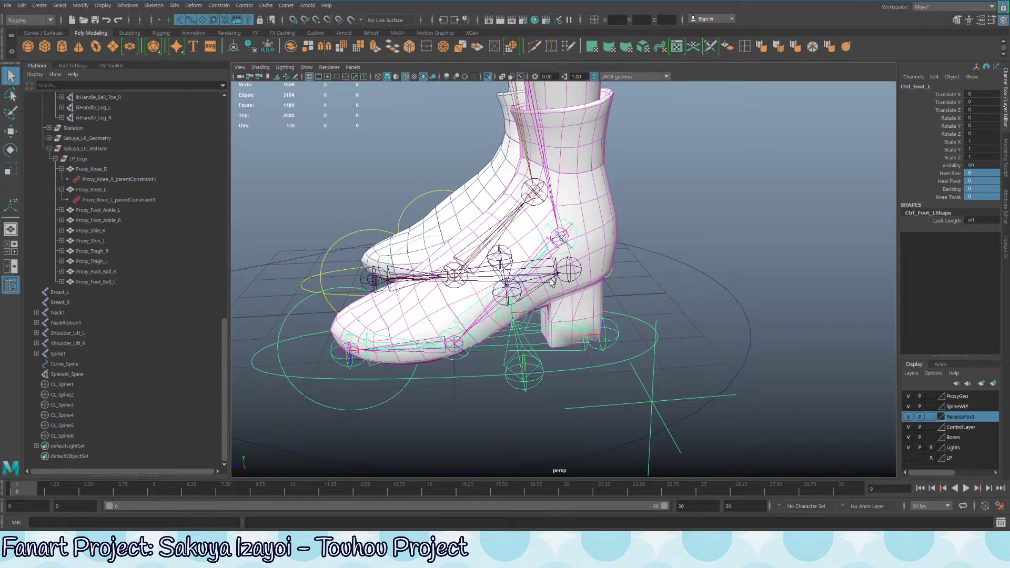
# Step: Select the left reverse-foot heel joint and examine the skeleton from the feet up to the hips, spine and arms
pyautogui.click(587, 343)
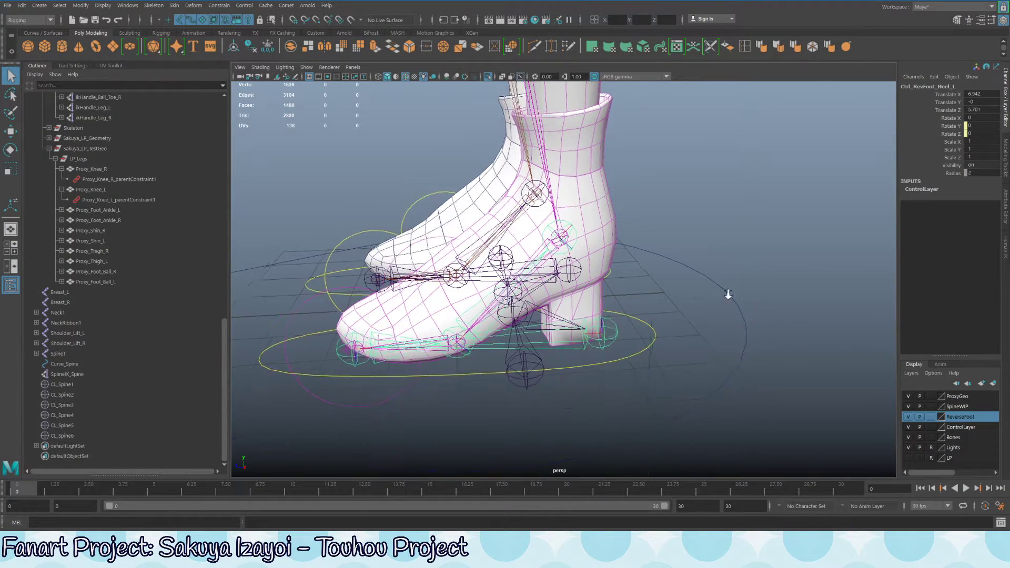
pyautogui.keyDown('alt'); pyautogui.moveTo(729, 293); pyautogui.dragTo(584, 294, button='right'); pyautogui.keyUp('alt')
pyautogui.keyDown('alt'); pyautogui.moveTo(584, 295); pyautogui.dragTo(570, 456, button='middle'); pyautogui.keyUp('alt')
pyautogui.keyDown('alt'); pyautogui.moveTo(636, 237); pyautogui.dragTo(597, 235, button='right'); pyautogui.keyUp('alt')
pyautogui.keyDown('alt'); pyautogui.moveTo(597, 234); pyautogui.dragTo(708, 213); pyautogui.keyUp('alt')
pyautogui.keyDown('alt'); pyautogui.moveTo(658, 153); pyautogui.dragTo(653, 321, button='middle'); pyautogui.keyUp('alt')
pyautogui.keyDown('alt'); pyautogui.moveTo(631, 215); pyautogui.dragTo(690, 211, button='right'); pyautogui.keyUp('alt')
pyautogui.keyDown('alt'); pyautogui.moveTo(689, 211); pyautogui.dragTo(597, 206); pyautogui.keyUp('alt')
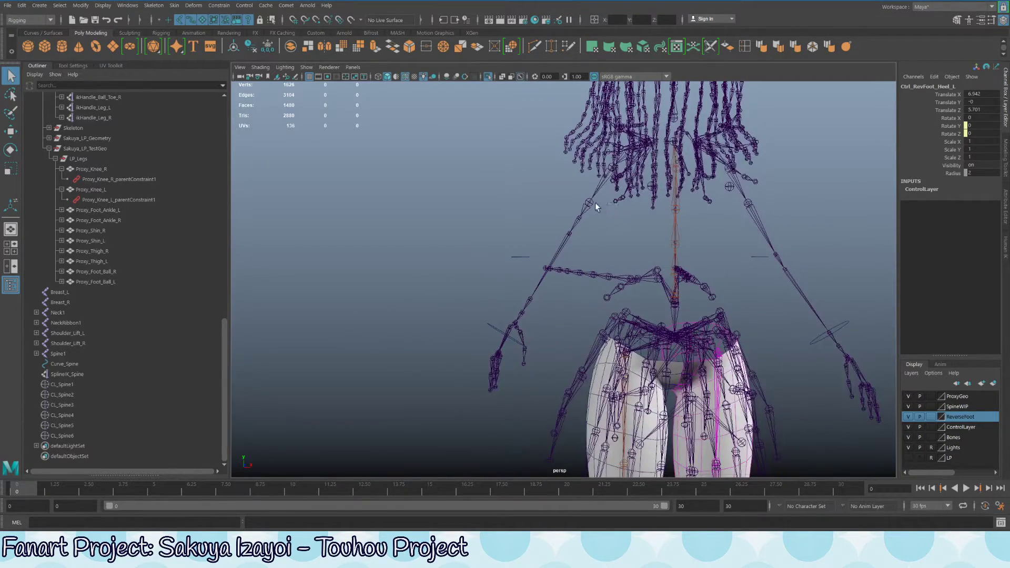
pyautogui.keyDown('alt'); pyautogui.moveTo(489, 380); pyautogui.dragTo(565, 292); pyautogui.keyUp('alt')
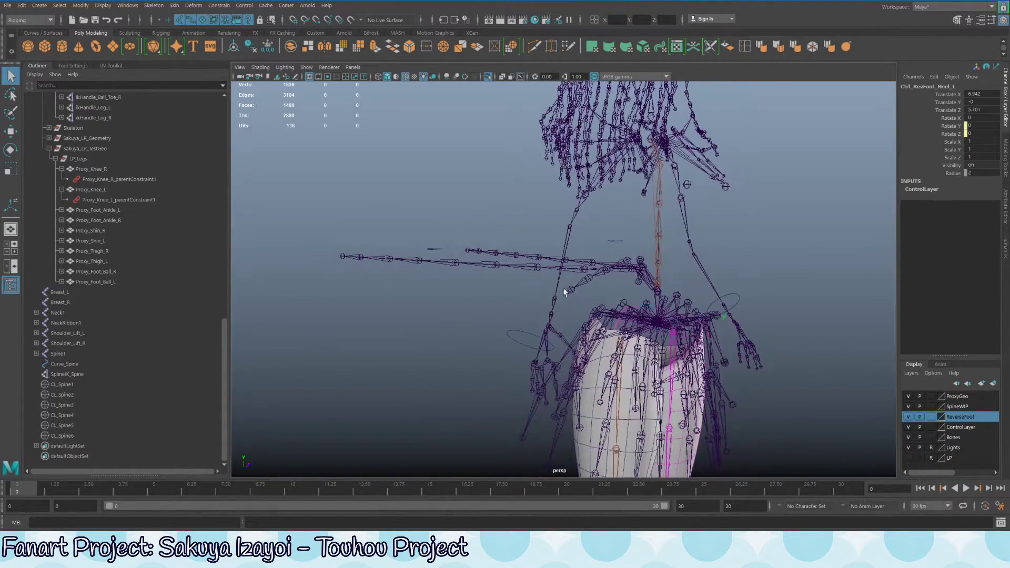
# Step: Inspect the right arm's setup by selecting Ctrl_Right_Arm_IK_R and the Ctrl_PolVector_Arm_R control
pyautogui.click(521, 342)
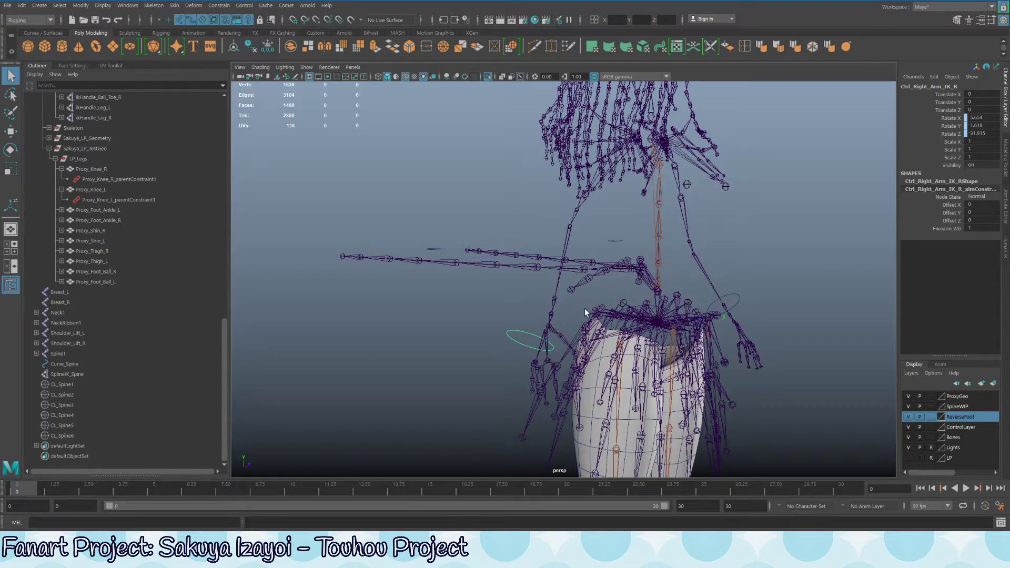
pyautogui.keyDown('alt'); pyautogui.moveTo(585, 312); pyautogui.dragTo(570, 331); pyautogui.keyUp('alt')
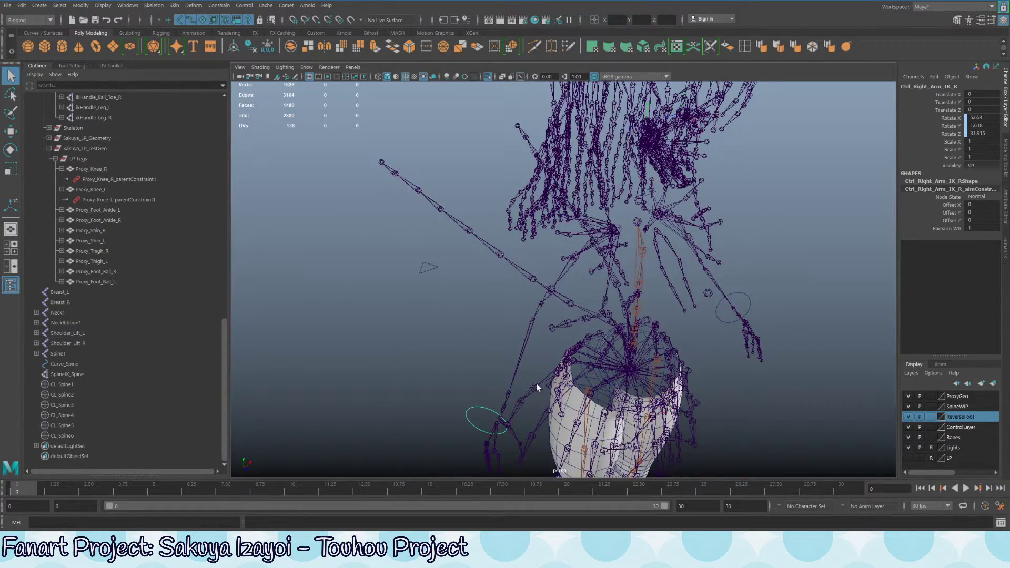
pyautogui.keyDown('alt'); pyautogui.moveTo(537, 388); pyautogui.dragTo(566, 275, button='middle'); pyautogui.keyUp('alt')
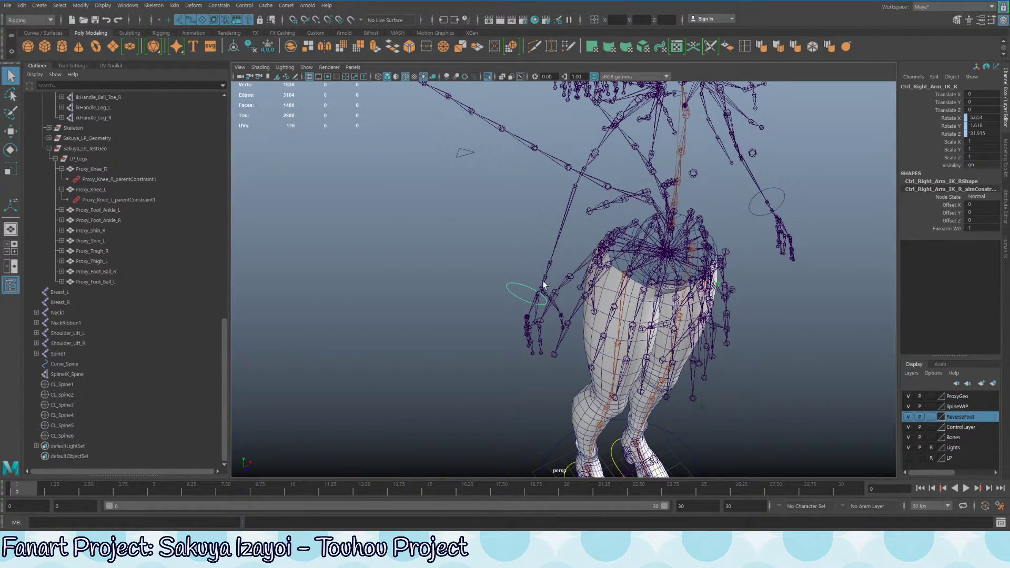
pyautogui.keyDown('alt'); pyautogui.moveTo(543, 285); pyautogui.dragTo(499, 300); pyautogui.keyUp('alt')
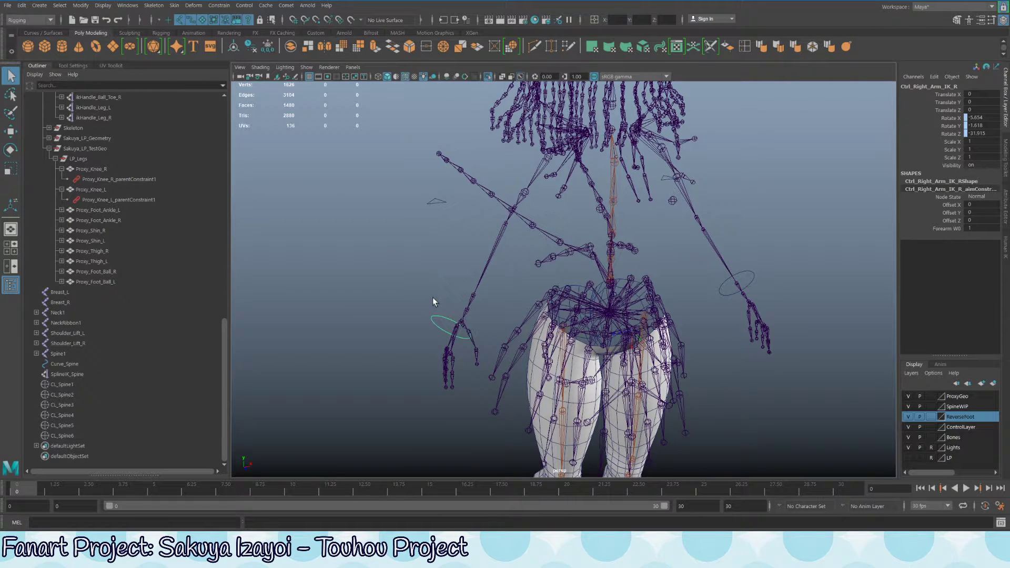
pyautogui.click(437, 201)
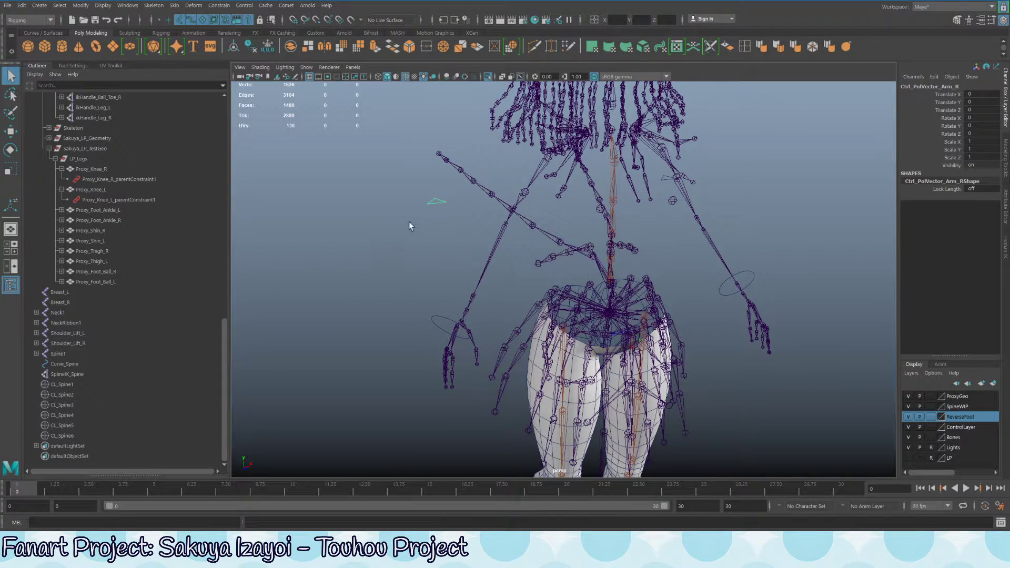
pyautogui.keyDown('alt'); pyautogui.moveTo(430, 202); pyautogui.dragTo(437, 180); pyautogui.keyUp('alt')
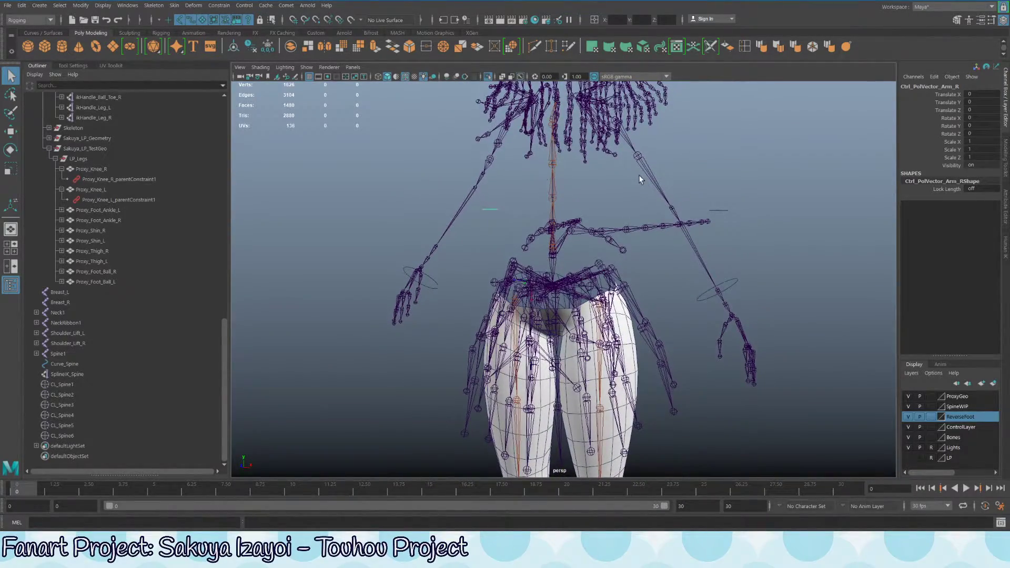
# Step: Raise Ctrl_Foot_L to about 5.8, 55.9, 28.8 in X, Y, Z and rotate it 45 degrees about X
pyautogui.keyDown('alt'); pyautogui.moveTo(638, 178); pyautogui.dragTo(567, 272, button='right'); pyautogui.keyUp('alt')
pyautogui.keyDown('alt'); pyautogui.moveTo(566, 272); pyautogui.dragTo(559, 122, button='middle'); pyautogui.keyUp('alt')
pyautogui.keyDown('alt'); pyautogui.moveTo(617, 402); pyautogui.dragTo(602, 440); pyautogui.keyUp('alt')
pyautogui.click(602, 438)
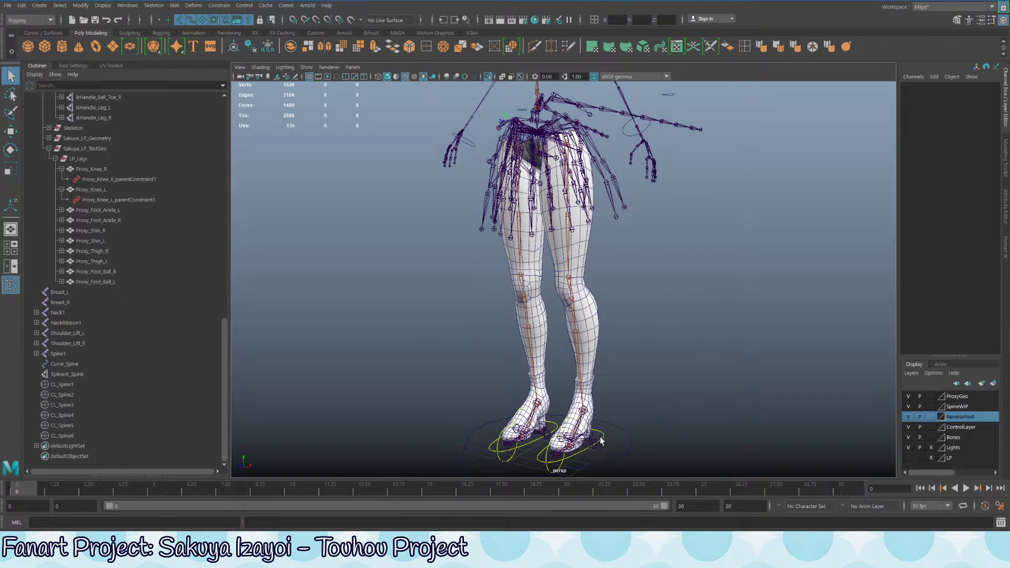
pyautogui.click(603, 435)
pyautogui.press('w')
pyautogui.click(576, 463)
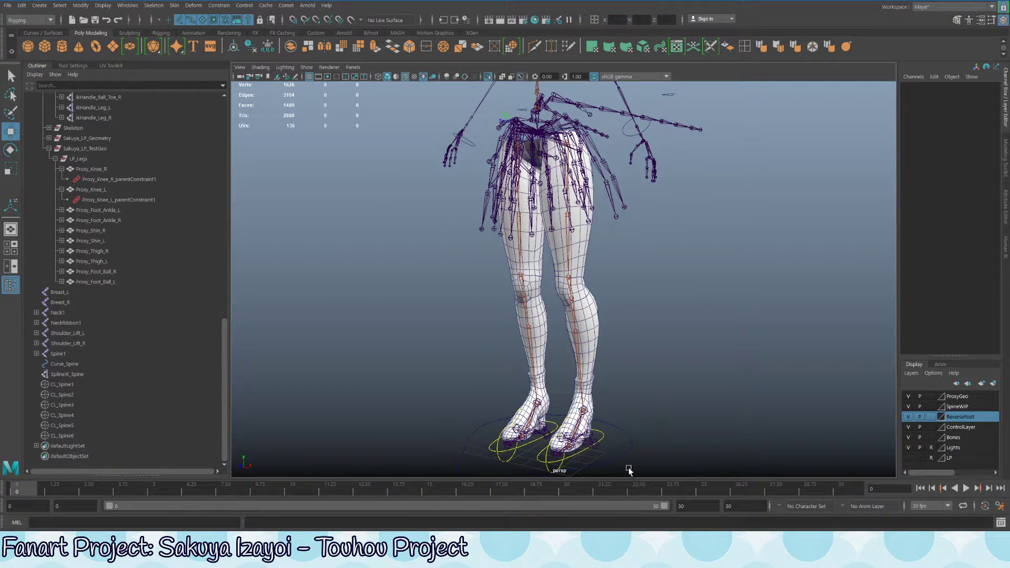
pyautogui.click(576, 457)
pyautogui.keyDown('alt'); pyautogui.moveTo(639, 444); pyautogui.dragTo(598, 364); pyautogui.keyUp('alt')
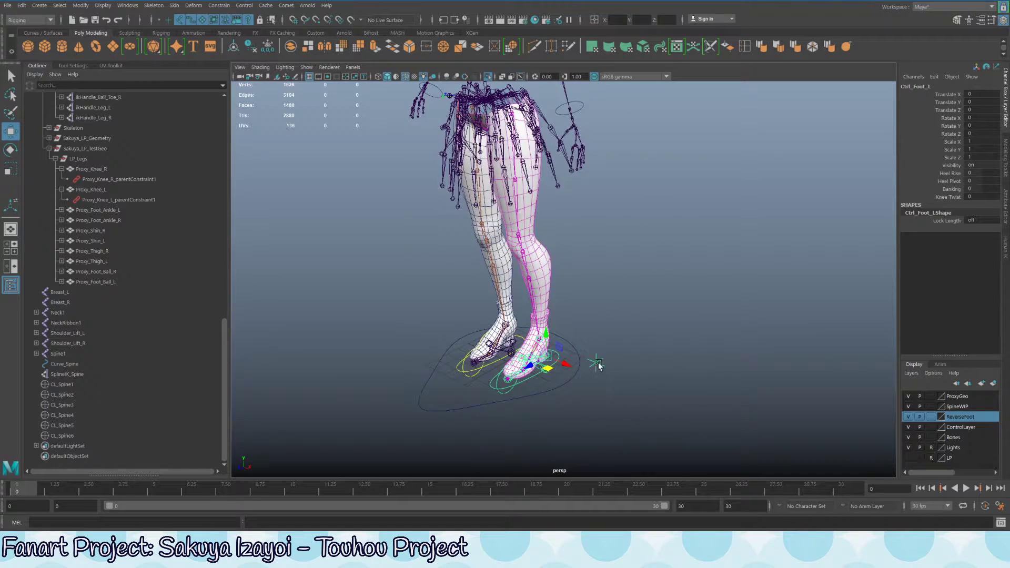
pyautogui.keyDown('alt'); pyautogui.moveTo(511, 254); pyautogui.dragTo(572, 247); pyautogui.keyUp('alt')
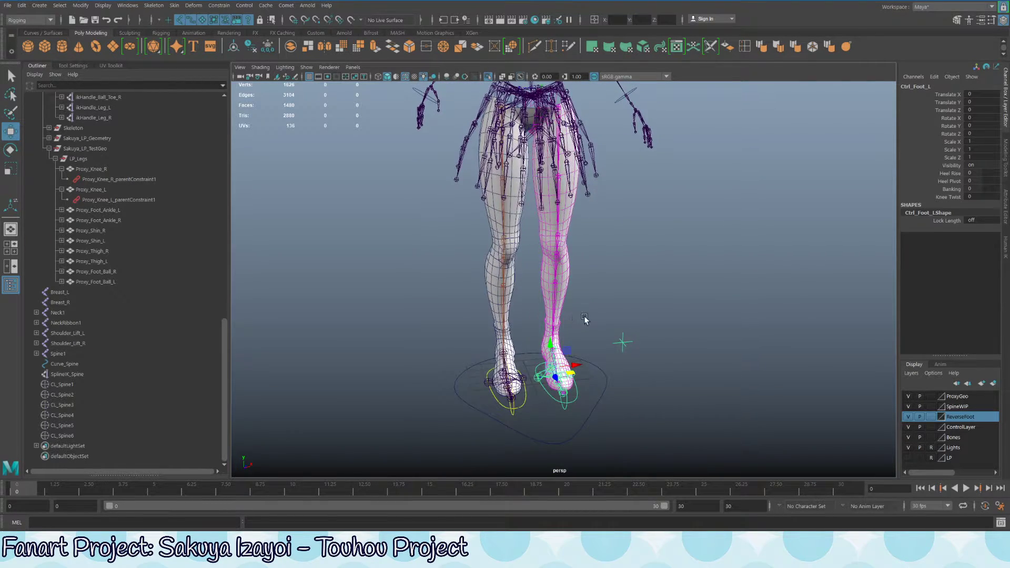
pyautogui.keyDown('alt'); pyautogui.moveTo(586, 320); pyautogui.dragTo(405, 242); pyautogui.keyUp('alt')
pyautogui.press('e')
pyautogui.press('w')
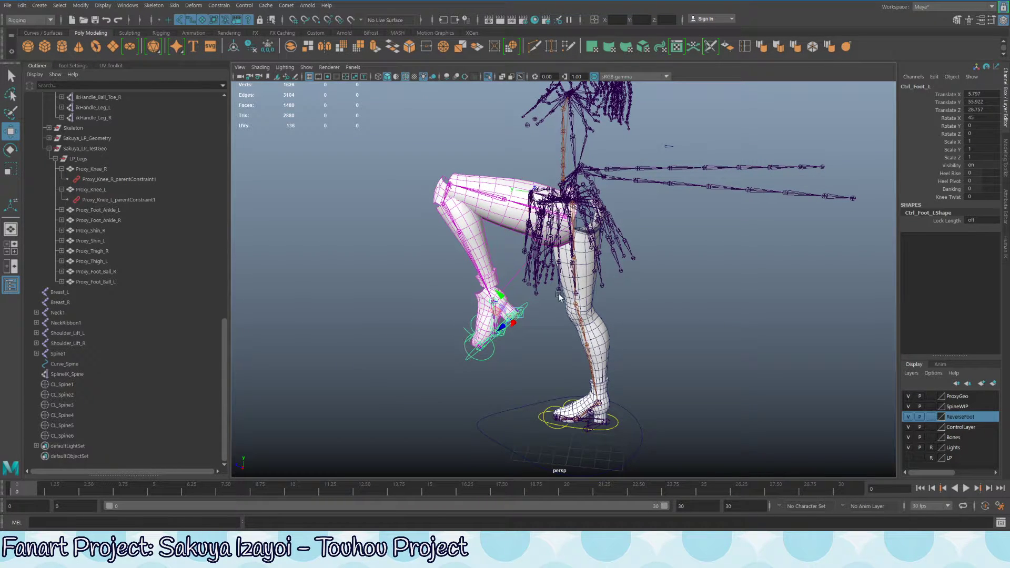
# Step: Undo the moves and rotation of Ctrl_Foot_L until its translation and rotation are back to 0
pyautogui.keyDown('alt'); pyautogui.moveTo(463, 421); pyautogui.dragTo(600, 360); pyautogui.keyUp('alt')
pyautogui.press('z')
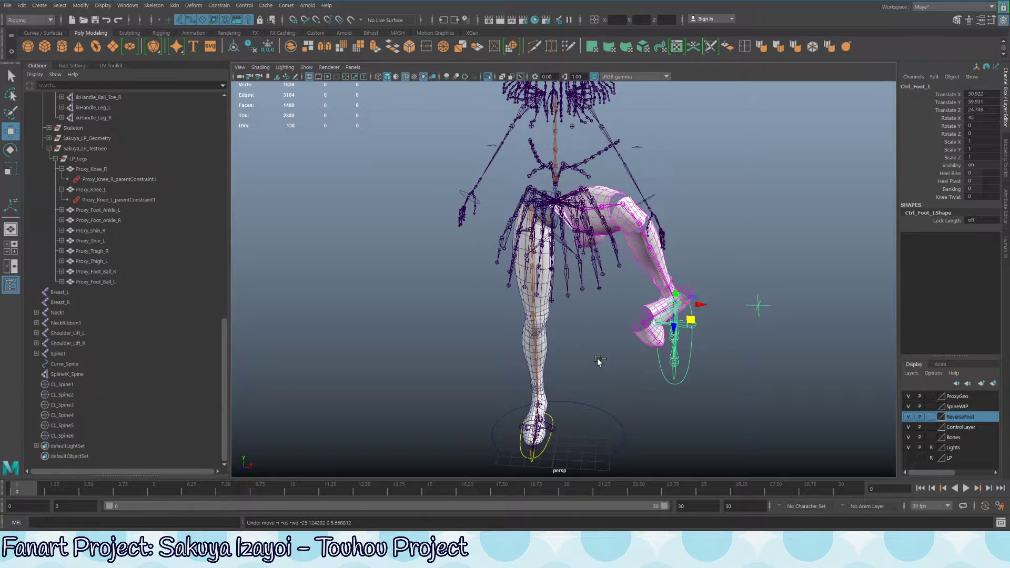
pyautogui.press('z')
pyautogui.press('z')
pyautogui.press('z')
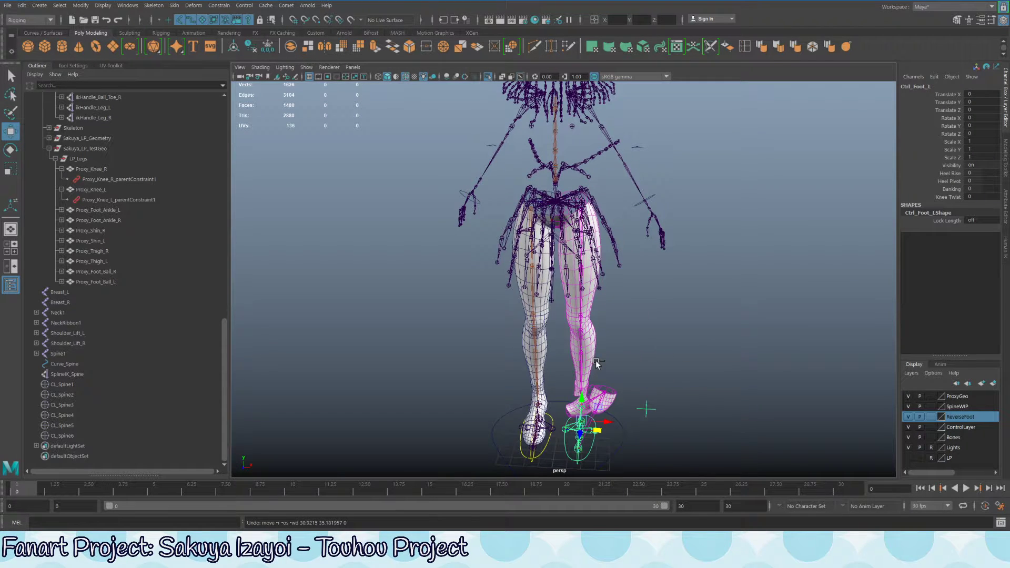
# Step: Examine the left foot's displaced toe and ankle proxy pieces against the reverse-foot joints from several close angles
pyautogui.click(622, 403)
pyautogui.keyDown('alt'); pyautogui.moveTo(623, 404); pyautogui.dragTo(843, 397, button='right'); pyautogui.keyUp('alt')
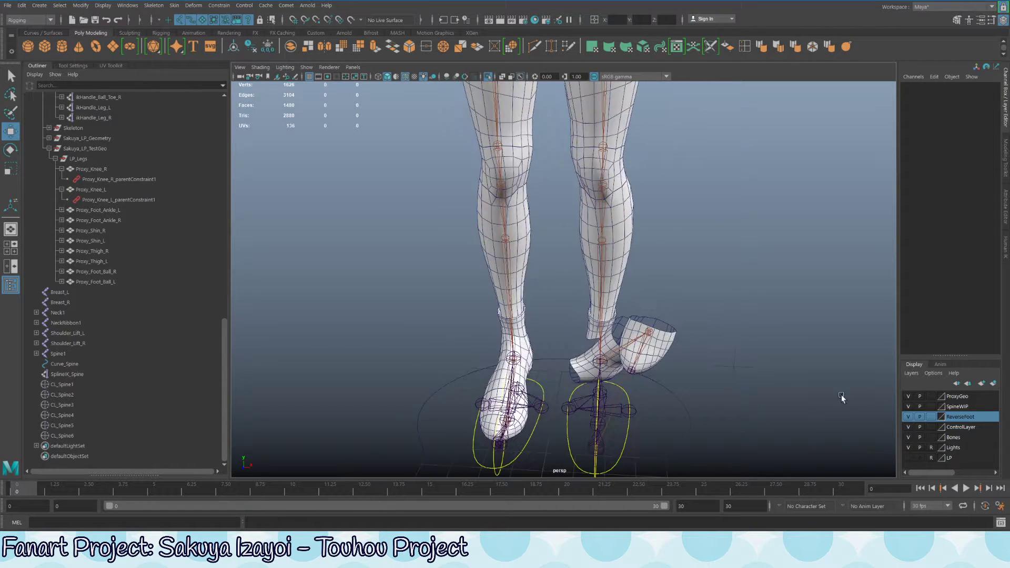
pyautogui.keyDown('alt'); pyautogui.moveTo(842, 398); pyautogui.dragTo(605, 337); pyautogui.keyUp('alt')
pyautogui.keyDown('alt'); pyautogui.moveTo(632, 347); pyautogui.dragTo(550, 252, button='middle'); pyautogui.keyUp('alt')
pyautogui.keyDown('alt'); pyautogui.moveTo(550, 255); pyautogui.dragTo(659, 358); pyautogui.keyUp('alt')
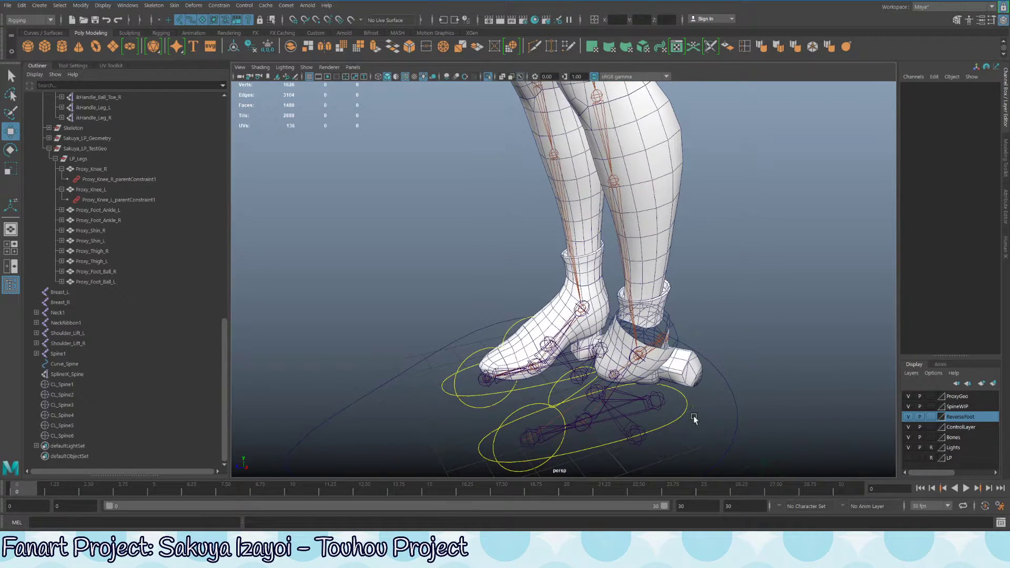
pyautogui.click(609, 402)
pyautogui.keyDown('alt'); pyautogui.moveTo(673, 316); pyautogui.dragTo(608, 276); pyautogui.keyUp('alt')
pyautogui.scroll(3, 612, 254)
pyautogui.click(627, 376)
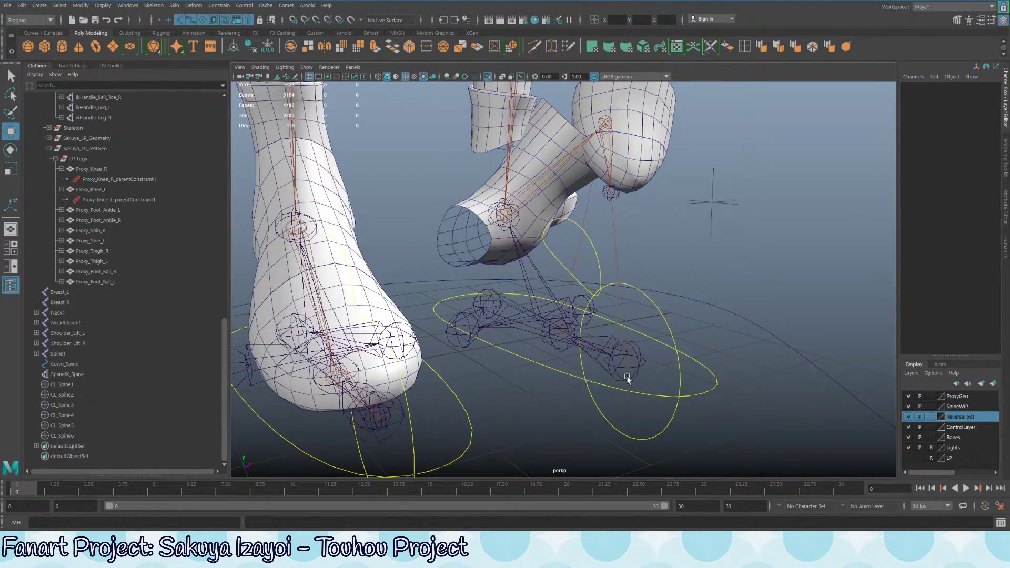
pyautogui.keyDown('alt'); pyautogui.moveTo(615, 307); pyautogui.dragTo(669, 365, button='right'); pyautogui.keyUp('alt')
pyautogui.keyDown('alt'); pyautogui.moveTo(669, 365); pyautogui.dragTo(629, 334); pyautogui.keyUp('alt')
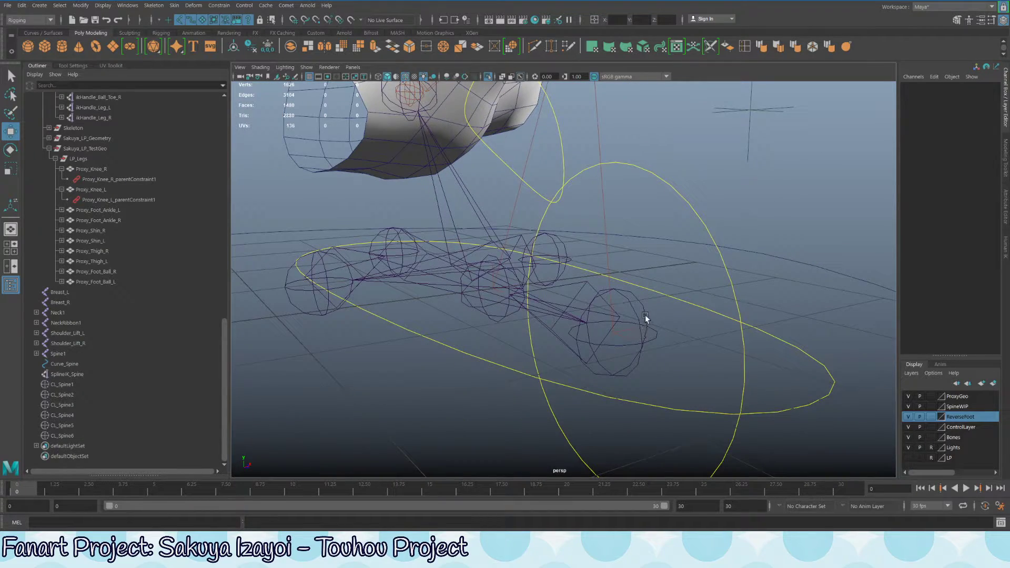
pyautogui.keyDown('alt'); pyautogui.moveTo(524, 213); pyautogui.dragTo(586, 169); pyautogui.keyUp('alt')
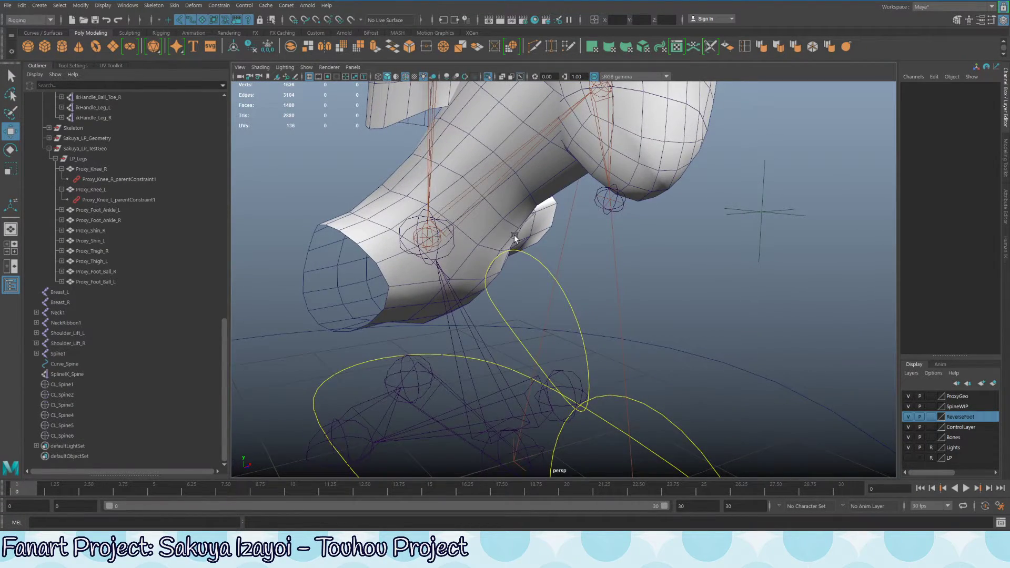
pyautogui.keyDown('alt'); pyautogui.moveTo(514, 234); pyautogui.dragTo(435, 224); pyautogui.keyUp('alt')
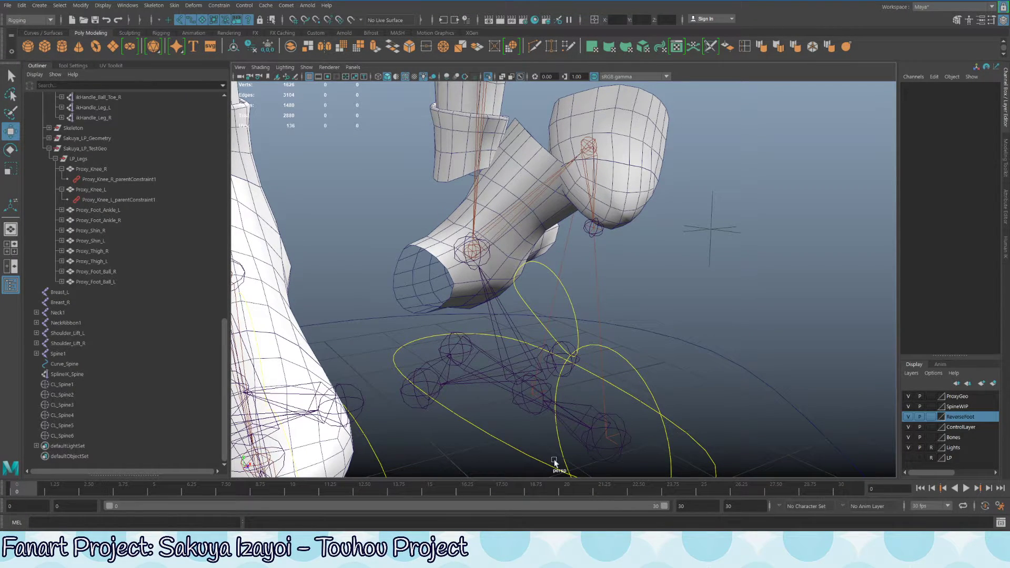
pyautogui.keyDown('alt'); pyautogui.moveTo(593, 191); pyautogui.dragTo(640, 248); pyautogui.keyUp('alt')
# Step: Select the left ankle joint to check it, and undo the selection changes back to Ctrl_Foot_L
pyautogui.press('q')
pyautogui.click(722, 288)
pyautogui.keyDown('alt'); pyautogui.moveTo(722, 288); pyautogui.dragTo(488, 279, button='right'); pyautogui.keyUp('alt')
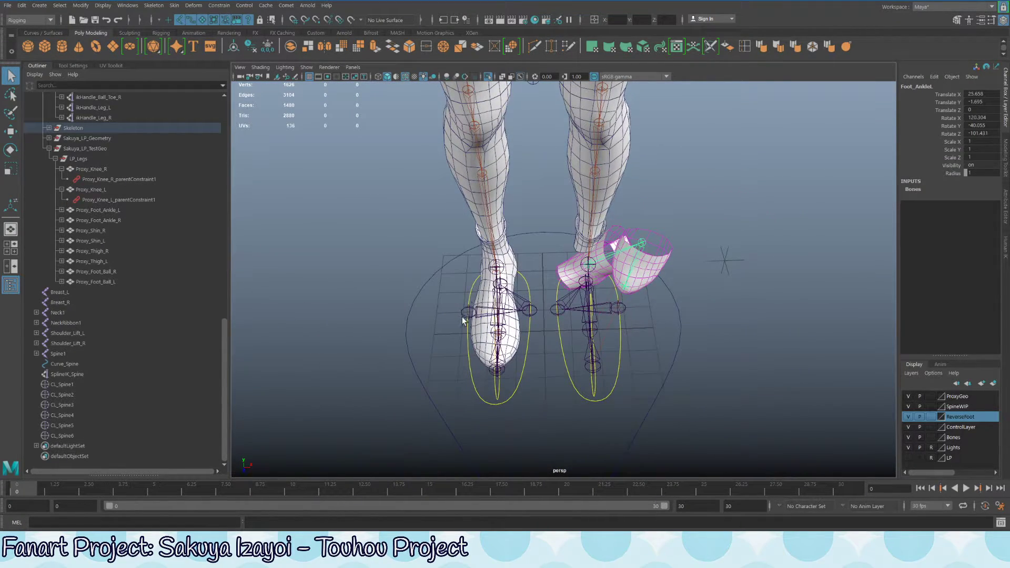
pyautogui.hotkey('ctrl', 'z')
pyautogui.hotkey('ctrl', 'z')
pyautogui.hotkey('ctrl', 'z')
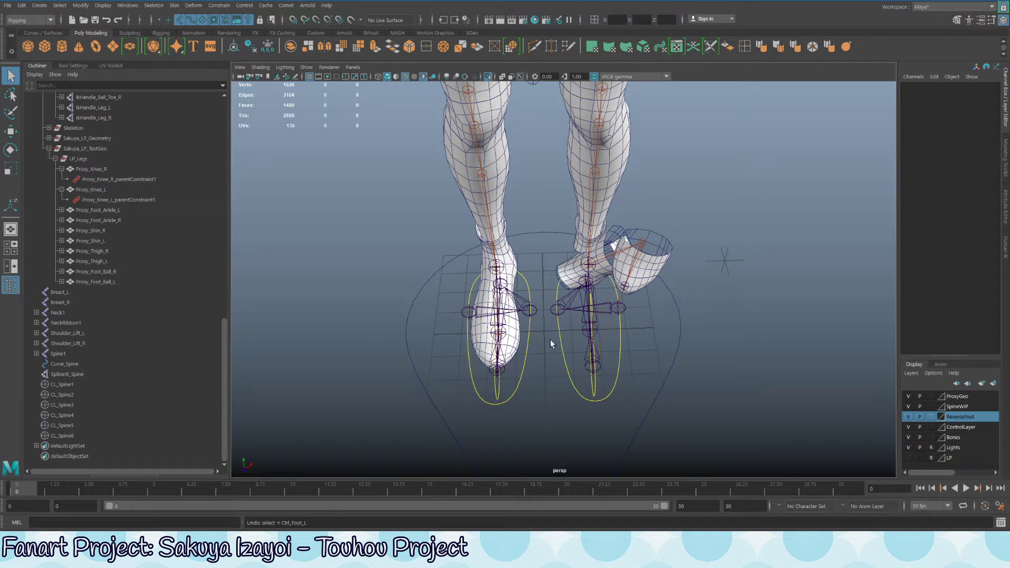
pyautogui.keyDown('alt'); pyautogui.moveTo(550, 339); pyautogui.dragTo(500, 298, button='right'); pyautogui.keyUp('alt')
pyautogui.hotkey('ctrl', 'z')
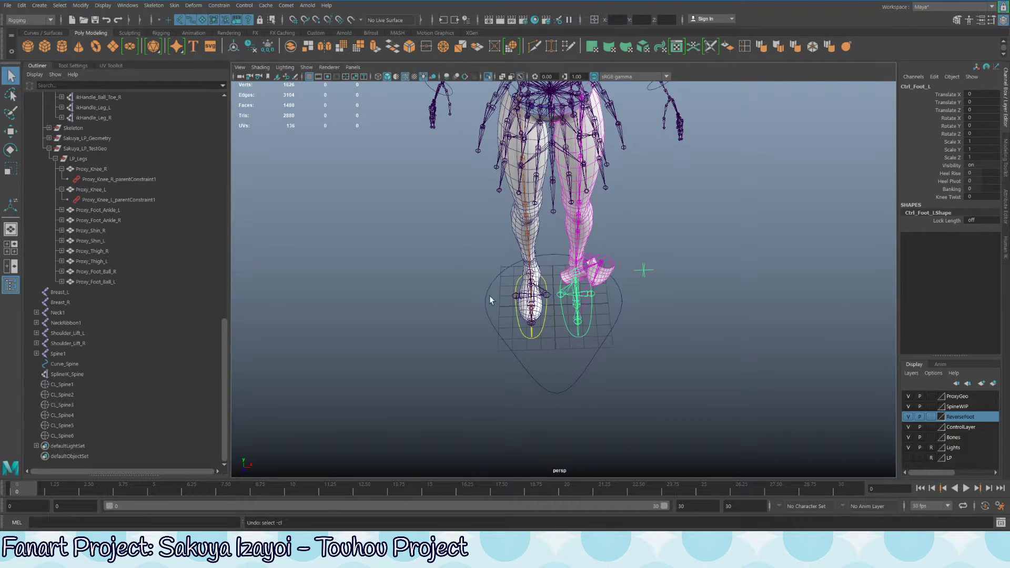
# Step: Reset Heel Rise, Heel Pivot, Banking and Knee Twist on Ctrl_Foot_L to 0 together to restore the left foot
pyautogui.keyDown('alt'); pyautogui.moveTo(621, 245); pyautogui.dragTo(499, 316); pyautogui.keyUp('alt')
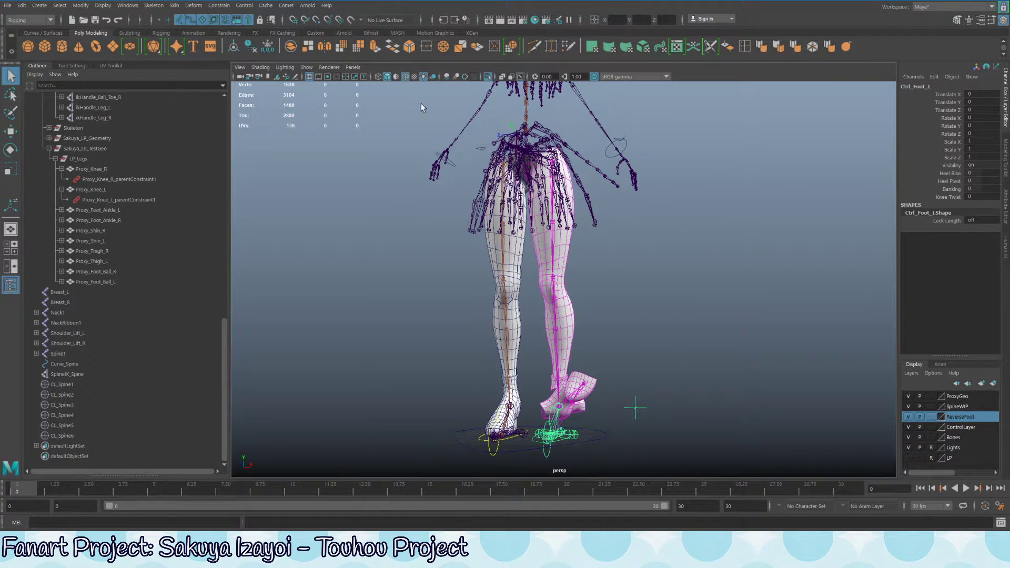
pyautogui.keyDown('alt'); pyautogui.moveTo(489, 125); pyautogui.dragTo(513, 166, button='middle'); pyautogui.keyUp('alt')
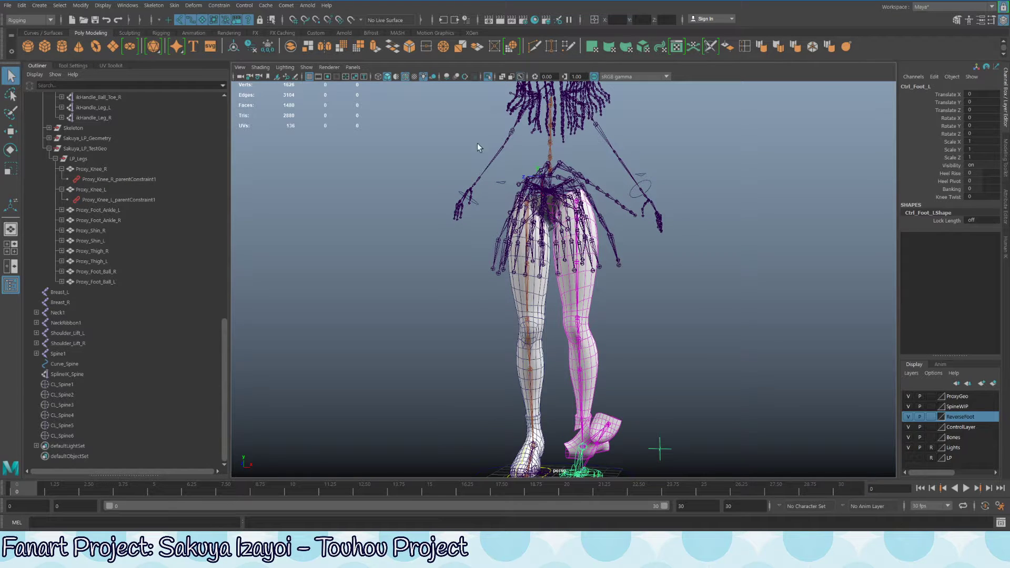
pyautogui.keyDown('alt'); pyautogui.moveTo(425, 244); pyautogui.dragTo(493, 239); pyautogui.keyUp('alt')
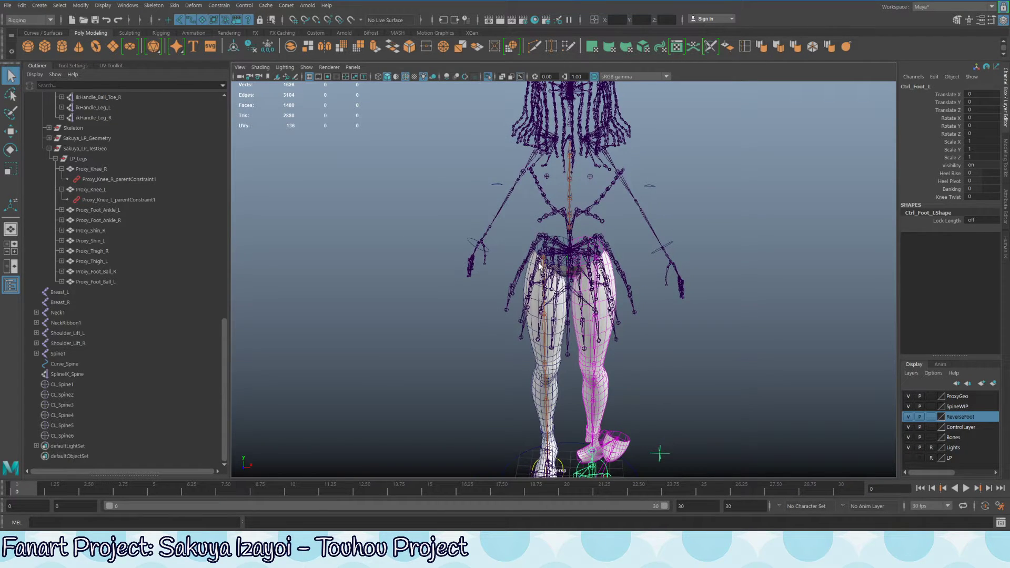
pyautogui.keyDown('alt'); pyautogui.moveTo(541, 266); pyautogui.dragTo(538, 383); pyautogui.keyUp('alt')
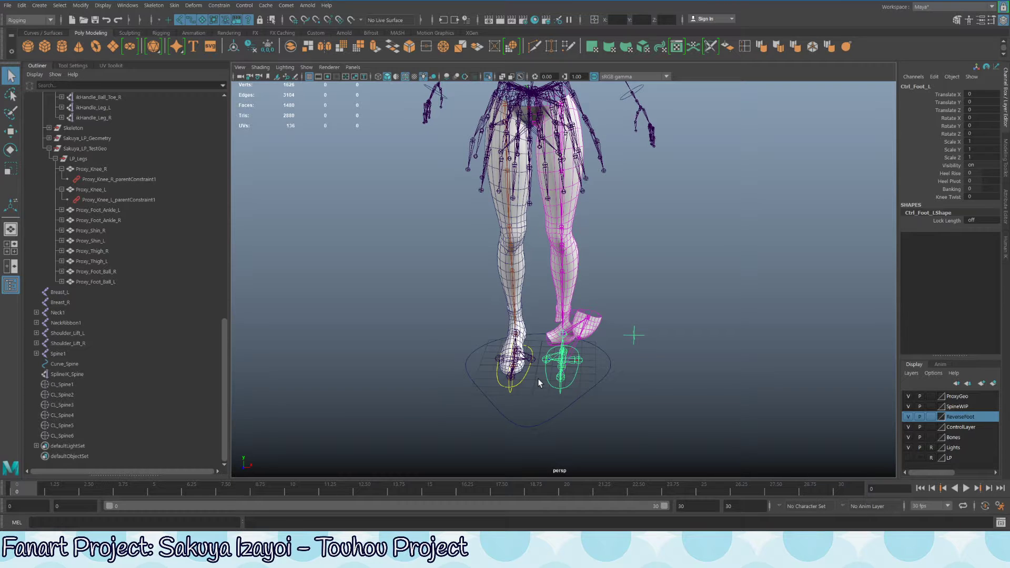
pyautogui.moveTo(982, 173); pyautogui.dragTo(982, 197)
pyautogui.press('Return')
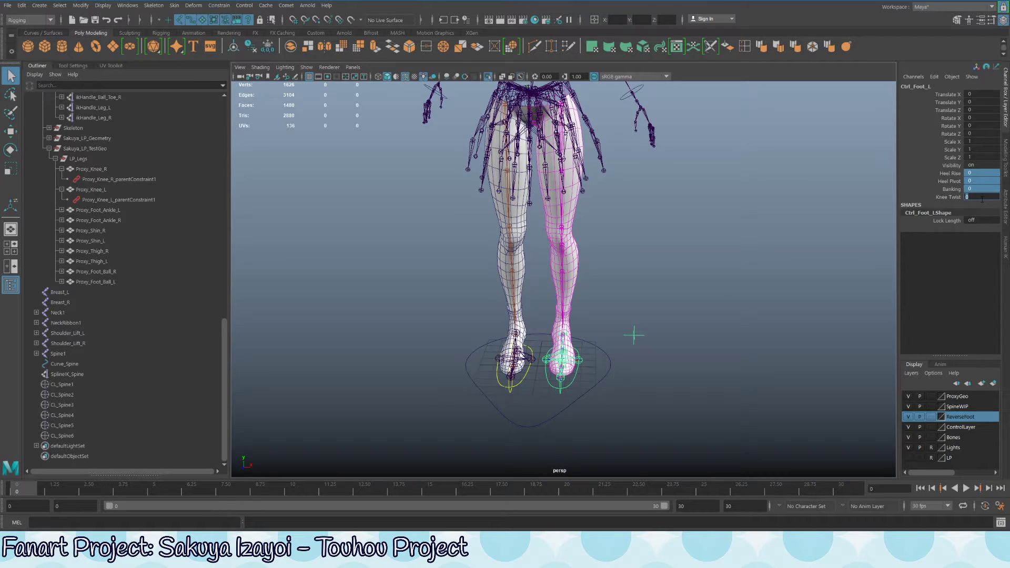